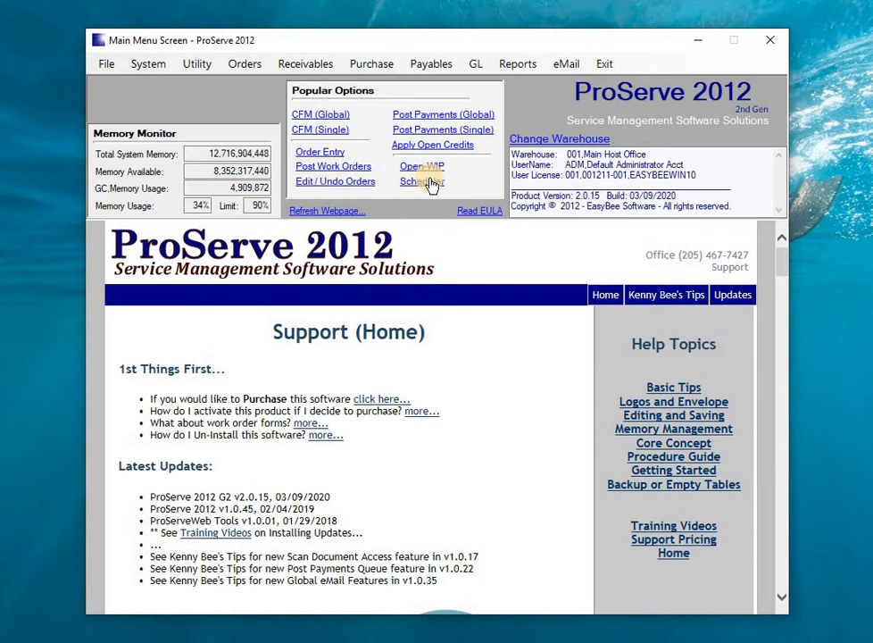
Step: Review the recurring service creation history, choose April as the month for 2020, and close the window without creating orders
{"action": "left_click", "coordinate": [246, 66]}
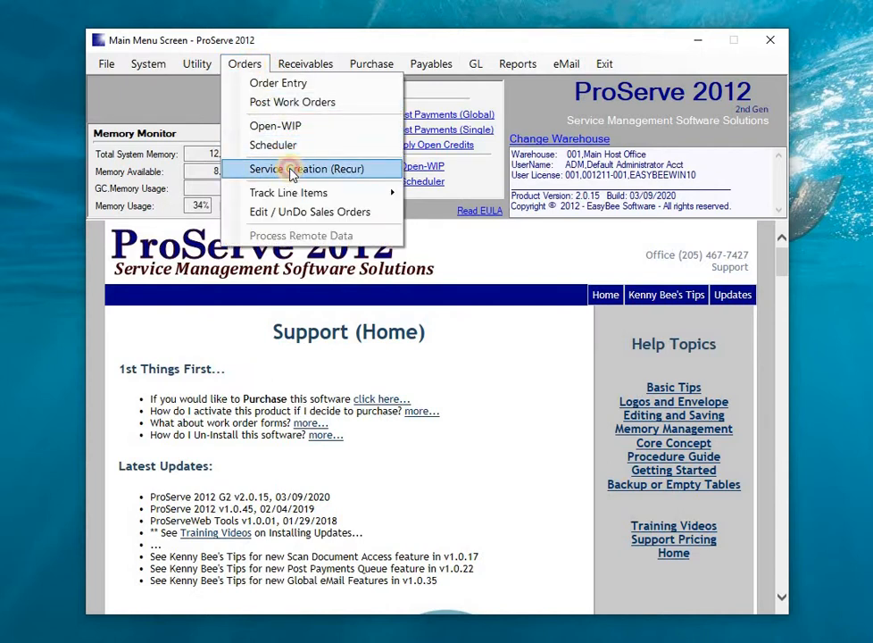
{"action": "left_click", "coordinate": [290, 169]}
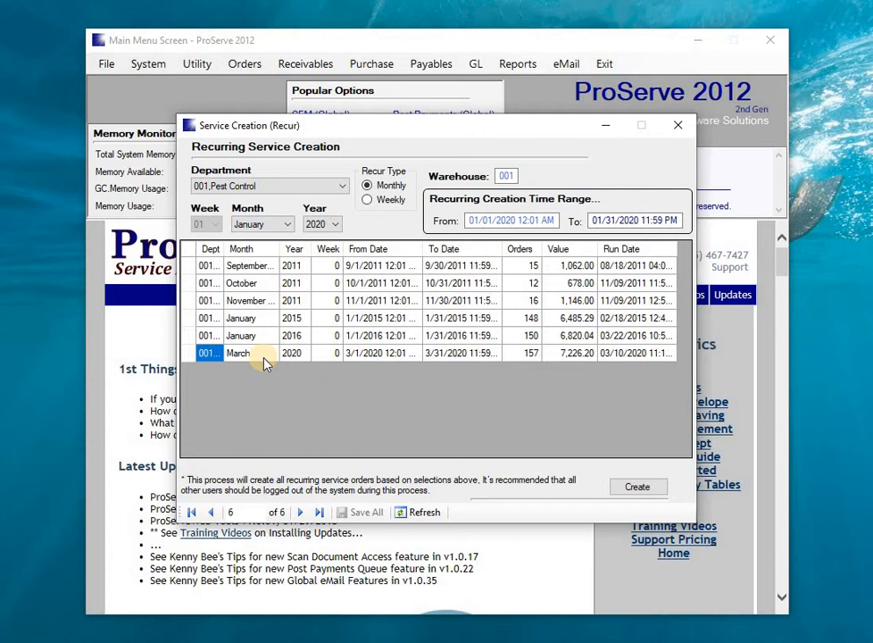
{"action": "left_click", "coordinate": [264, 357]}
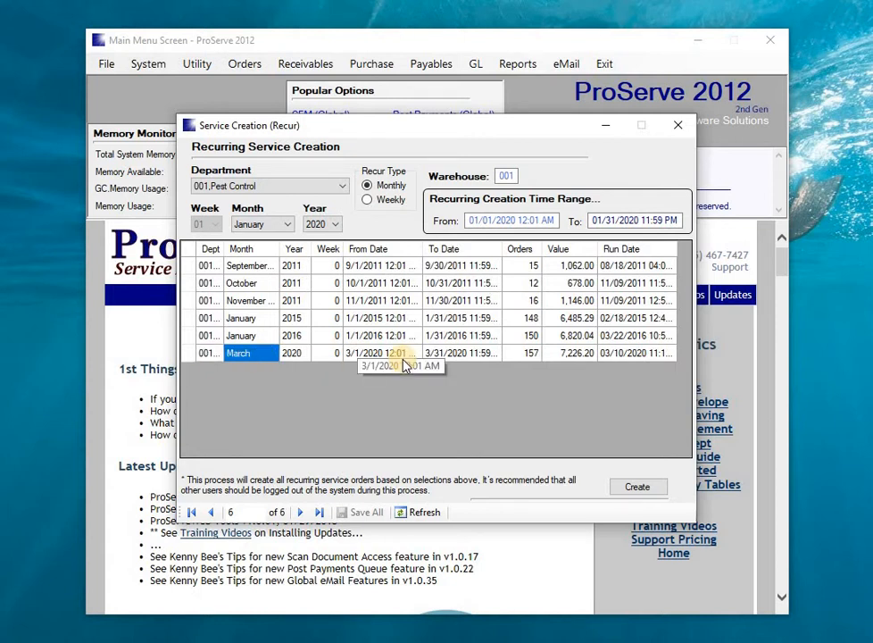
{"action": "left_click", "coordinate": [283, 226]}
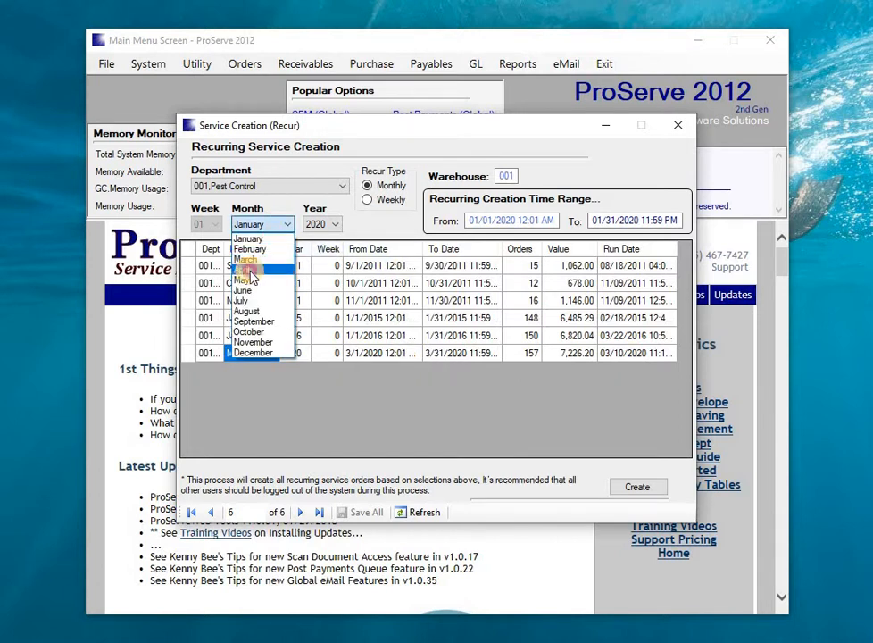
{"action": "left_click", "coordinate": [246, 271]}
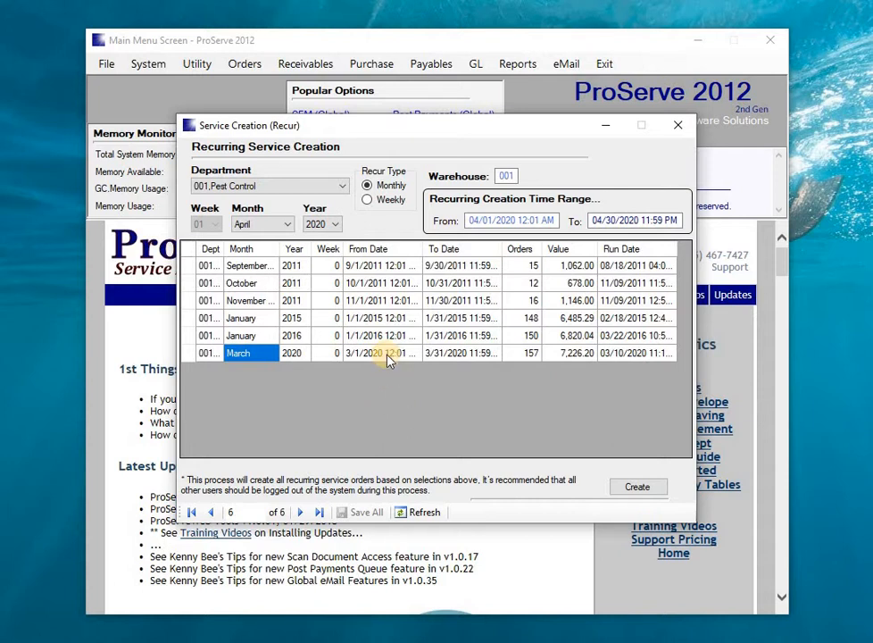
{"action": "left_click", "coordinate": [680, 126]}
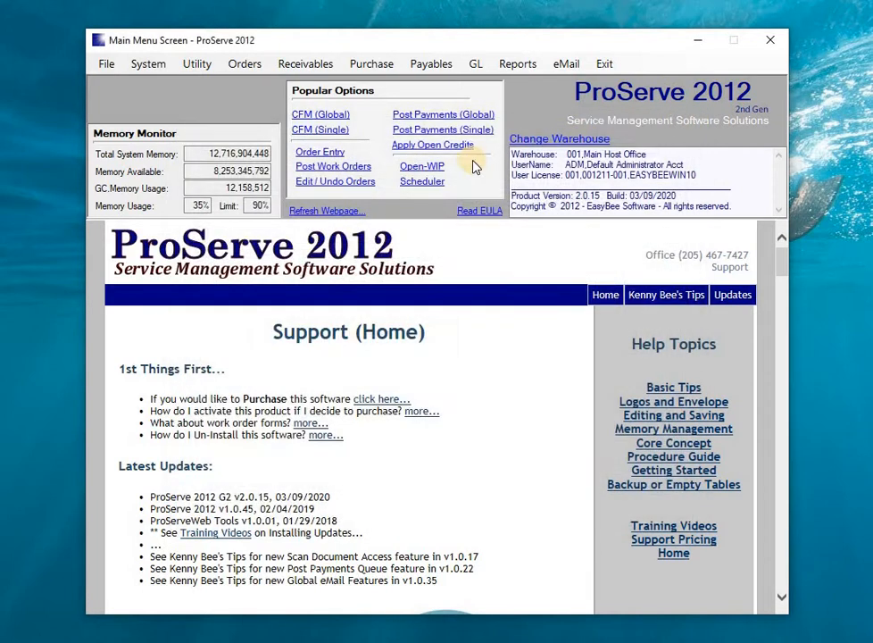
Step: Look over the open work-in-process orders for the Pest Control department, then close the list
{"action": "left_click", "coordinate": [425, 169]}
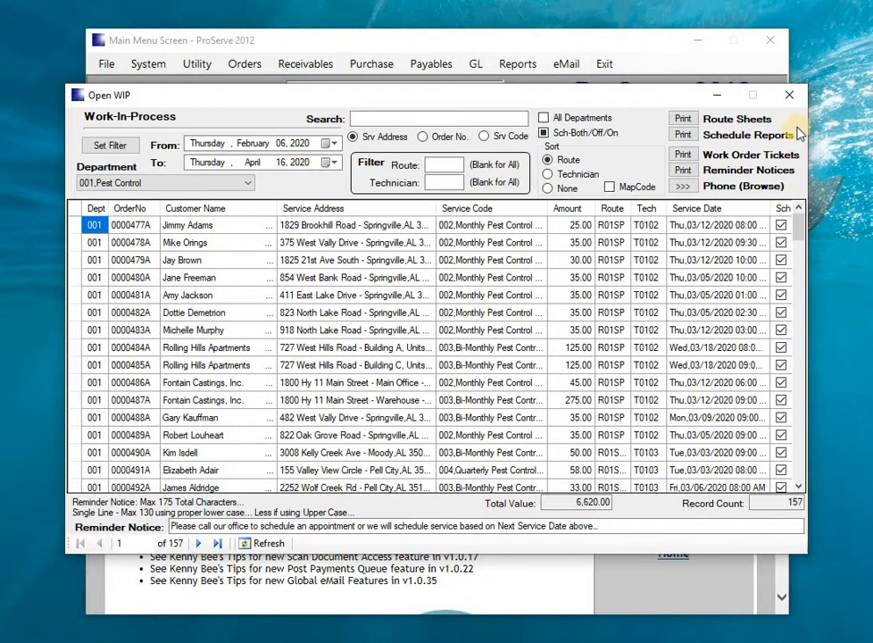
{"action": "left_click", "coordinate": [803, 94]}
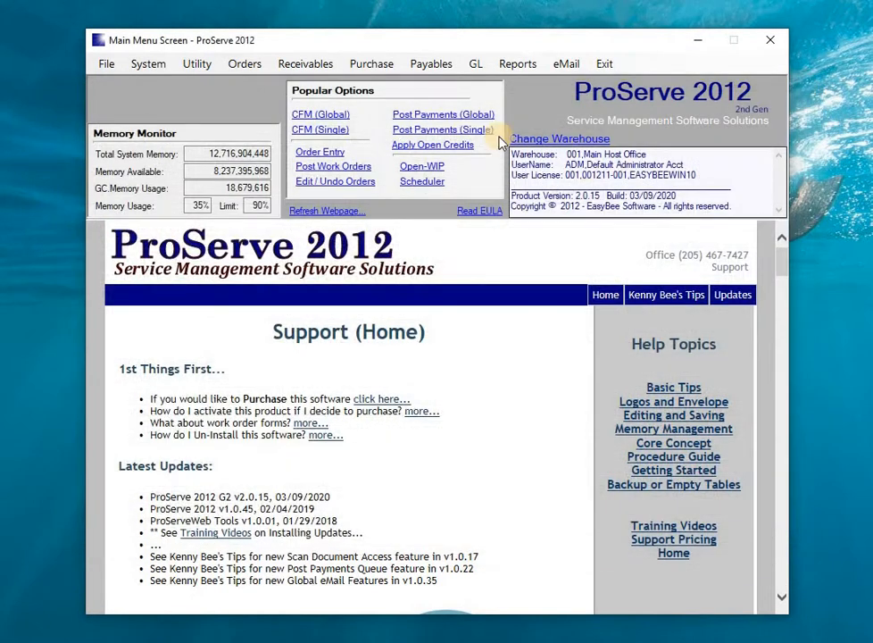
Step: Open the Scheduler and examine the dates of its four schedule lists
{"action": "left_click", "coordinate": [435, 182]}
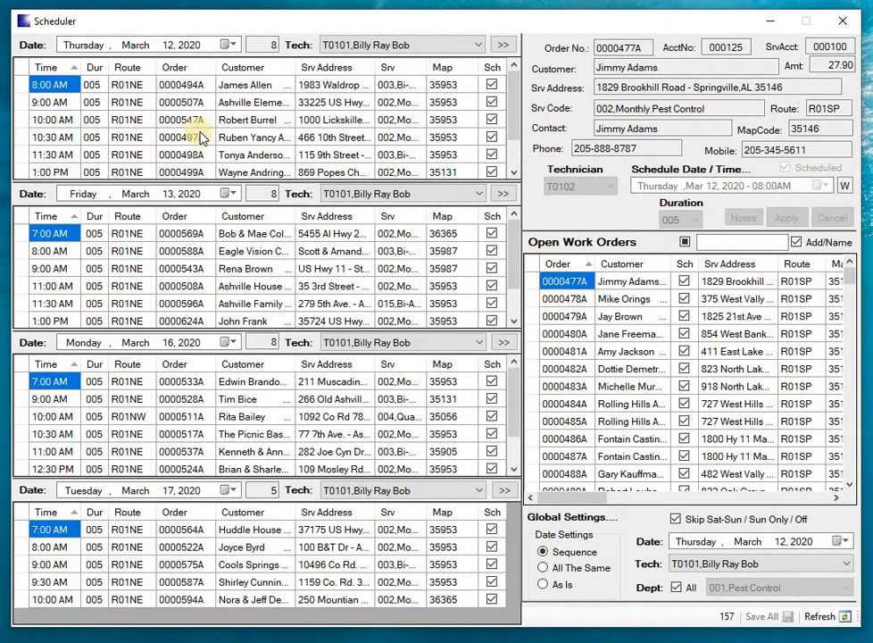
{"action": "left_click", "coordinate": [132, 45]}
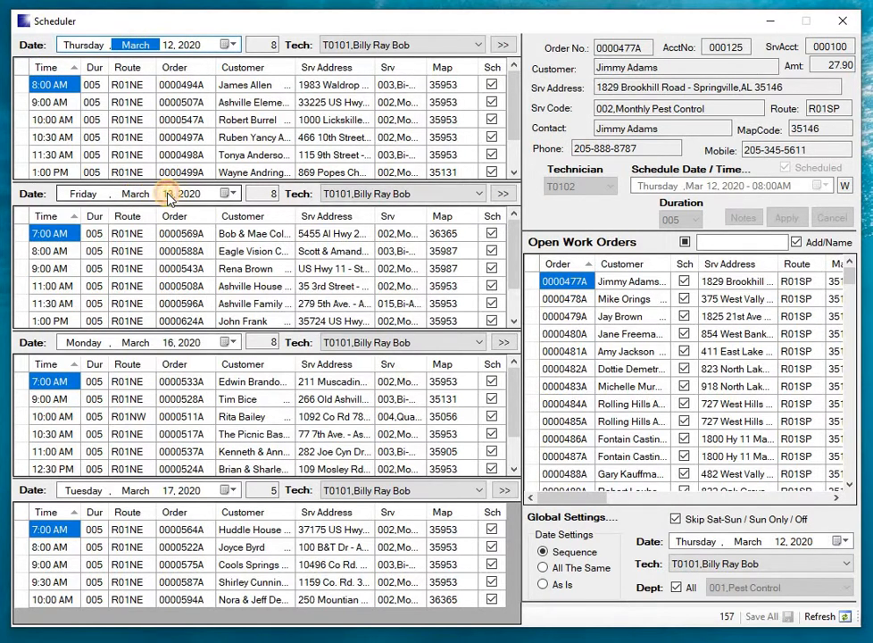
{"action": "left_click", "coordinate": [168, 194]}
{"action": "left_click", "coordinate": [169, 342]}
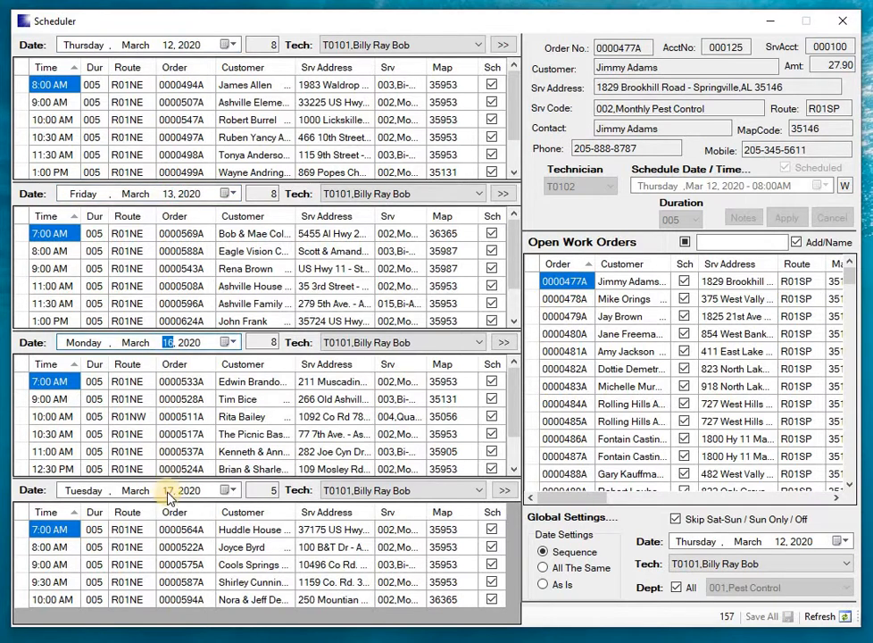
{"action": "left_click", "coordinate": [169, 492]}
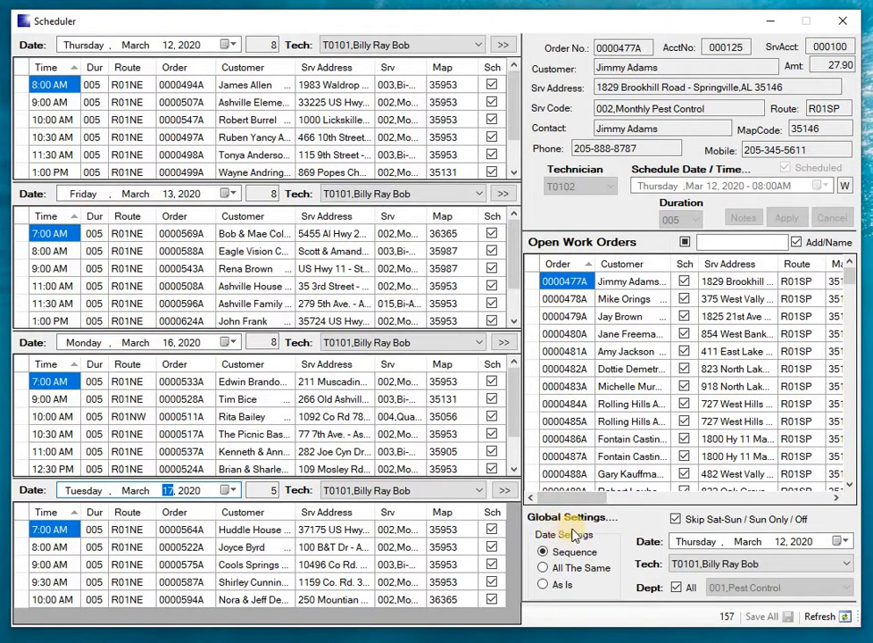
Step: Cycle the weekend-skip setting through Sunday only and off, then return it to skipping Saturday and Sunday
{"action": "left_click", "coordinate": [676, 520]}
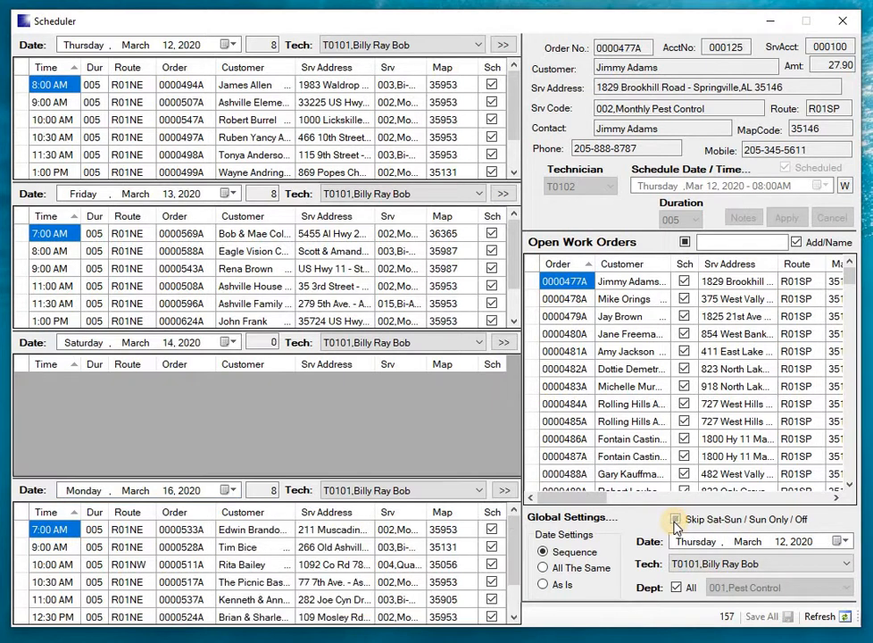
{"action": "left_click", "coordinate": [90, 348]}
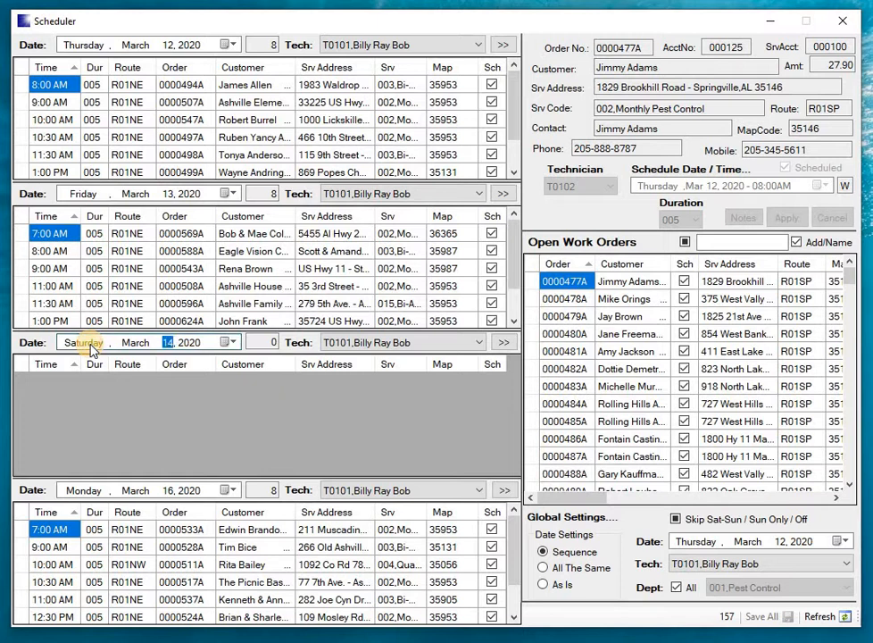
{"action": "left_click", "coordinate": [677, 520]}
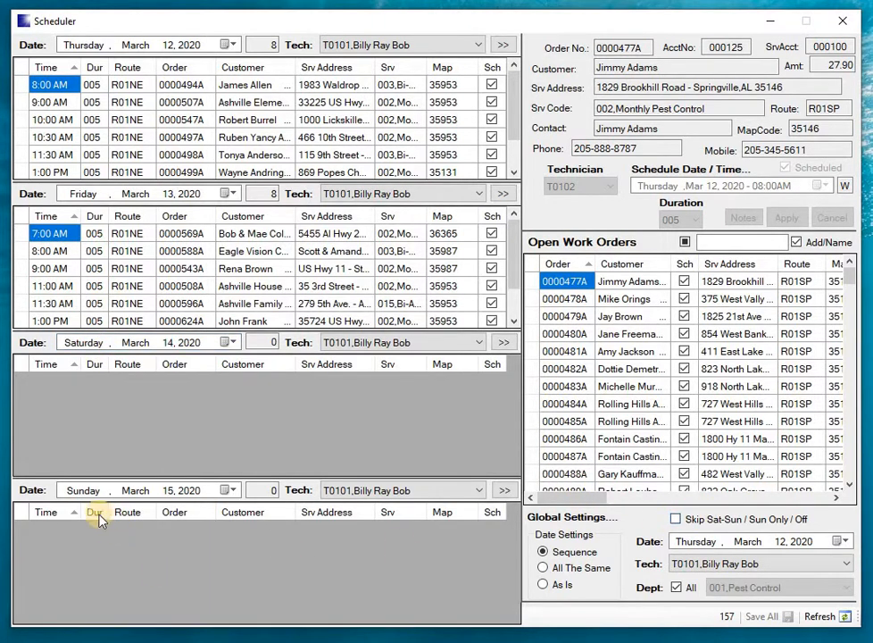
{"action": "left_click", "coordinate": [90, 498]}
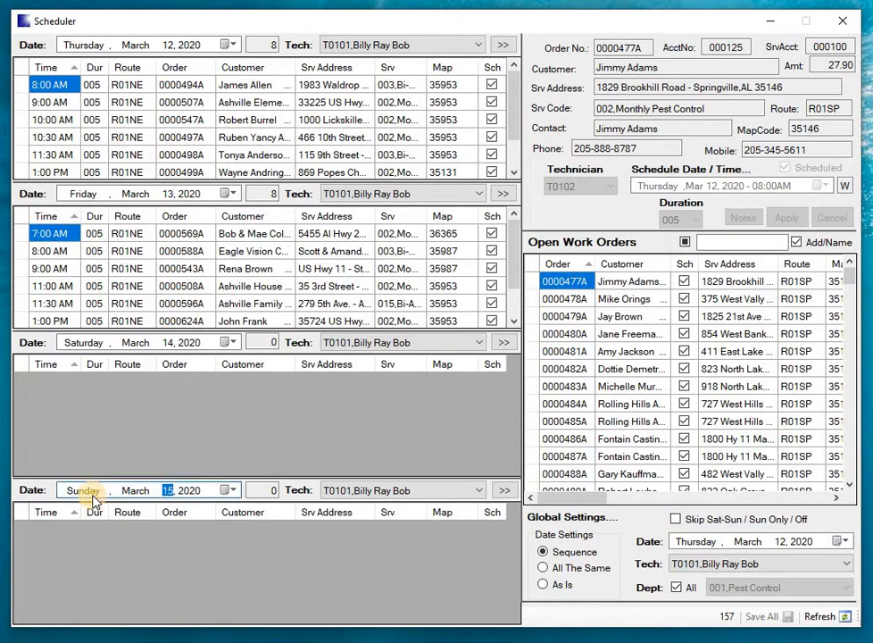
{"action": "left_click", "coordinate": [676, 519]}
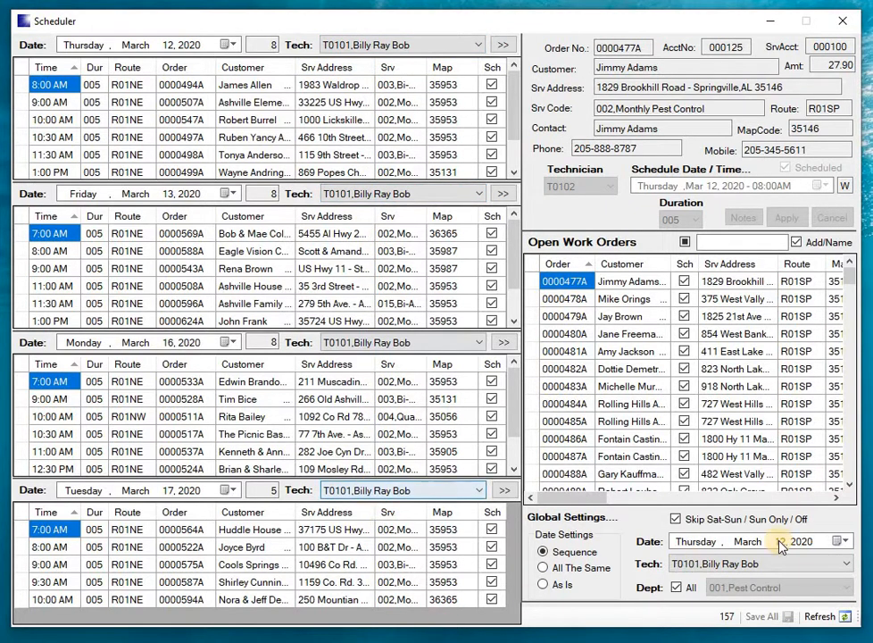
Step: Switch the global technician to T0102, then T0103, and return it to T0101 to compare their schedules
{"action": "left_click", "coordinate": [764, 564]}
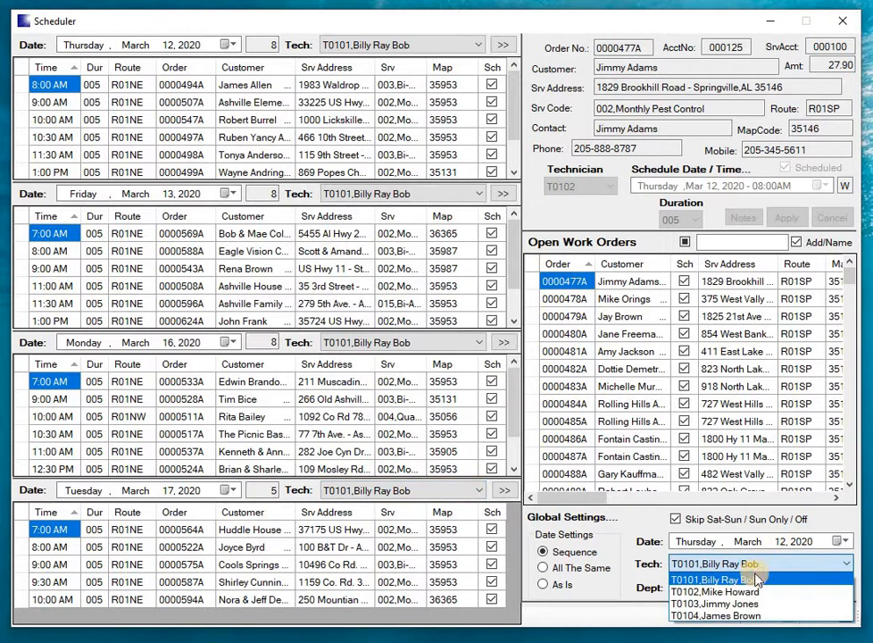
{"action": "left_click", "coordinate": [742, 591]}
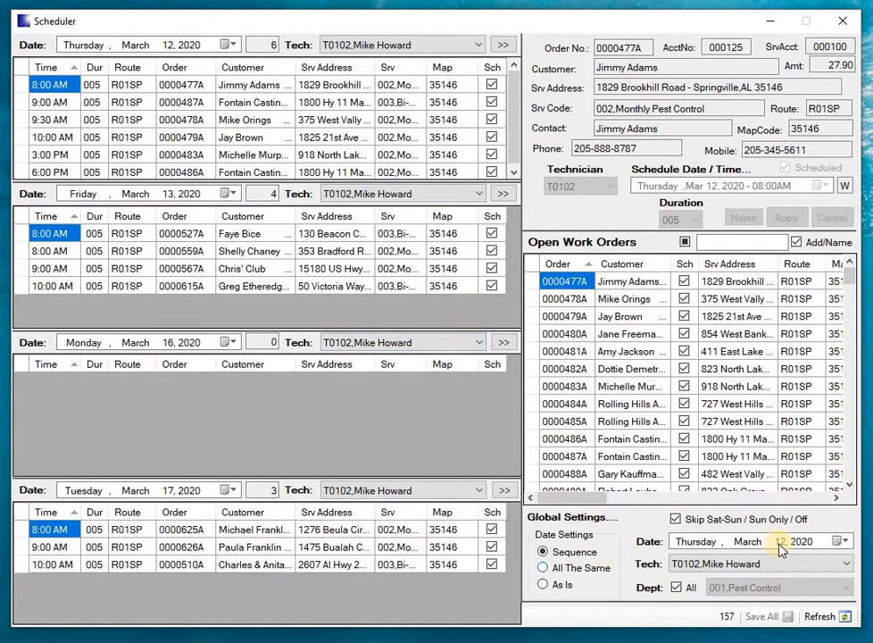
{"action": "left_click", "coordinate": [767, 562]}
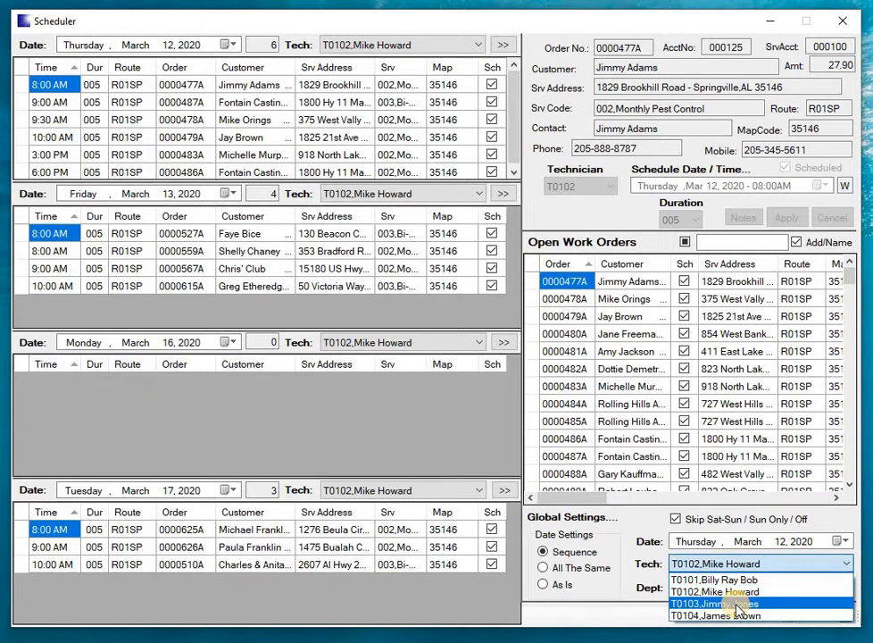
{"action": "left_click", "coordinate": [737, 610]}
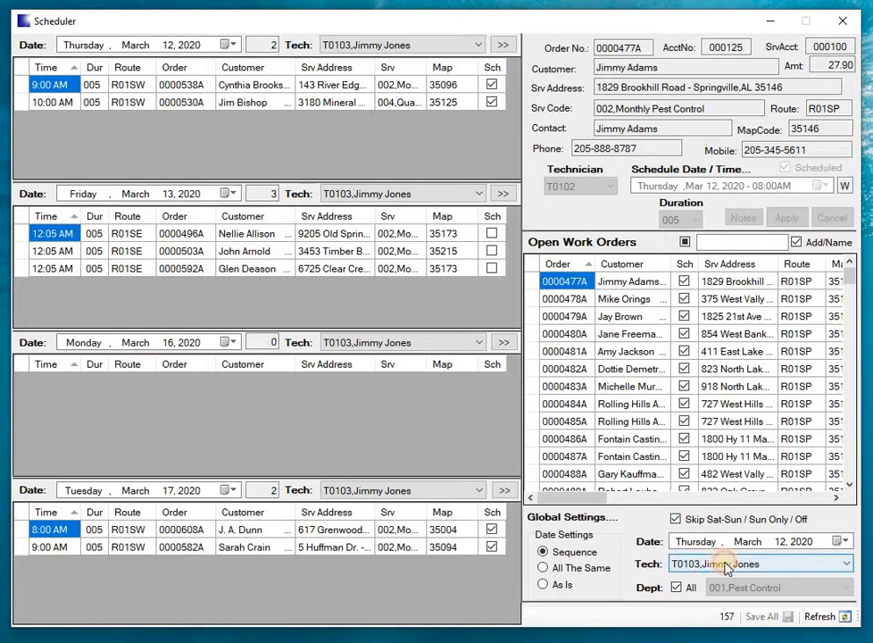
{"action": "left_click", "coordinate": [679, 564]}
{"action": "left_click", "coordinate": [687, 580]}
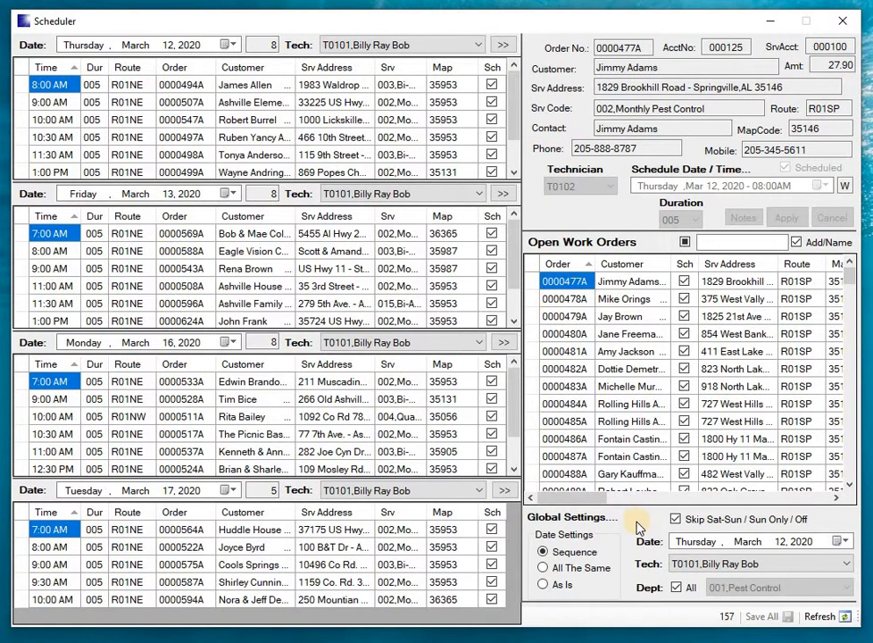
Step: Set the date settings to All The Same and assign technicians T0102, T0103 and T0104 to the second, third and fourth schedule lists
{"action": "left_click", "coordinate": [546, 571]}
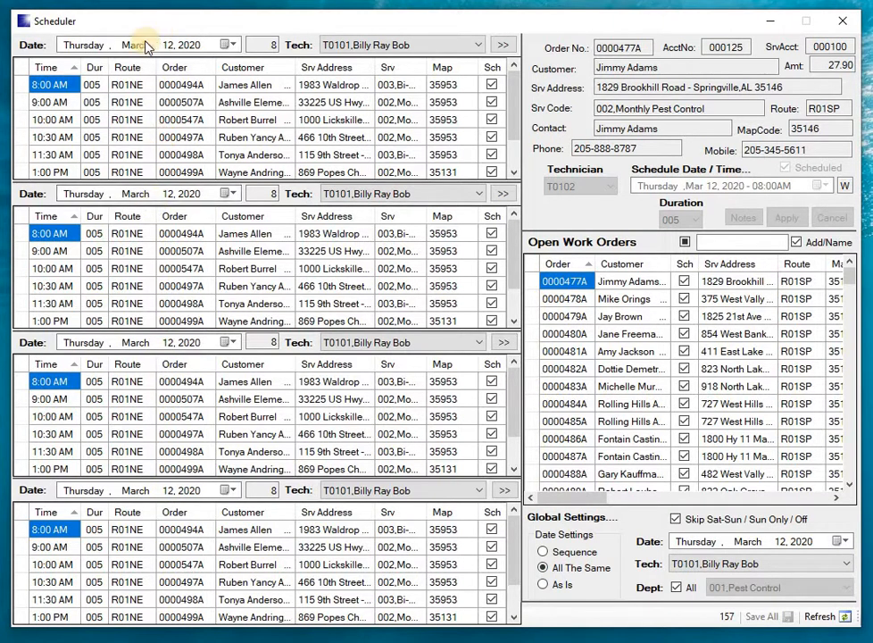
{"action": "left_click", "coordinate": [483, 44]}
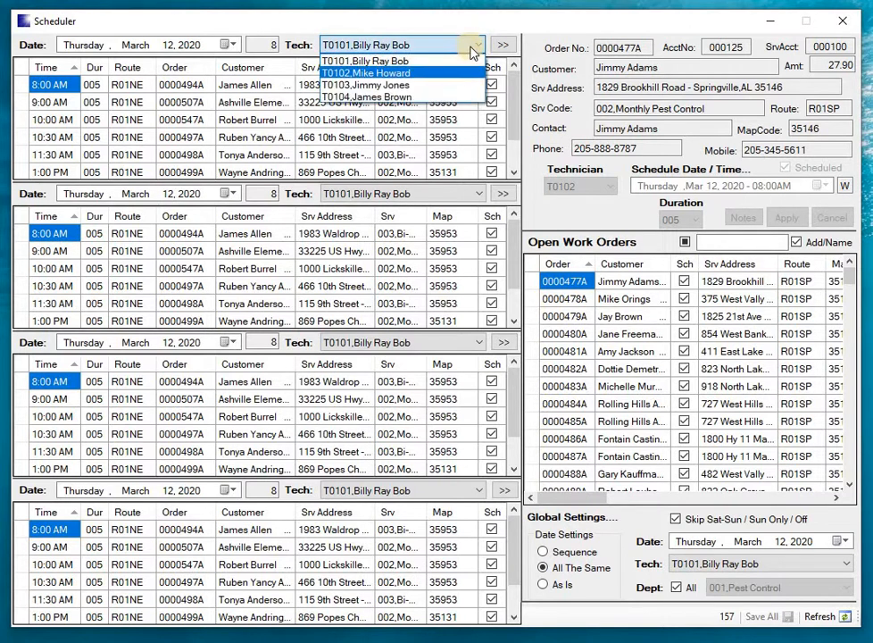
{"action": "left_click", "coordinate": [435, 113]}
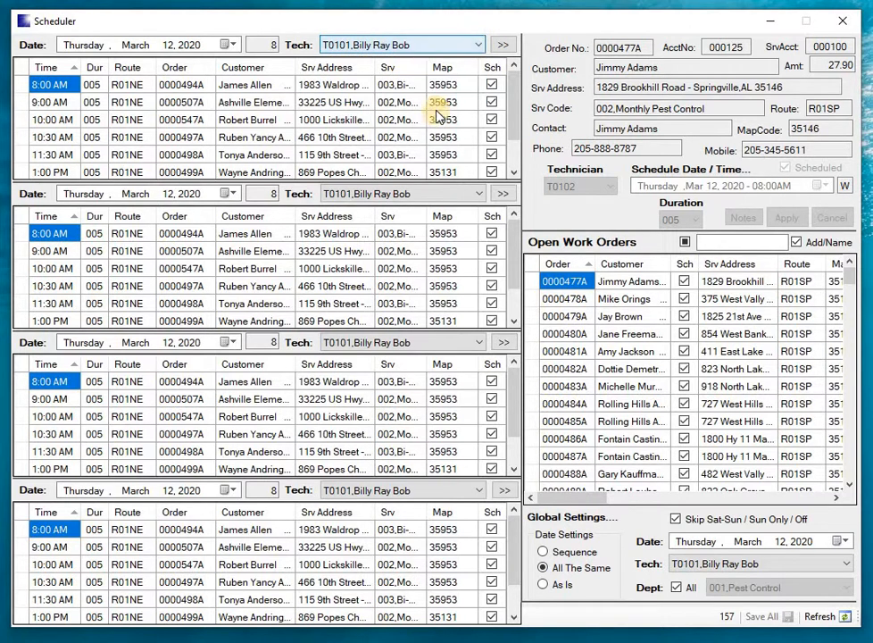
{"action": "left_click", "coordinate": [433, 191]}
{"action": "left_click", "coordinate": [408, 222]}
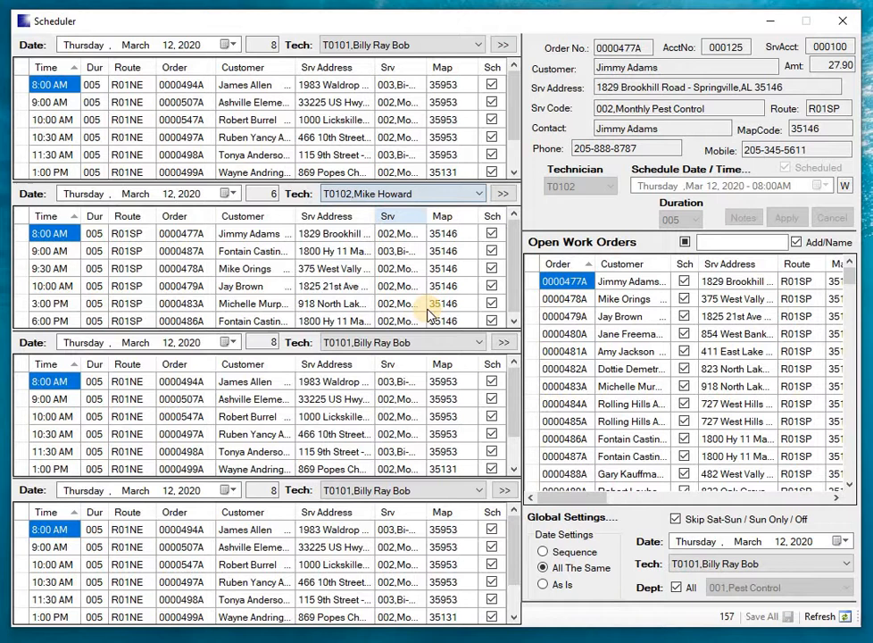
{"action": "left_click", "coordinate": [413, 352]}
{"action": "left_click", "coordinate": [431, 383]}
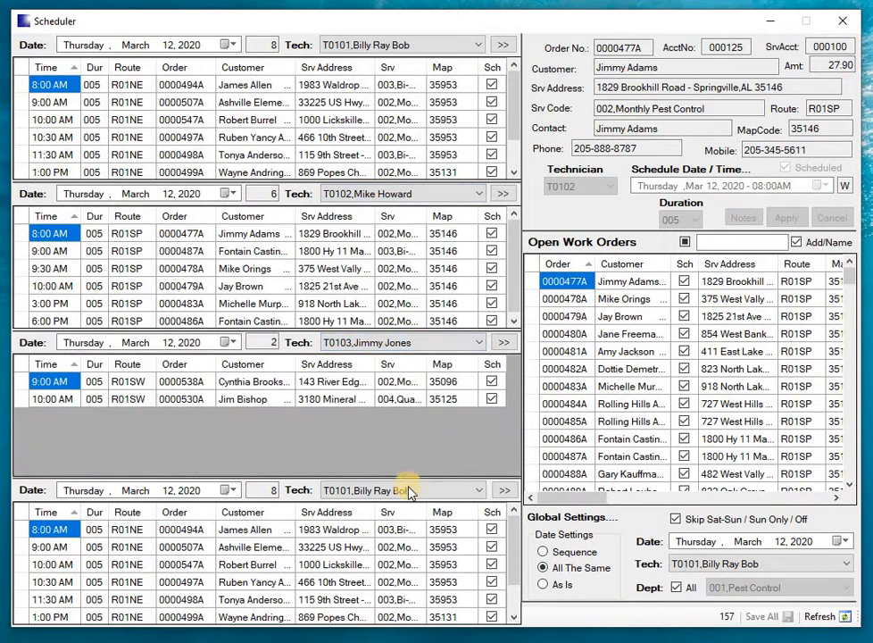
{"action": "left_click", "coordinate": [406, 497]}
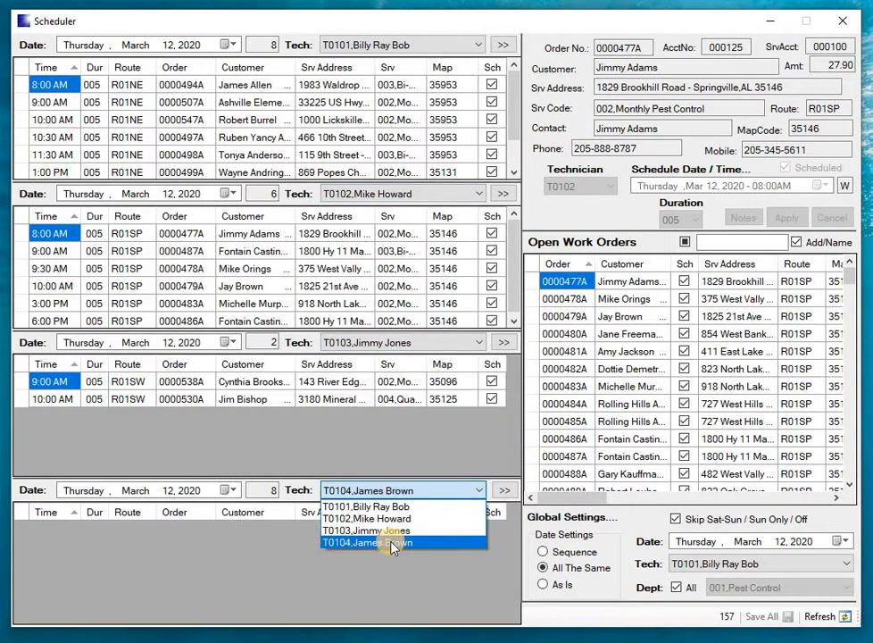
{"action": "left_click", "coordinate": [390, 543]}
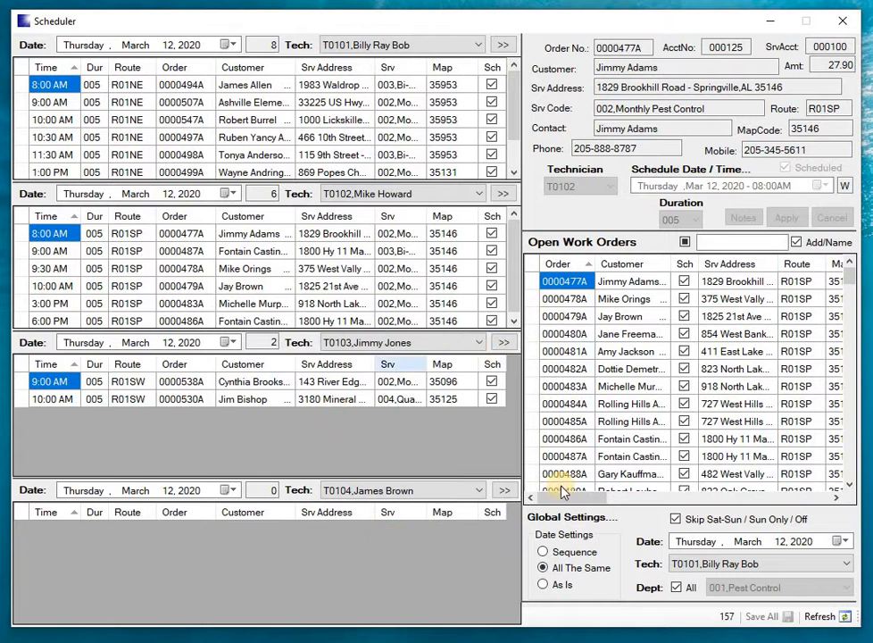
Step: Advance the global date through March 13 and 14, 2020, then return it to March 12 to compare the technicians' days
{"action": "left_click", "coordinate": [782, 542]}
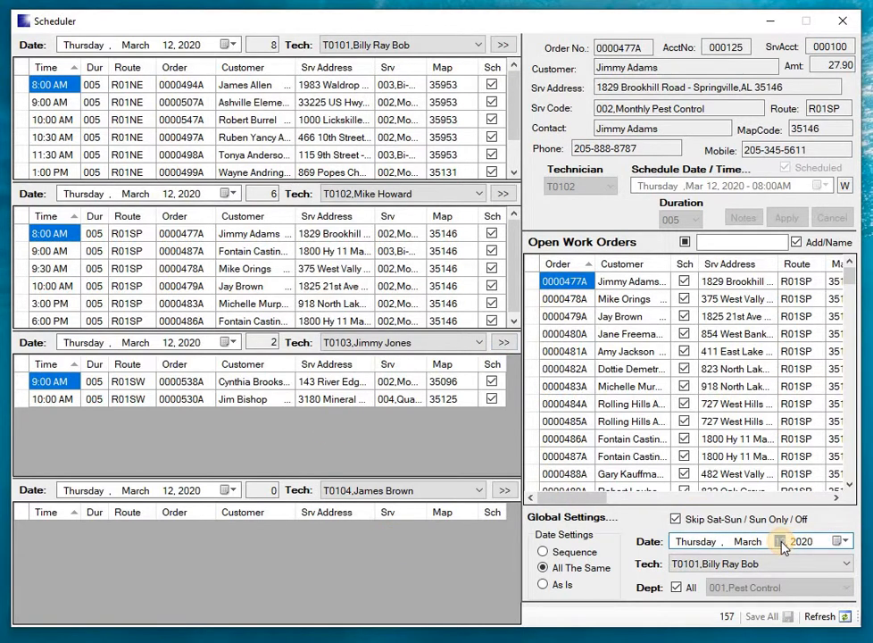
{"action": "key", "text": "Up"}
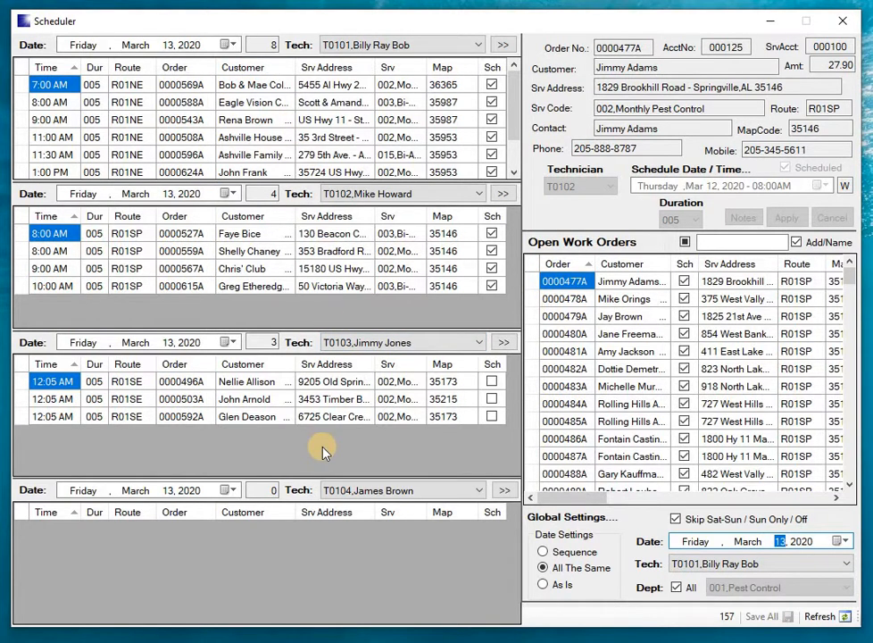
{"action": "key", "text": "Up"}
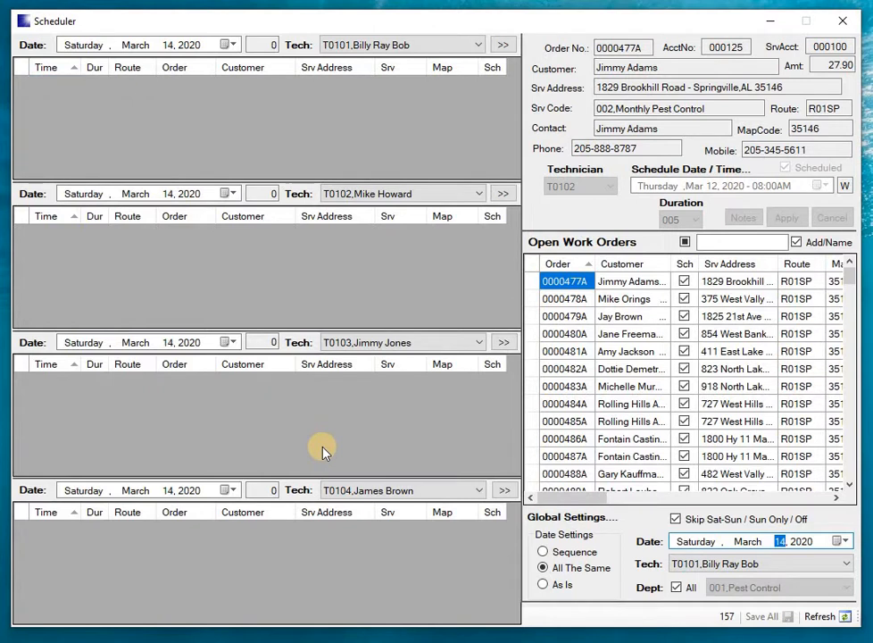
{"action": "key", "text": "Down"}
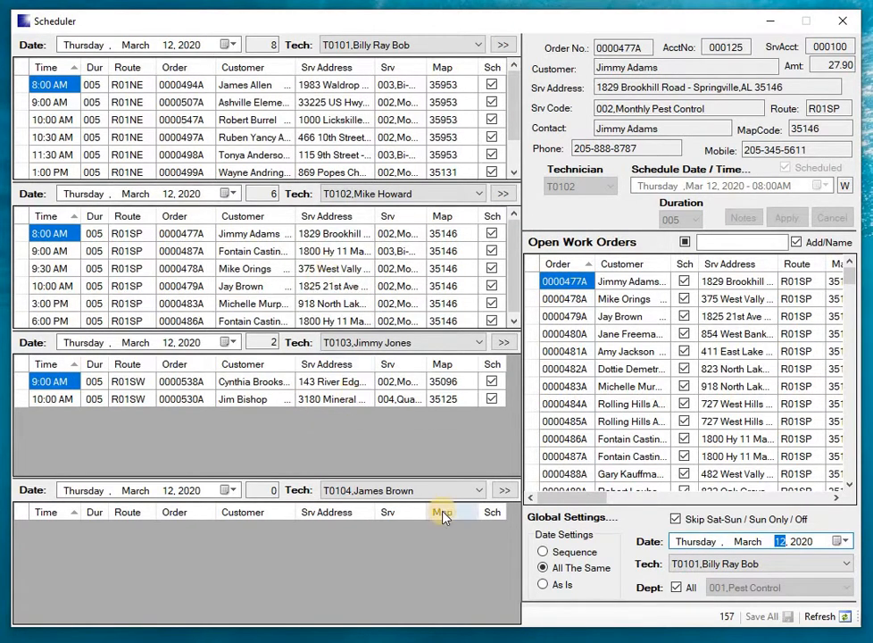
Step: Set the date settings to As Is and change the fourth schedule list's date to March 13, 2020
{"action": "left_click", "coordinate": [542, 585]}
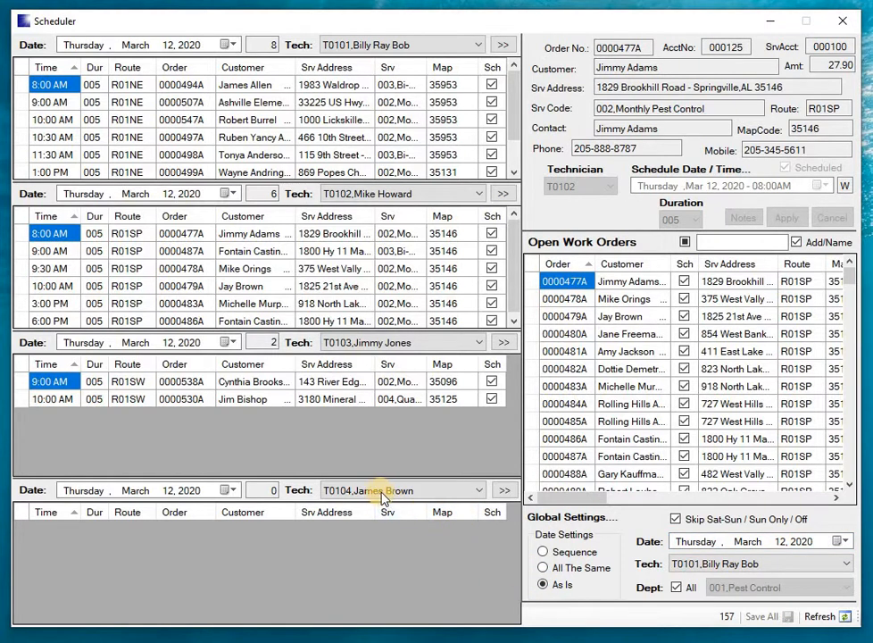
{"action": "left_click", "coordinate": [225, 491]}
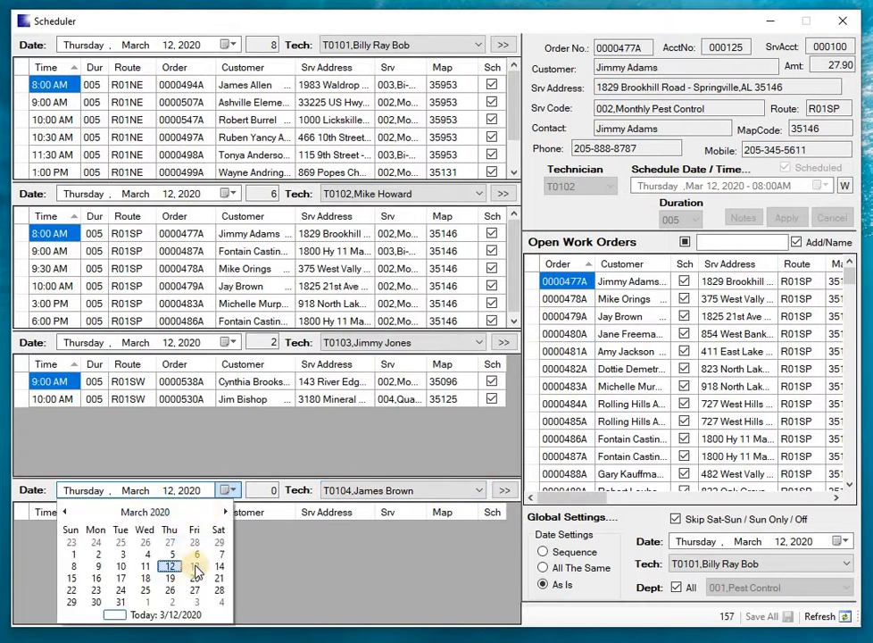
{"action": "left_click", "coordinate": [191, 562]}
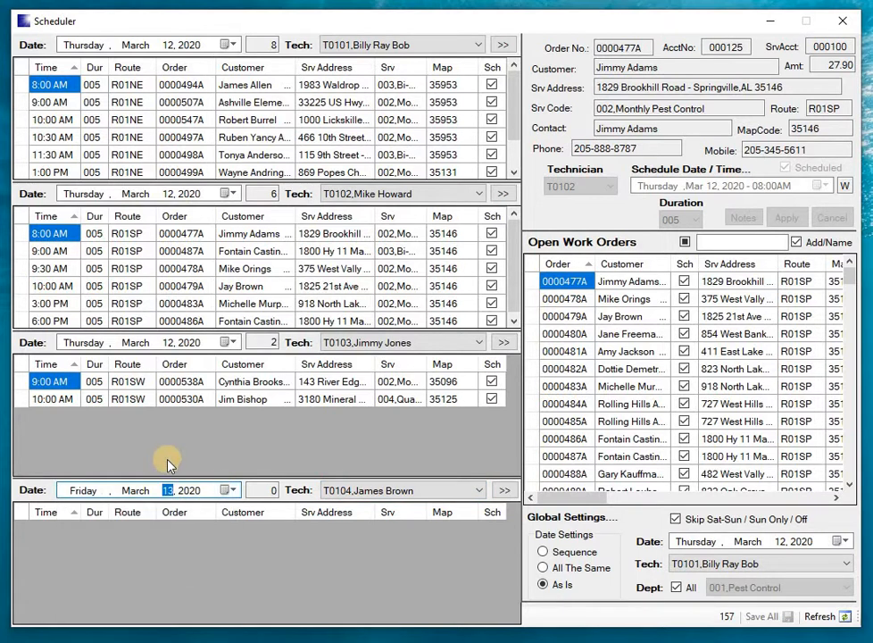
Step: Set the global date to March 16, 2020 and switch the date settings to Sequence
{"action": "left_click", "coordinate": [843, 541]}
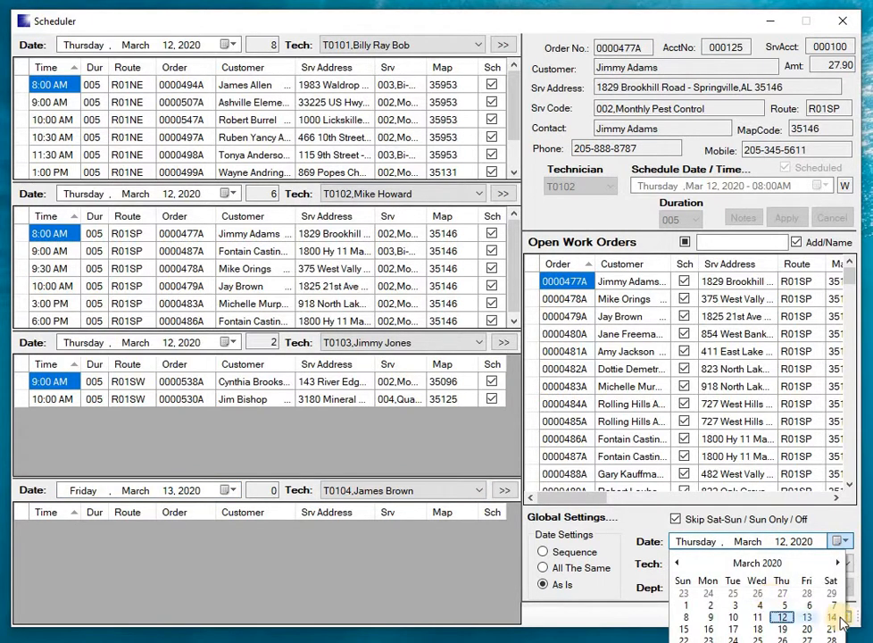
{"action": "left_click", "coordinate": [711, 630]}
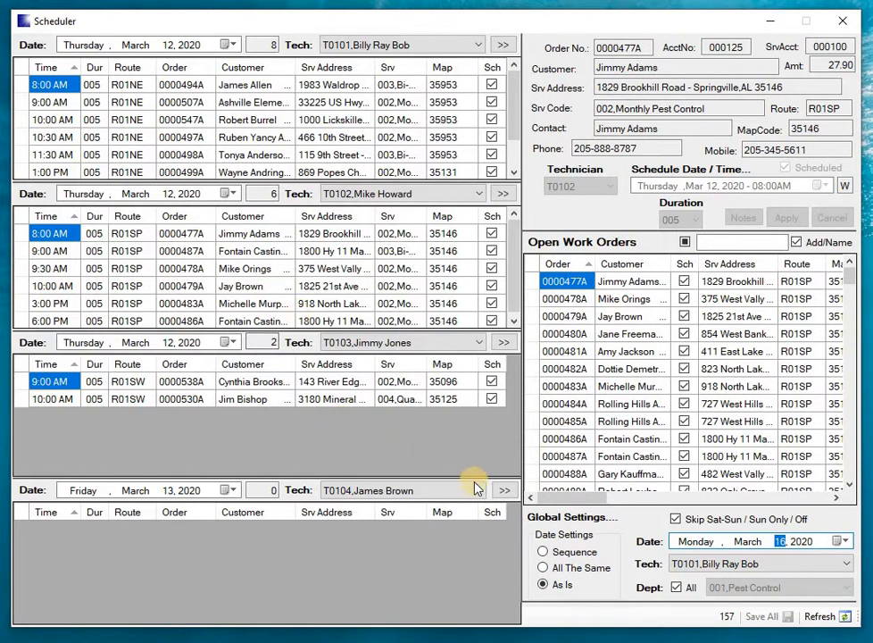
{"action": "left_click", "coordinate": [544, 553]}
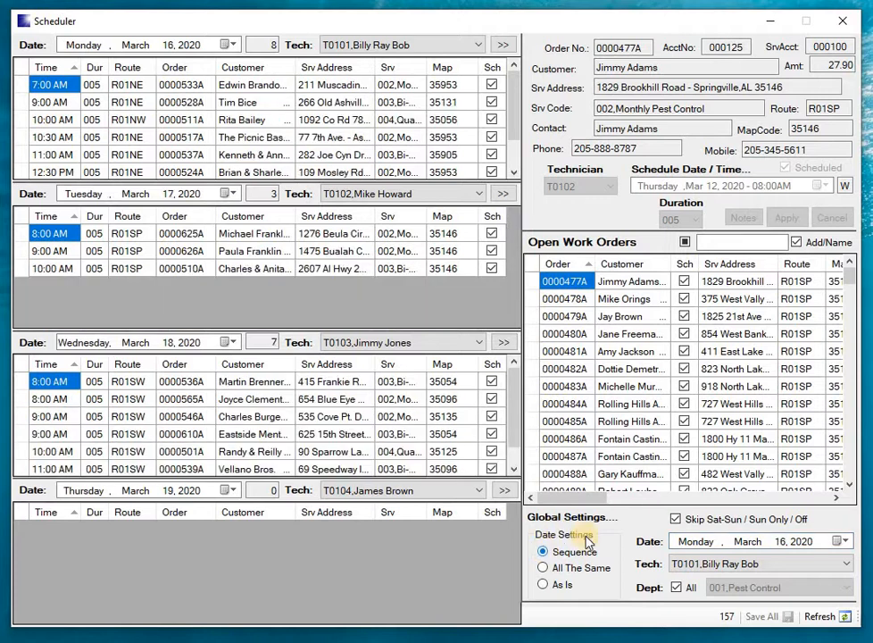
Step: Switch the global technician to T0102 and back to T0101, and return the global date to March 12, 2020
{"action": "left_click", "coordinate": [769, 563]}
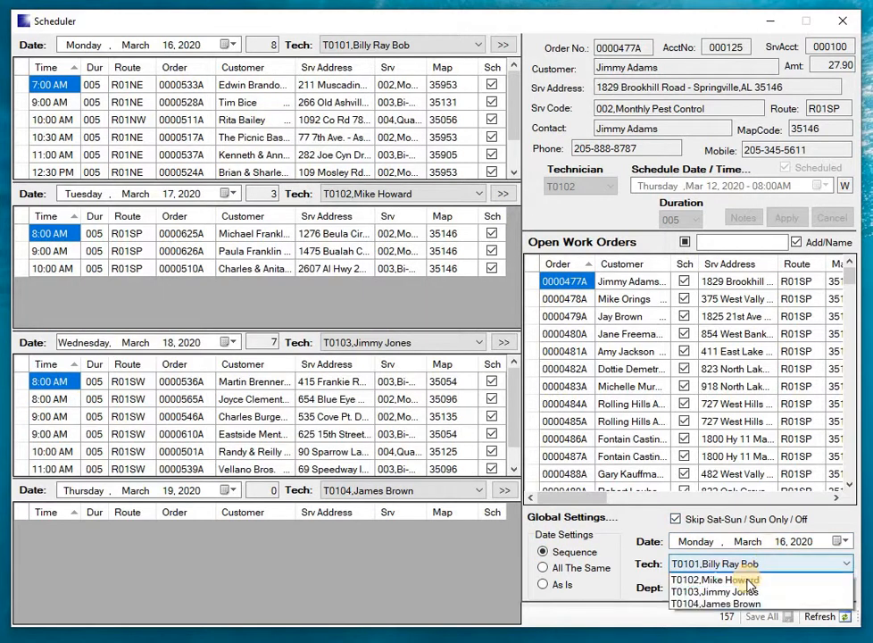
{"action": "left_click", "coordinate": [737, 591]}
{"action": "left_click", "coordinate": [737, 563]}
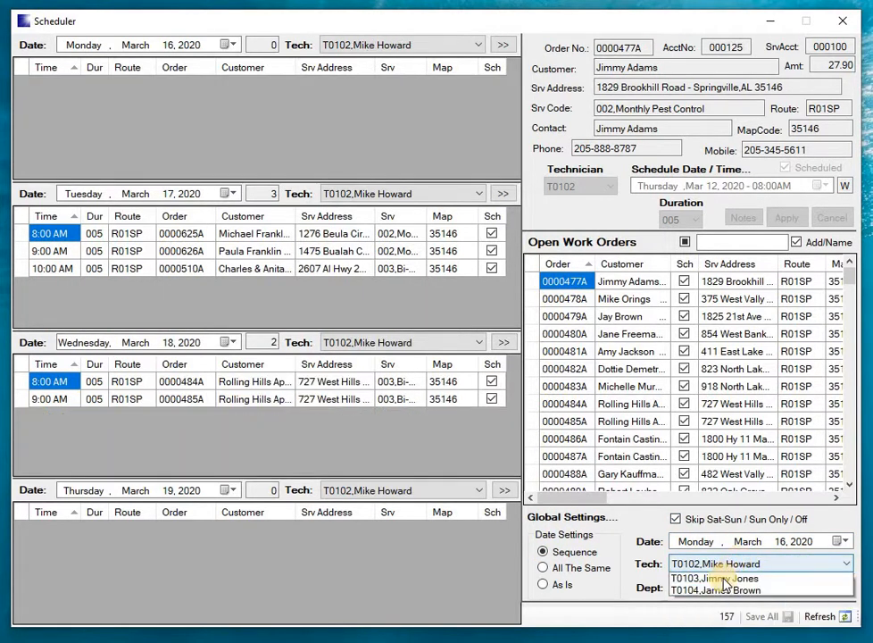
{"action": "left_click", "coordinate": [721, 581]}
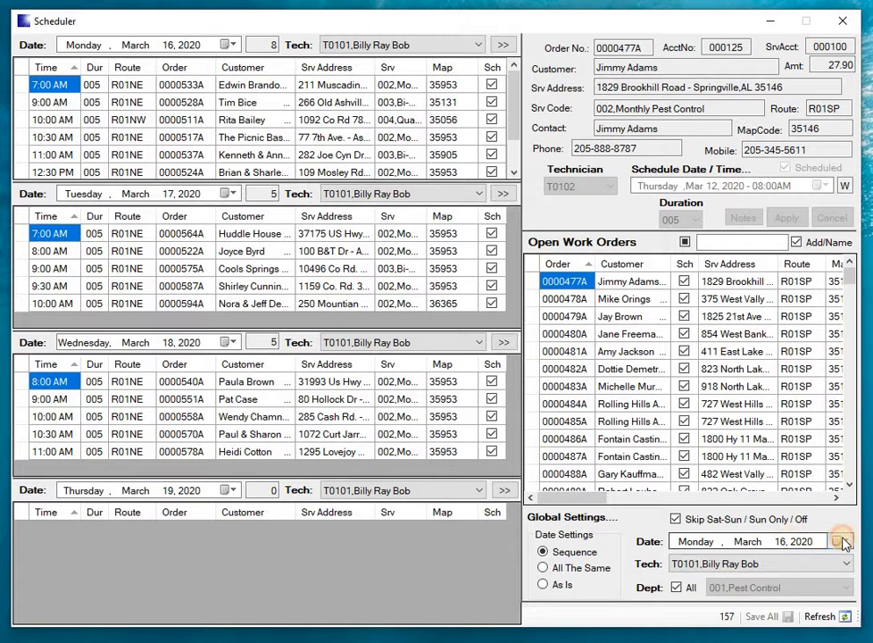
{"action": "left_click", "coordinate": [841, 542]}
{"action": "left_click", "coordinate": [781, 617]}
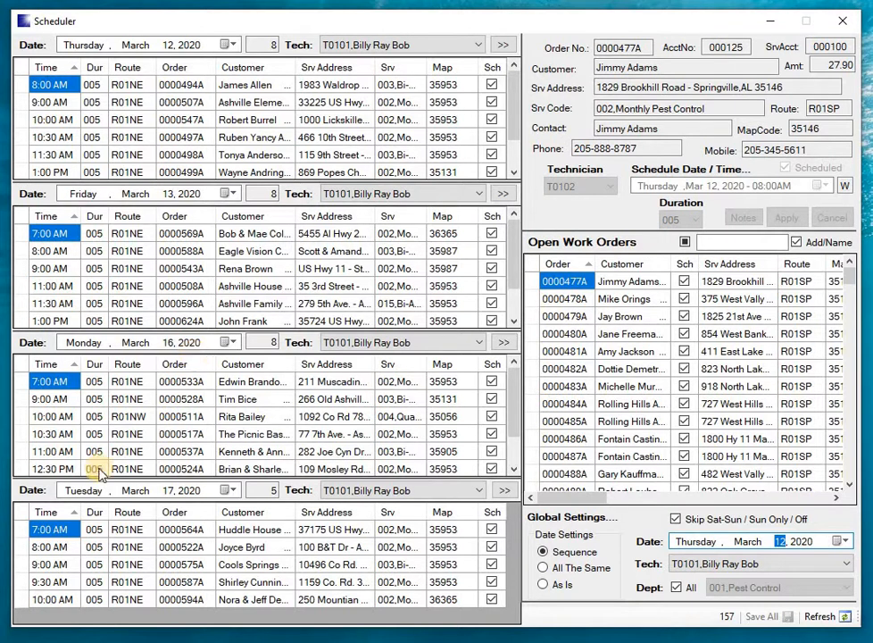
Step: View the schedules of global technicians T0102 and T0103, then return the global technician to T0101
{"action": "left_click", "coordinate": [9, 641]}
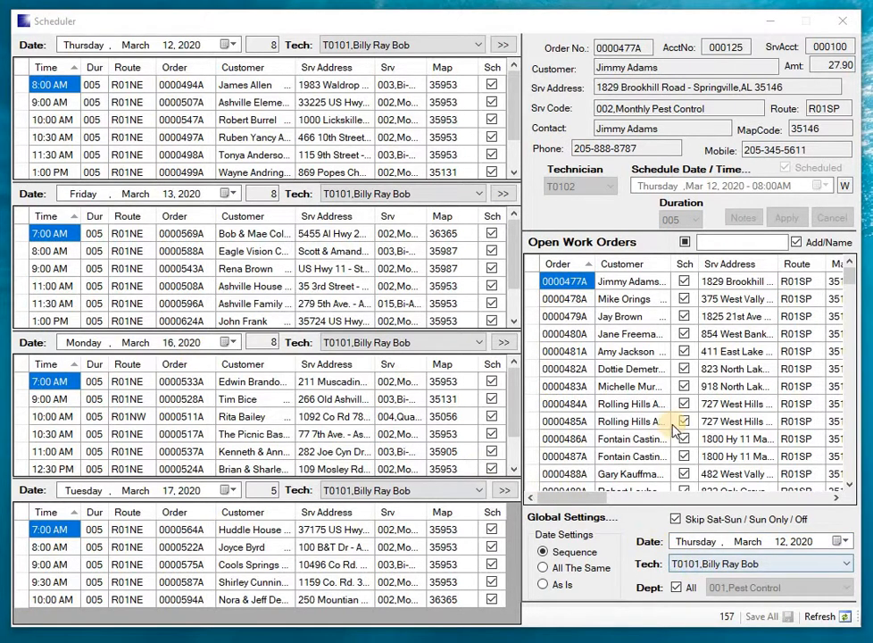
{"action": "left_click", "coordinate": [699, 565]}
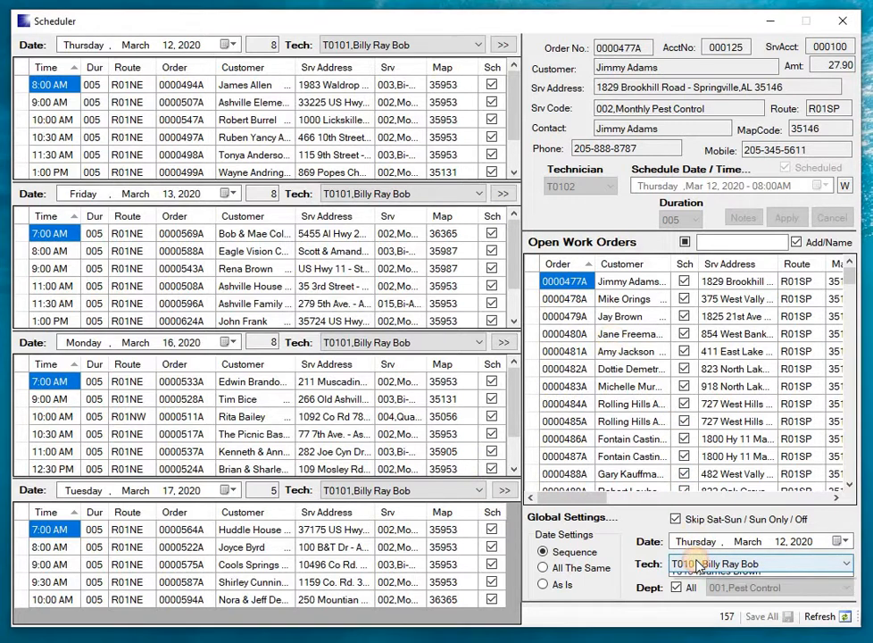
{"action": "left_click", "coordinate": [704, 592]}
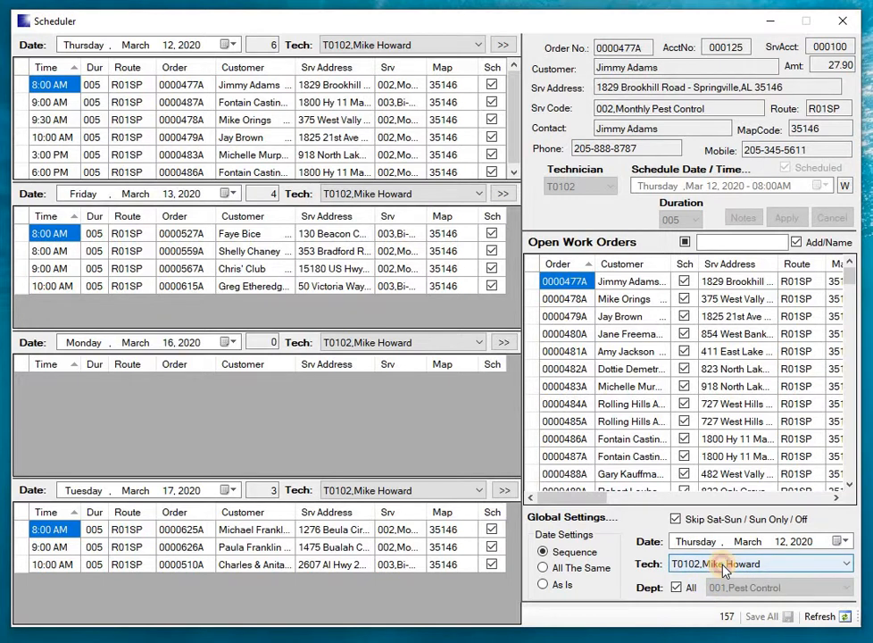
{"action": "left_click", "coordinate": [710, 564]}
{"action": "left_click", "coordinate": [717, 604]}
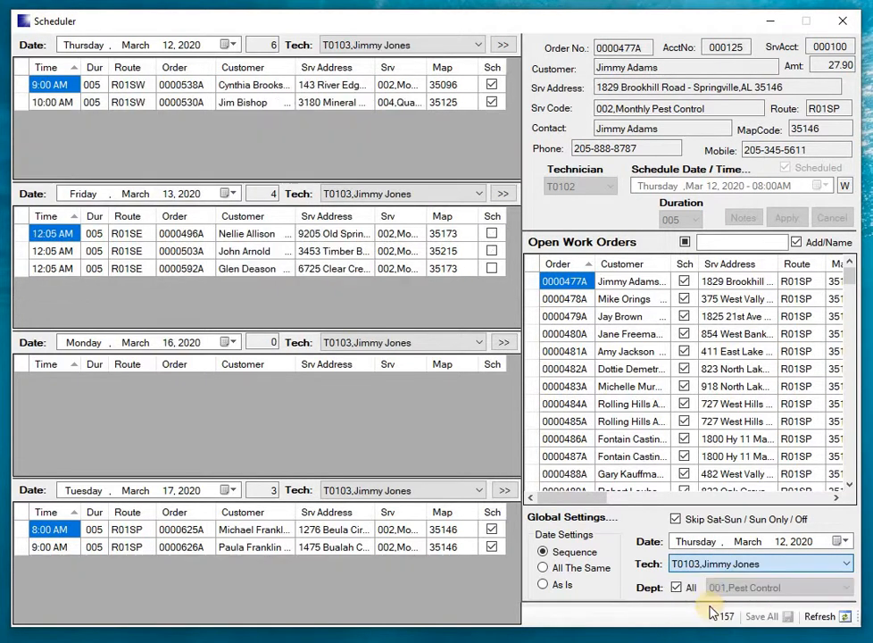
{"action": "left_click", "coordinate": [726, 562]}
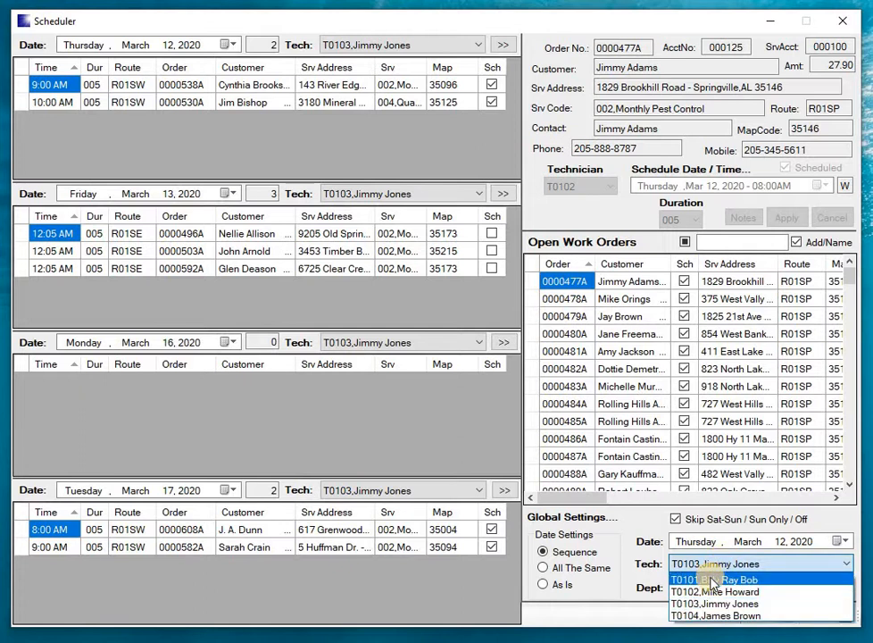
{"action": "left_click", "coordinate": [712, 580]}
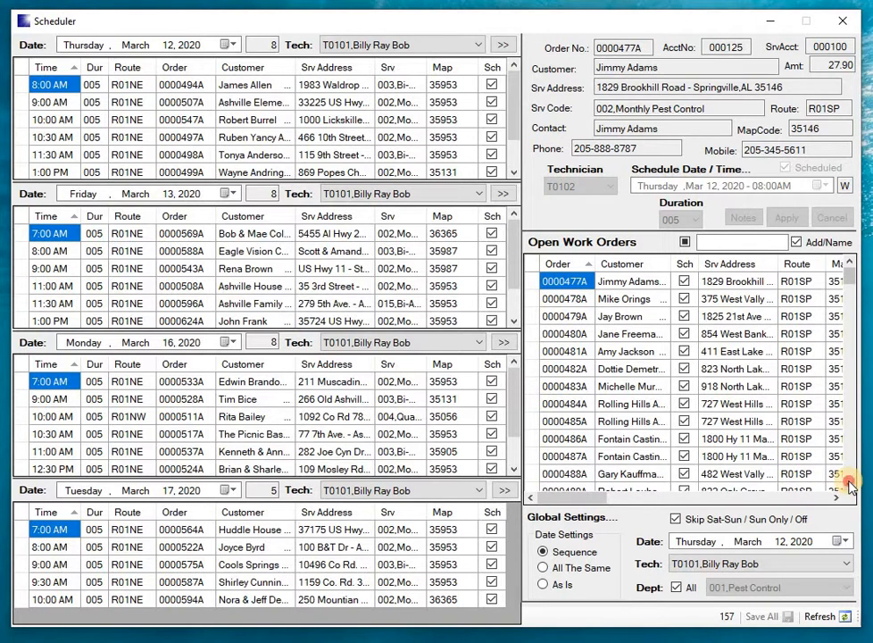
Step: Sort the open work orders by technician and filter them to the unscheduled ones
{"action": "left_click_drag", "start_coordinate": [850, 485], "coordinate": [850, 484]}
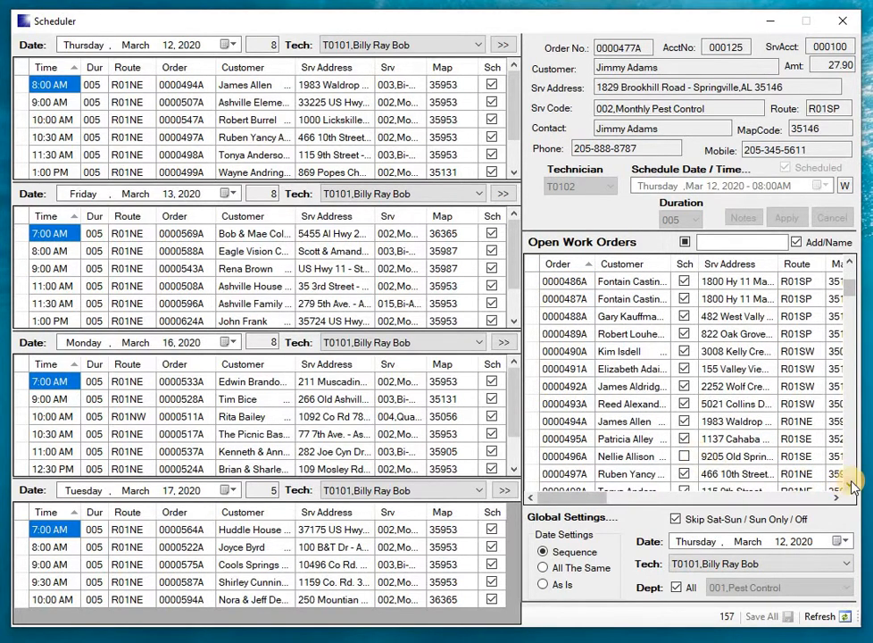
{"action": "left_click_drag", "start_coordinate": [852, 484], "coordinate": [852, 485]}
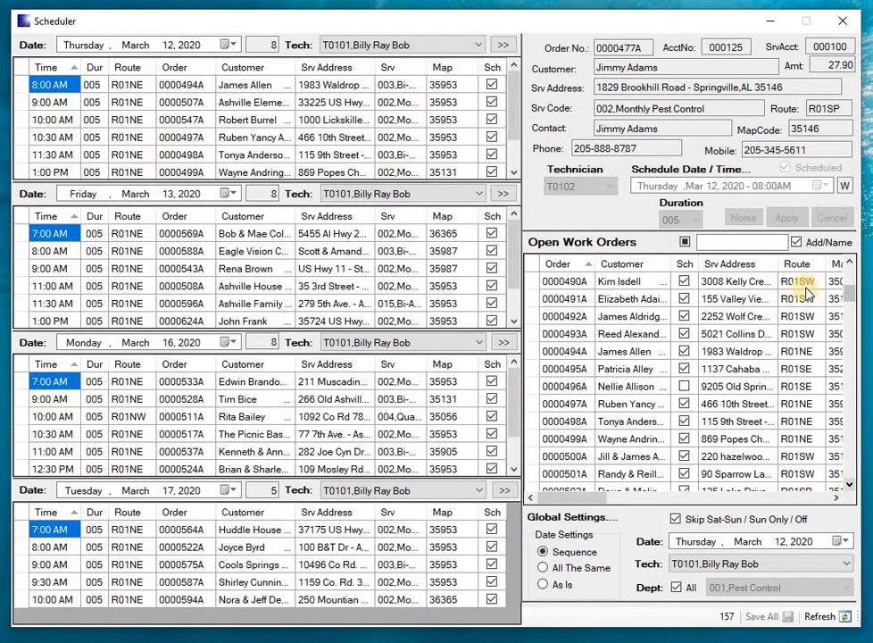
{"action": "left_click", "coordinate": [835, 499]}
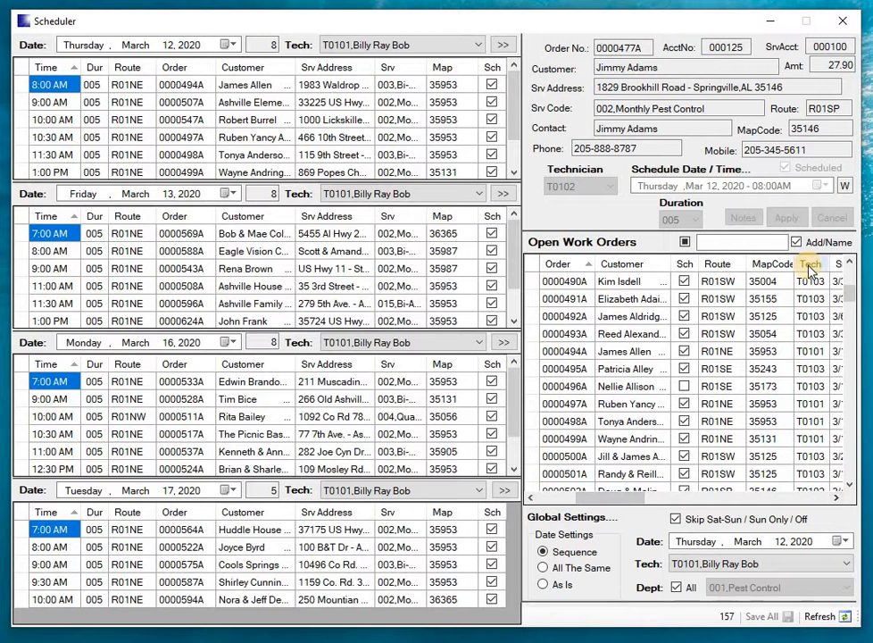
{"action": "left_click_drag", "start_coordinate": [851, 290], "coordinate": [833, 245]}
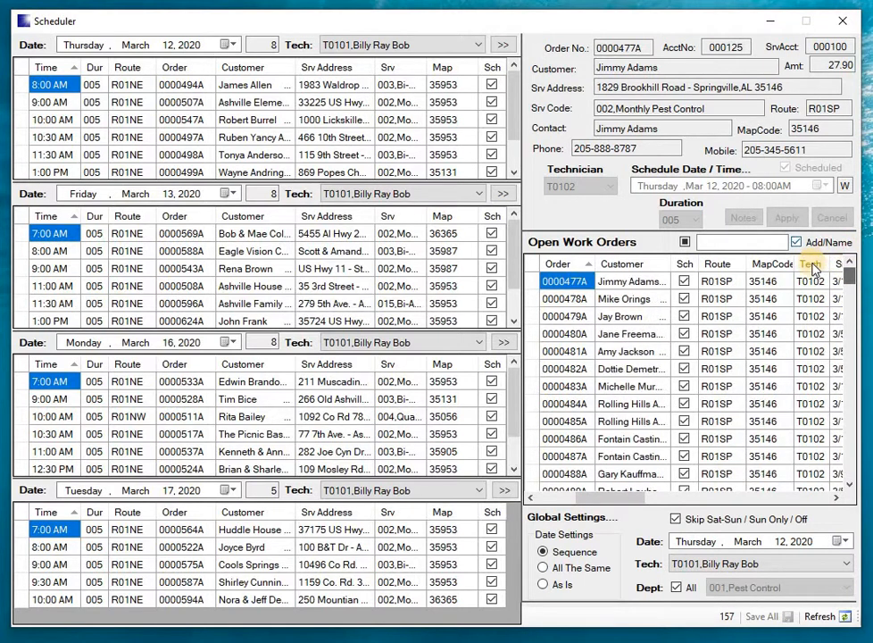
{"action": "left_click", "coordinate": [815, 265]}
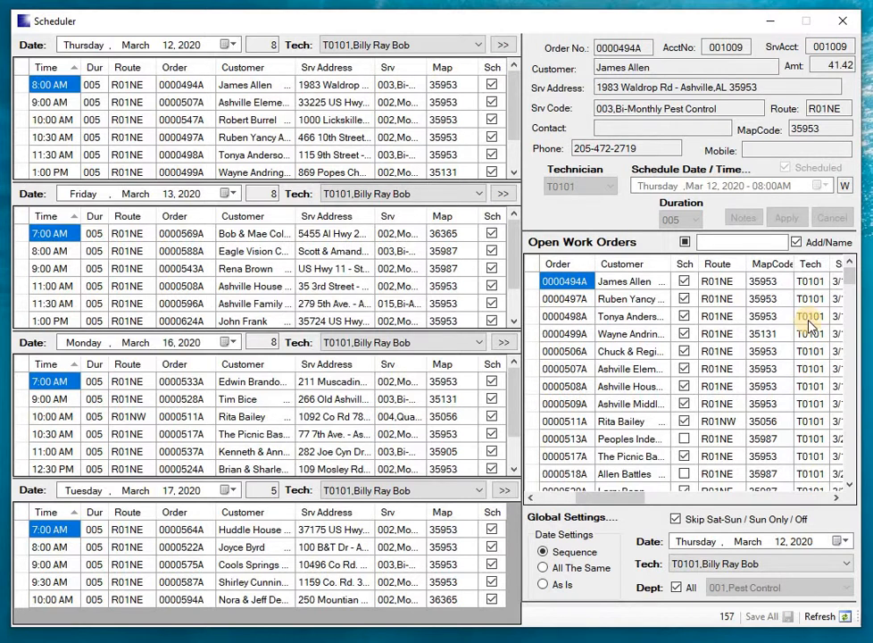
{"action": "left_click", "coordinate": [684, 243]}
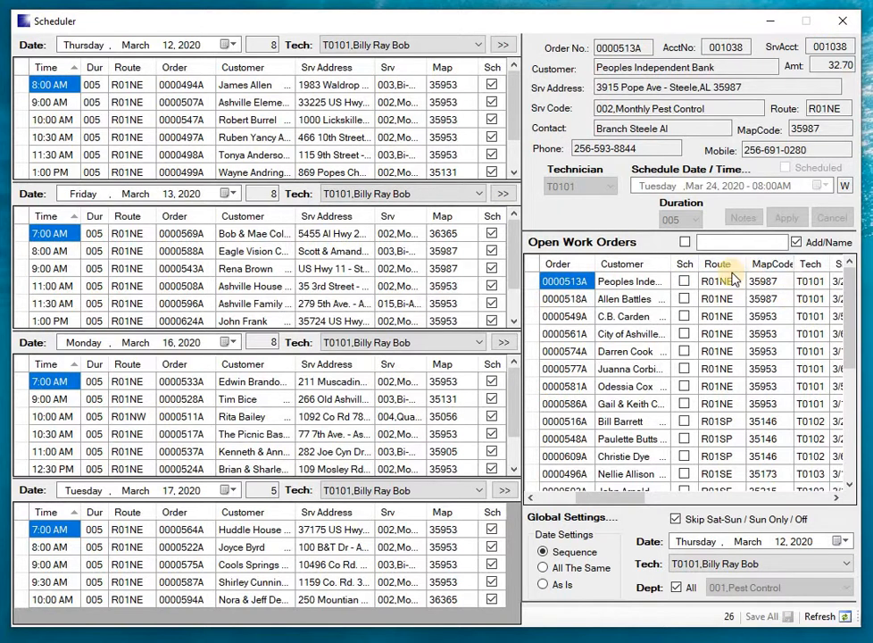
Step: Review the first two unscheduled work orders and put the third, a quarterly pest control job, into schedule mode
{"action": "left_click", "coordinate": [530, 286]}
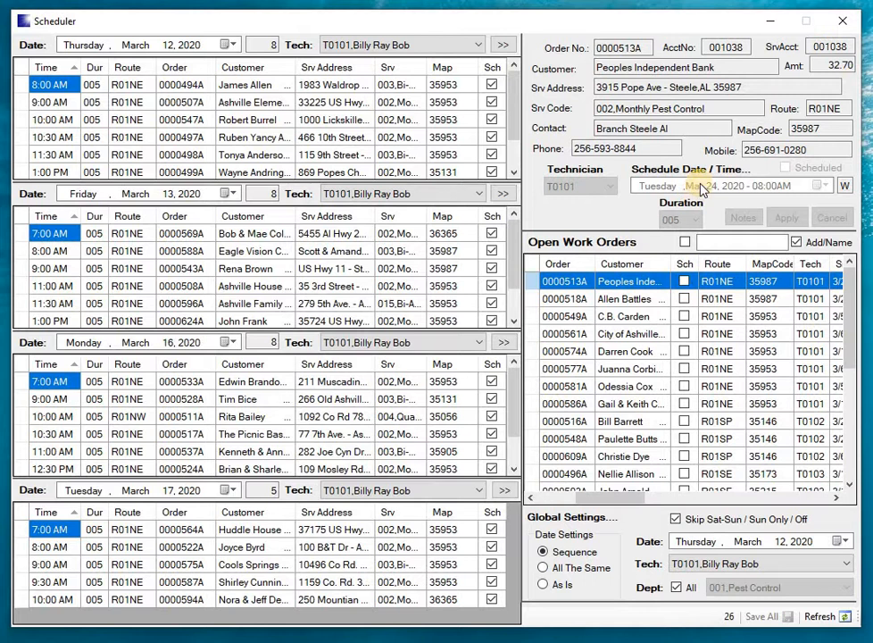
{"action": "left_click", "coordinate": [534, 300]}
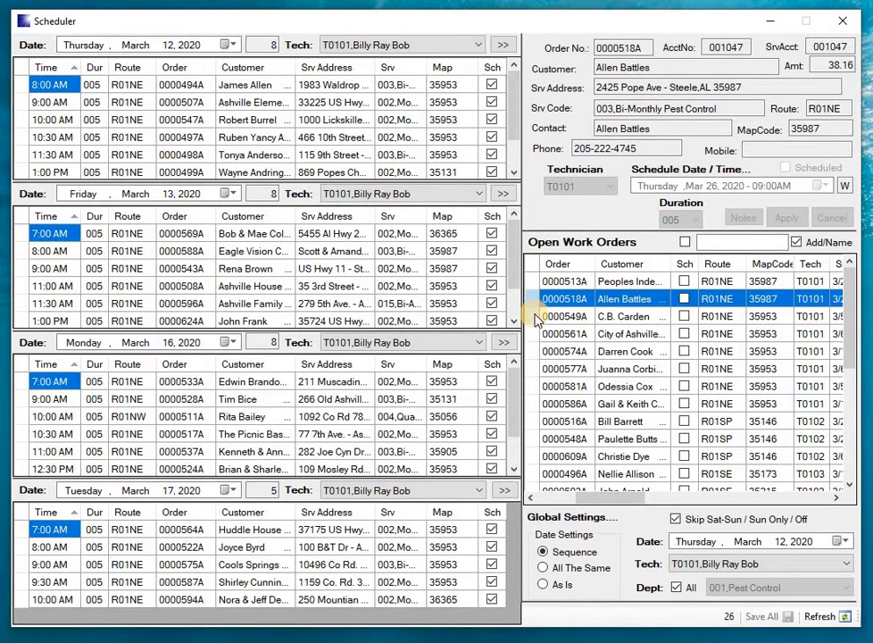
{"action": "left_click", "coordinate": [537, 318]}
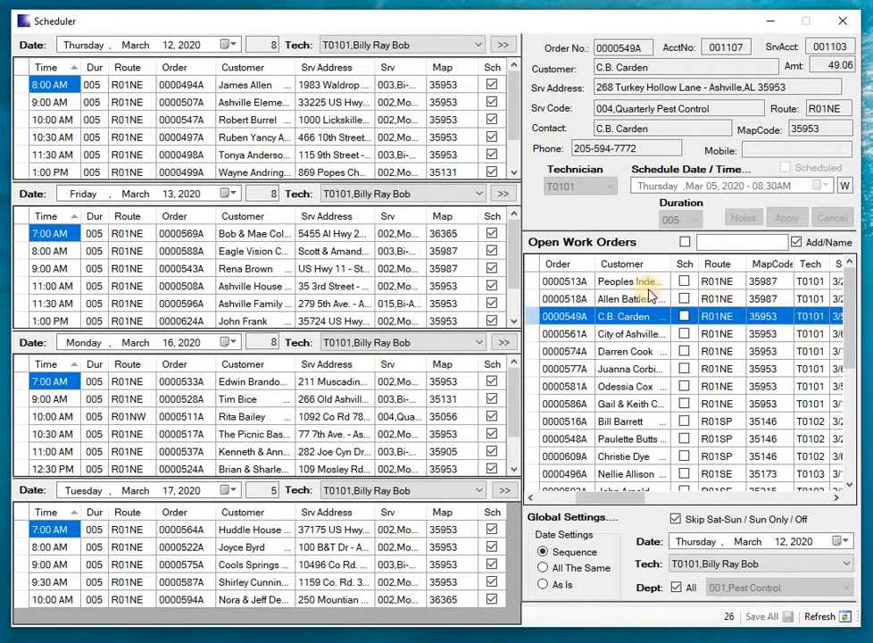
{"action": "left_click", "coordinate": [533, 319]}
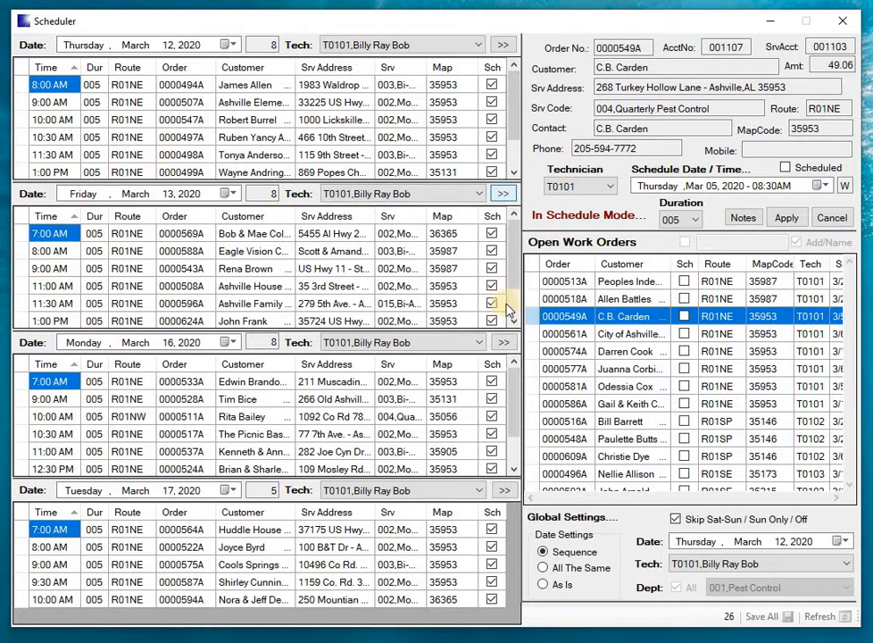
Step: Check technician T0101's Day-Timer for March 17, 2020 without assigning a slot, and close it
{"action": "left_click", "coordinate": [504, 492]}
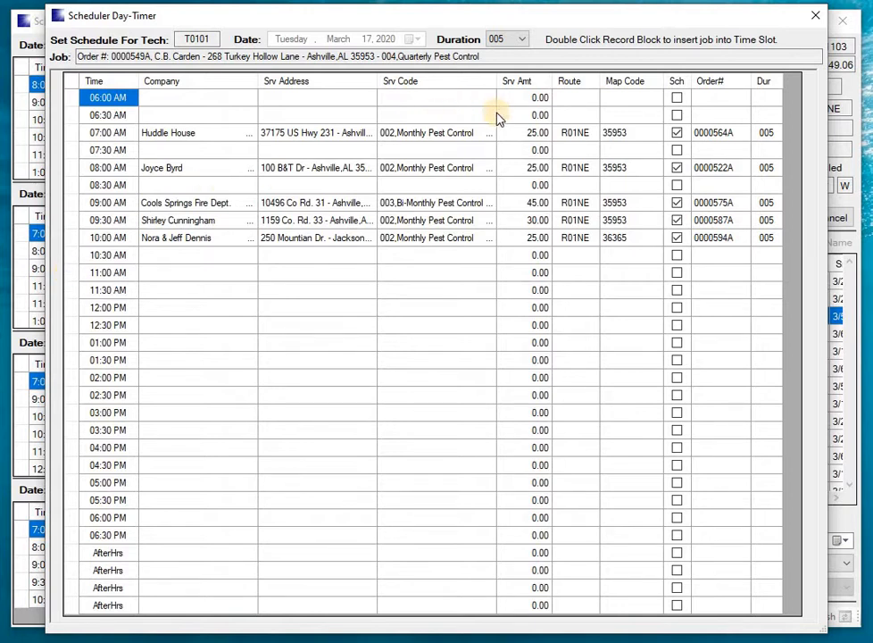
{"action": "left_click", "coordinate": [816, 20]}
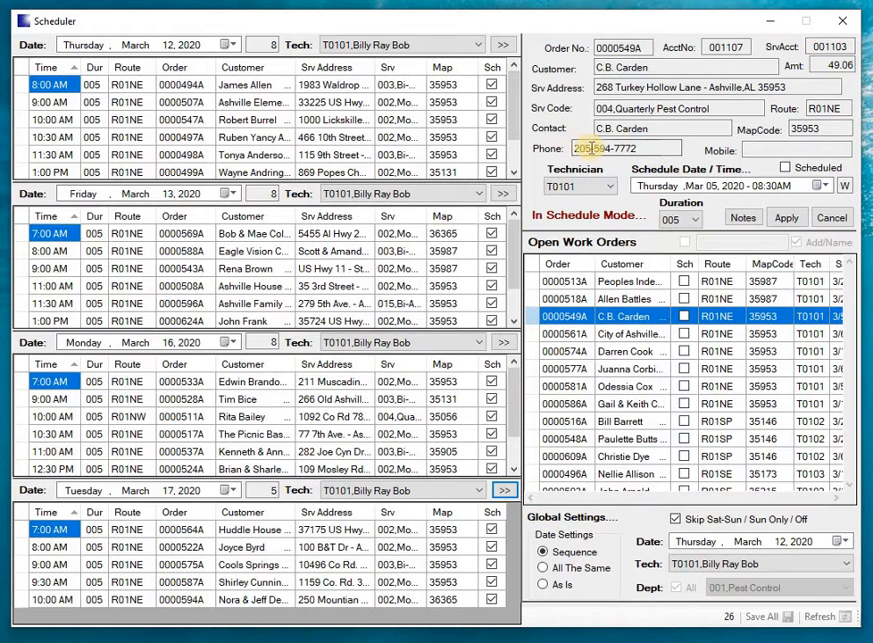
{"action": "left_click", "coordinate": [649, 148]}
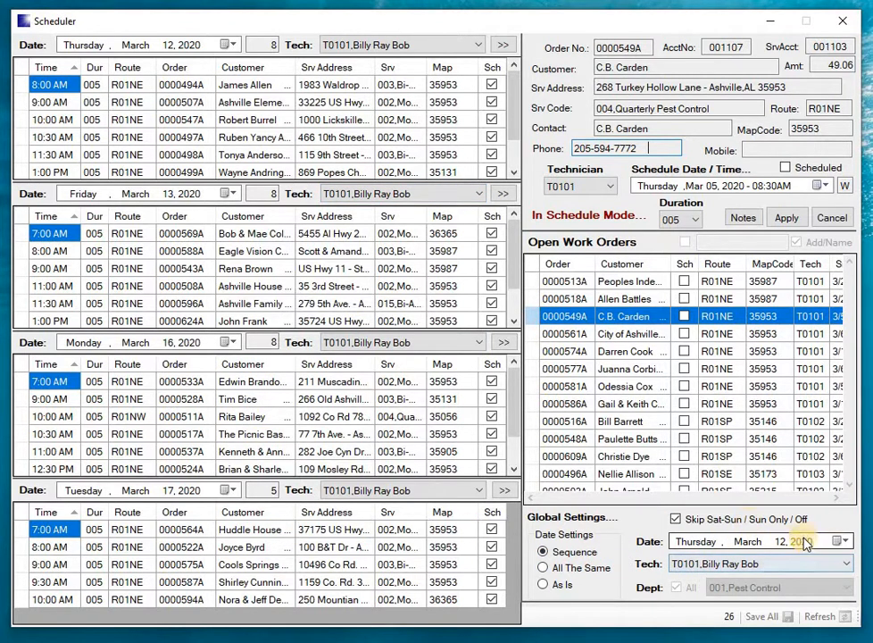
Step: Set the global date to March 13, 2020, and schedule the selected order for T0101 on March 18, 2020 at 01:30 PM
{"action": "left_click", "coordinate": [838, 542]}
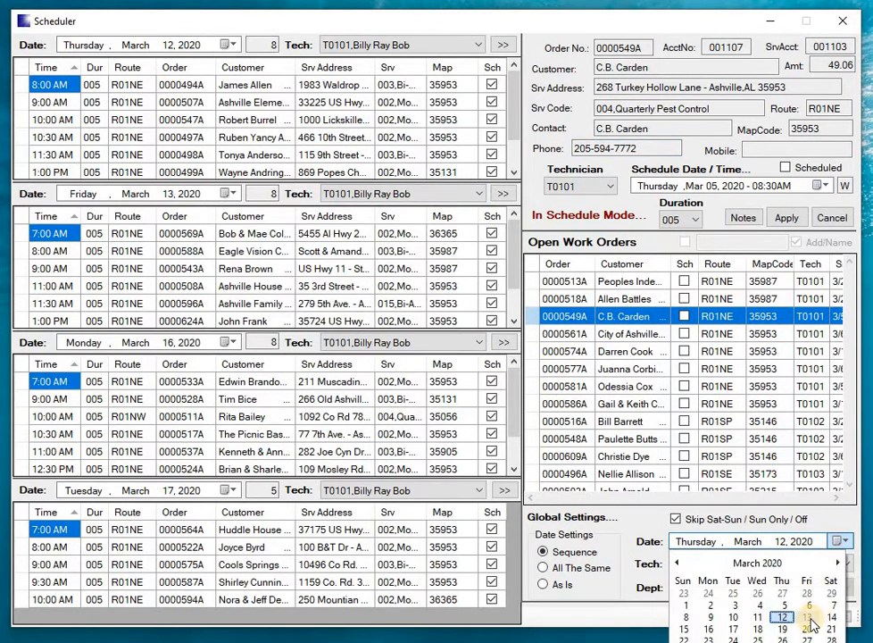
{"action": "left_click", "coordinate": [810, 620]}
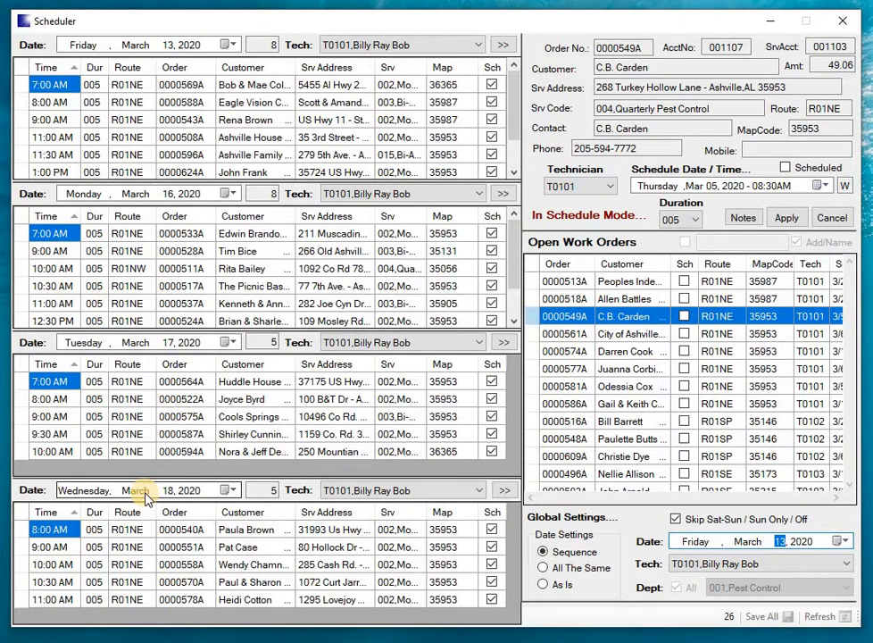
{"action": "left_click", "coordinate": [505, 491]}
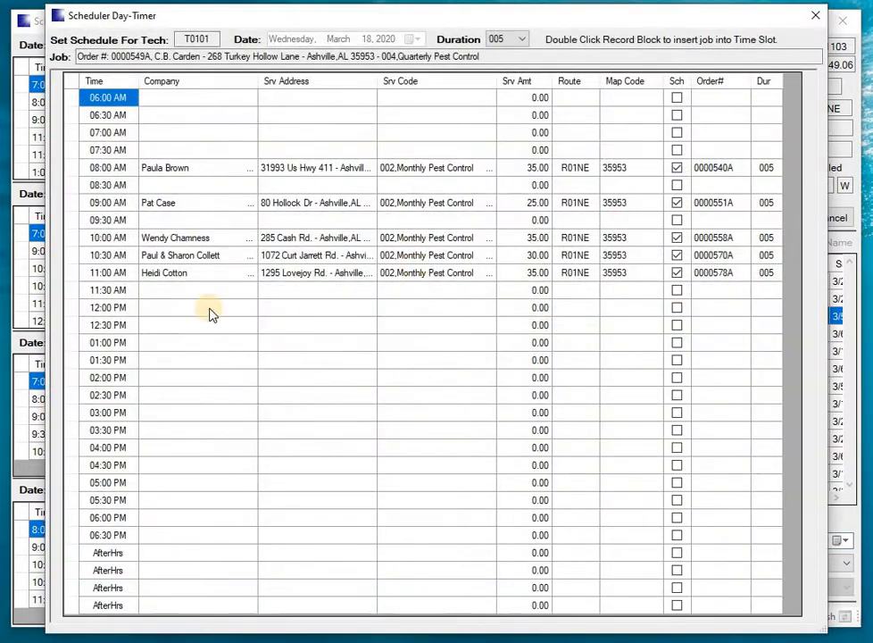
{"action": "double_click", "coordinate": [75, 362]}
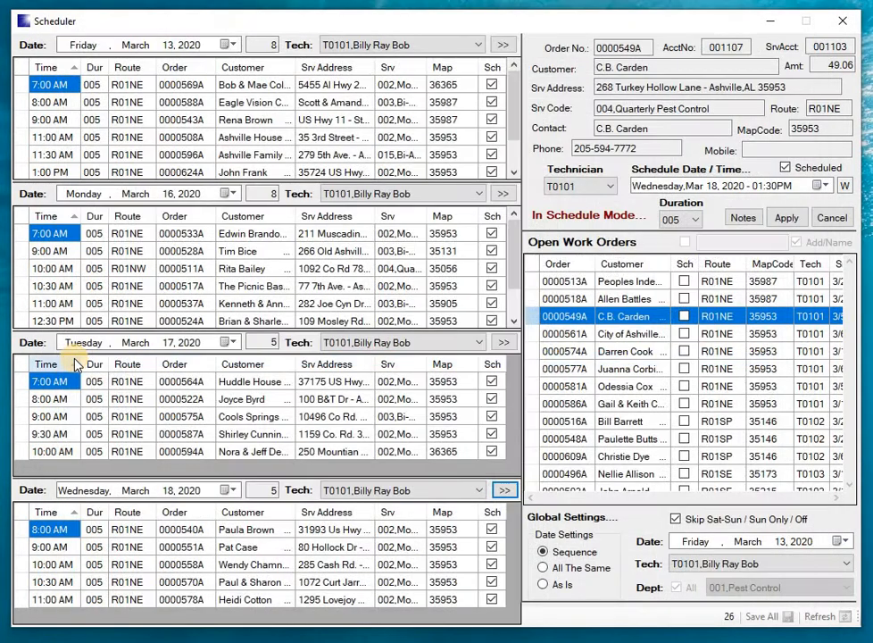
{"action": "left_click", "coordinate": [797, 219]}
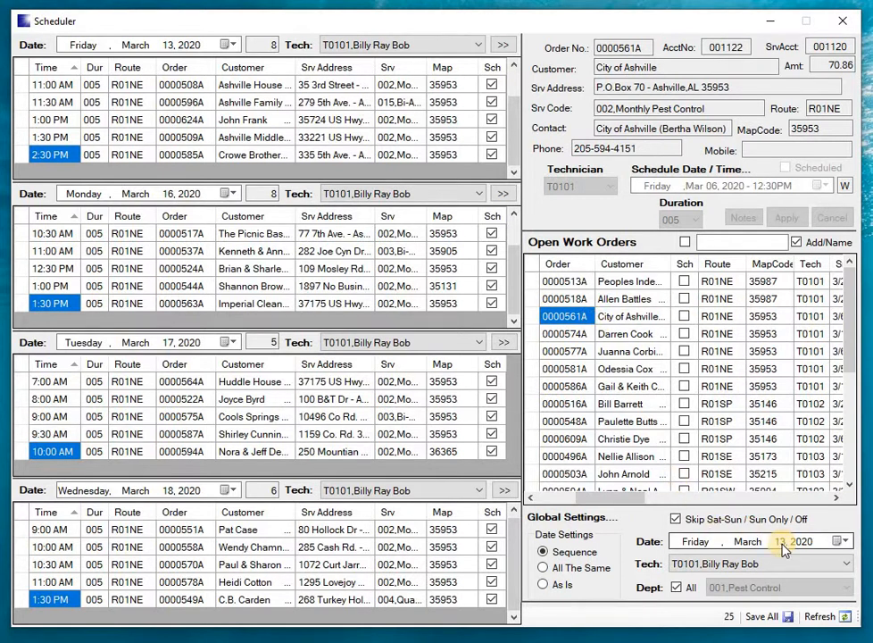
Step: Set the global date to March 12, 2020, and try to assign the City of Ashville order to T0101's occupied 10:00 AM slot on March 17
{"action": "left_click", "coordinate": [840, 541]}
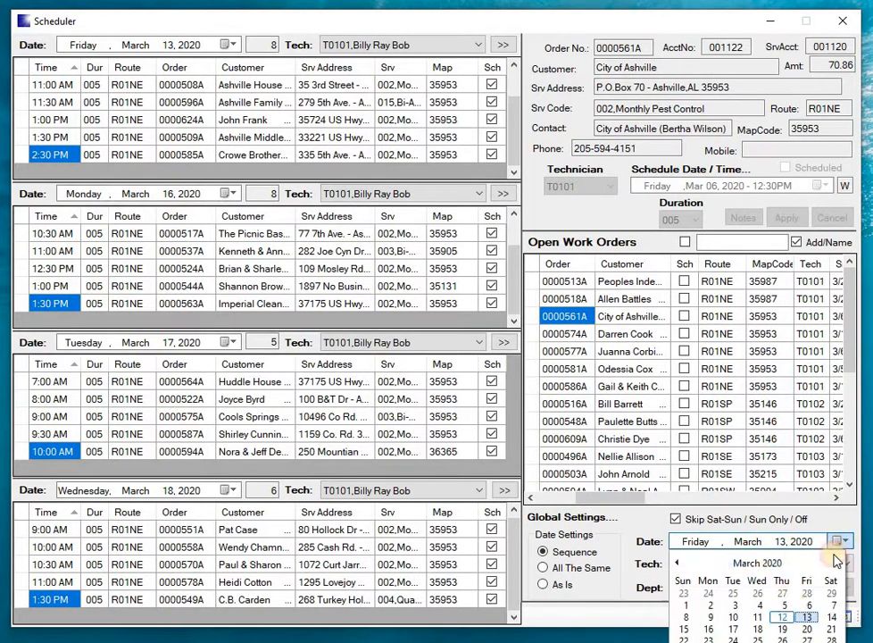
{"action": "left_click", "coordinate": [783, 616]}
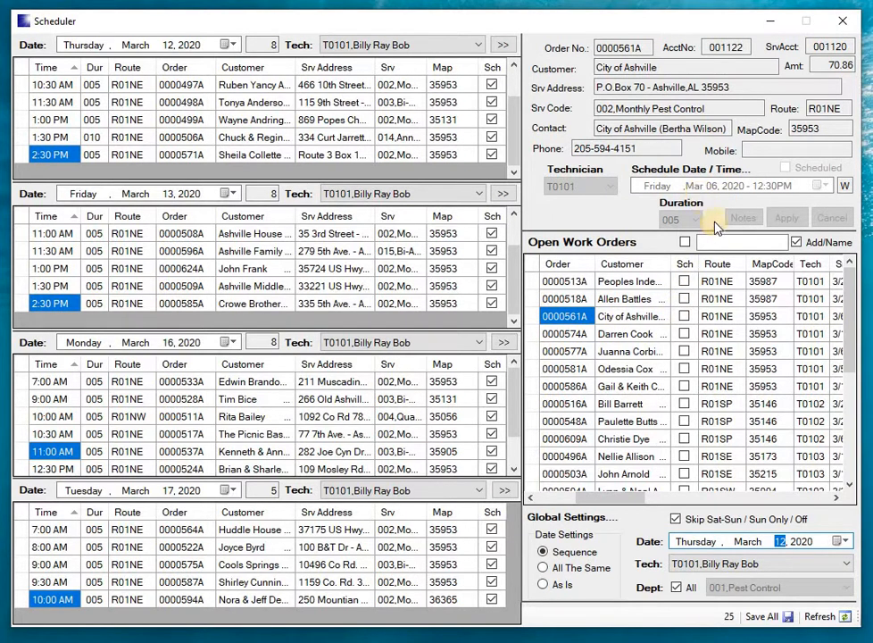
{"action": "double_click", "coordinate": [535, 319]}
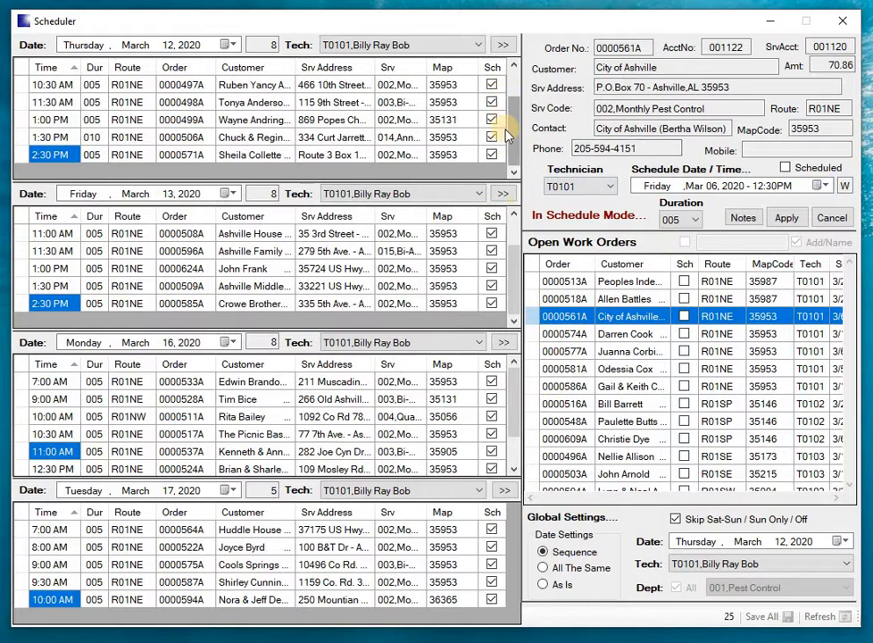
{"action": "left_click", "coordinate": [507, 491]}
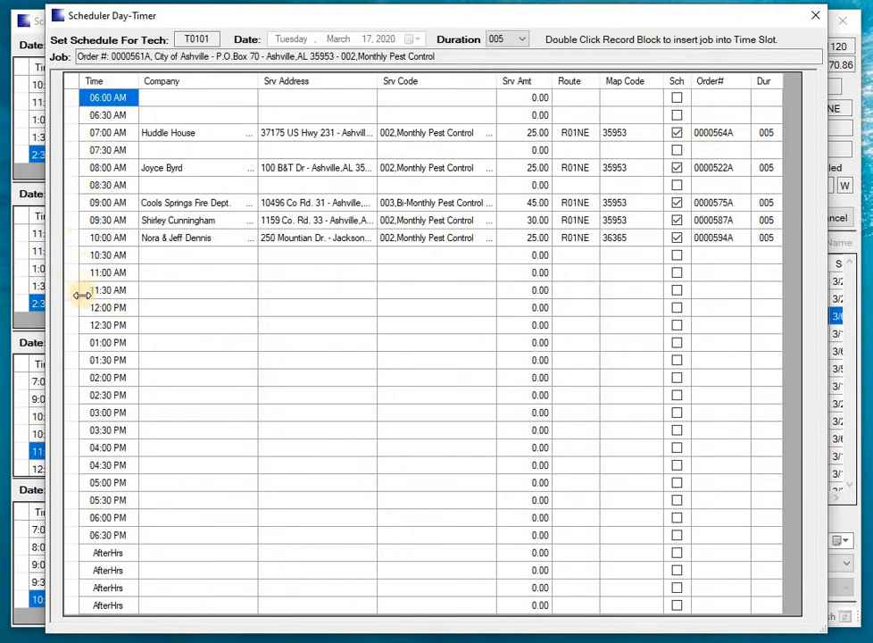
{"action": "double_click", "coordinate": [72, 239]}
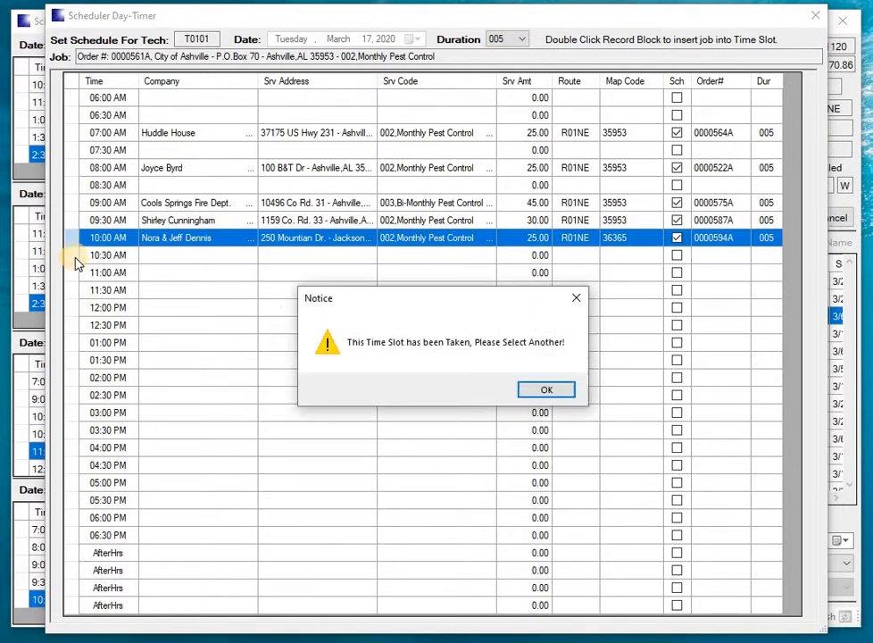
{"action": "left_click", "coordinate": [529, 389]}
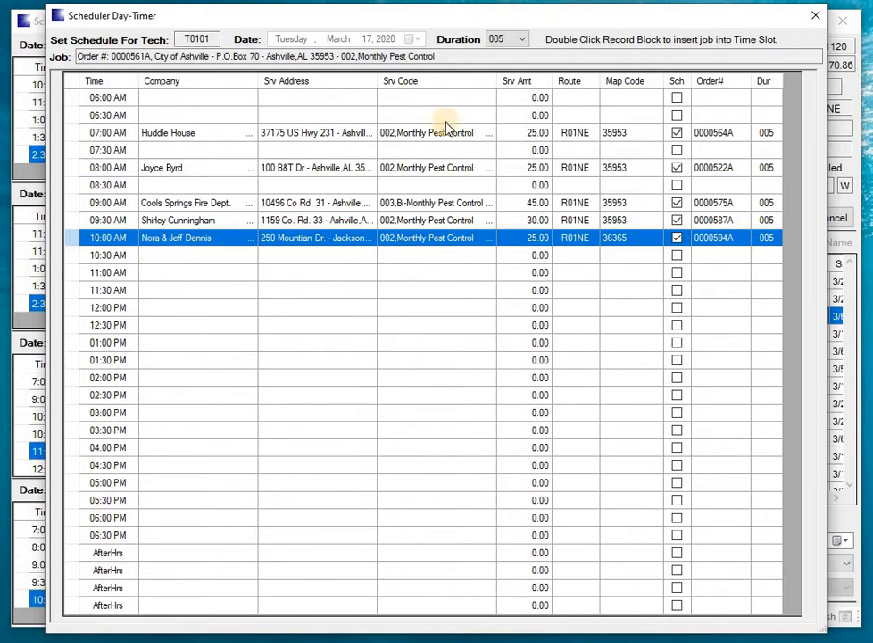
Step: Set the job duration to 010 and schedule the City of Ashville order for T0101 on March 17, 2020 at 11:00 AM
{"action": "left_click", "coordinate": [523, 40]}
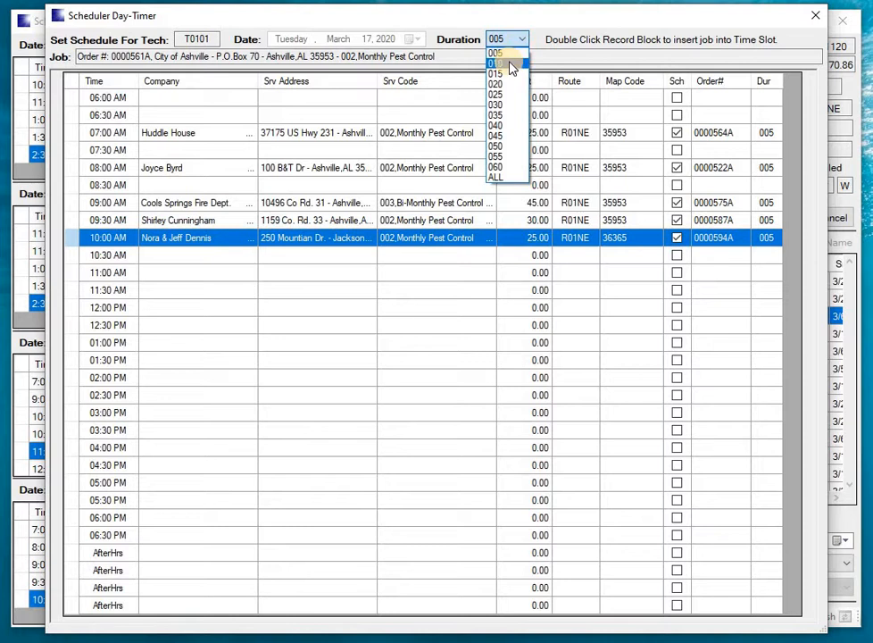
{"action": "left_click", "coordinate": [510, 64]}
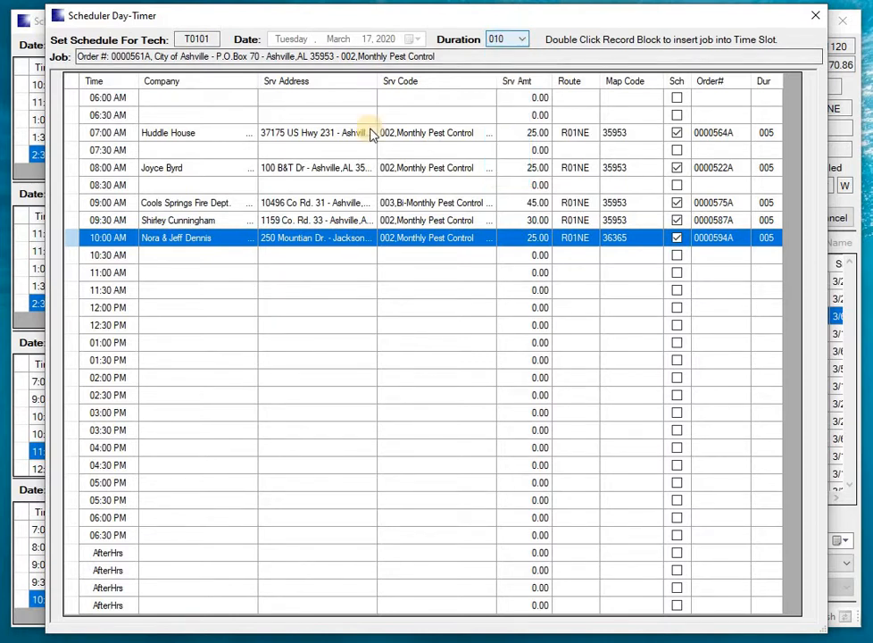
{"action": "left_click", "coordinate": [107, 237]}
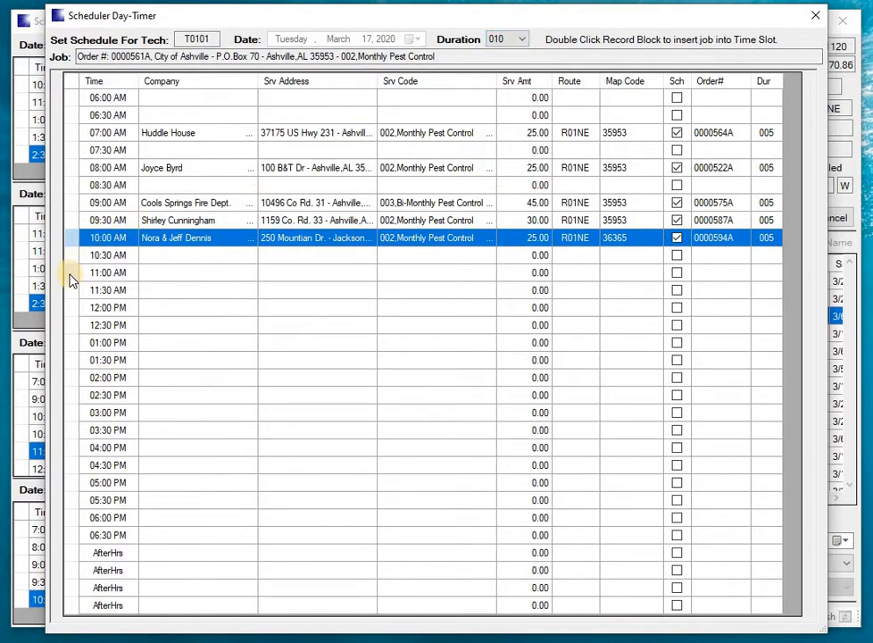
{"action": "left_click", "coordinate": [70, 272]}
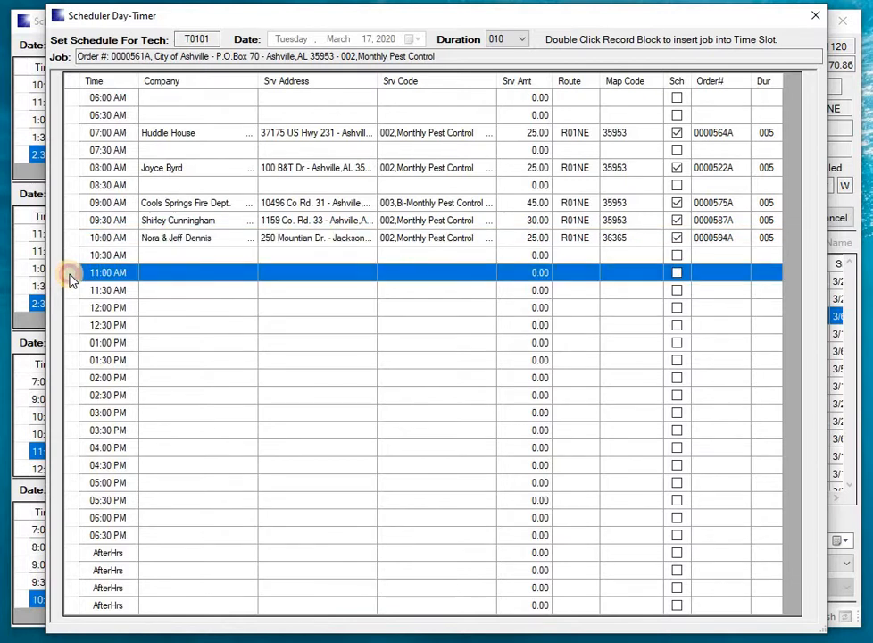
{"action": "double_click", "coordinate": [71, 273]}
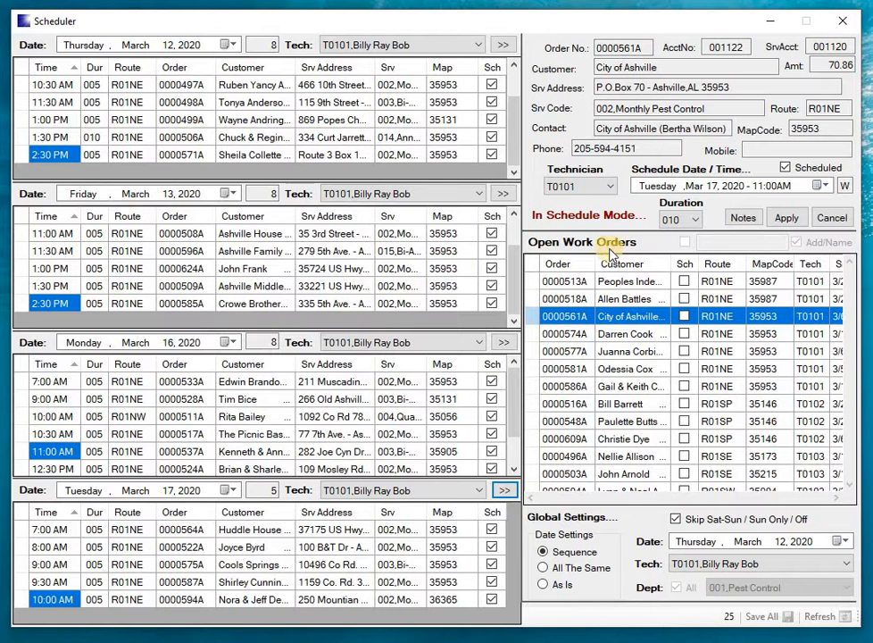
{"action": "left_click", "coordinate": [787, 223]}
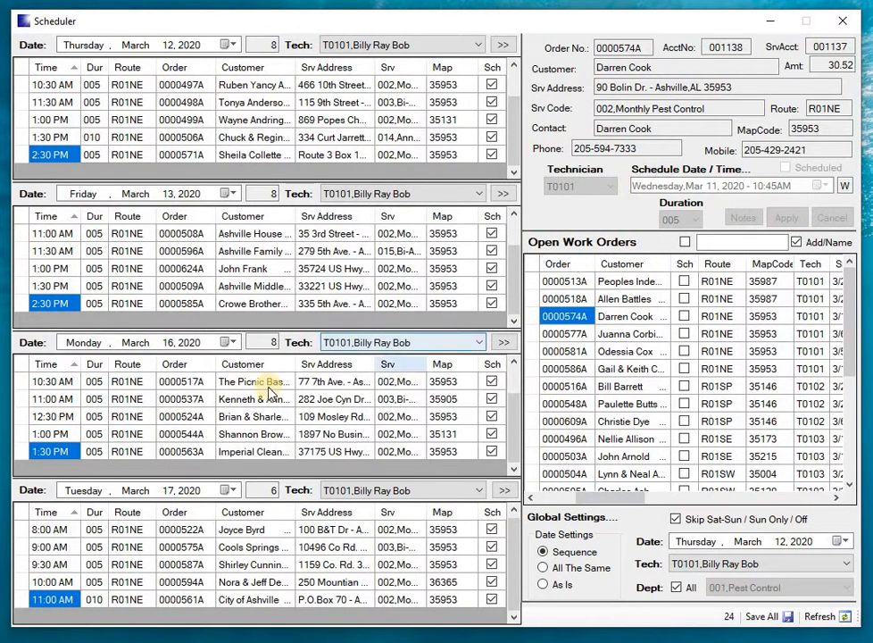
Step: Check T0101's Day-Timer for March 17, 2020, and try the 07:00 AM slot in the March 12 Day-Timer without an order in schedule mode
{"action": "left_click", "coordinate": [504, 493]}
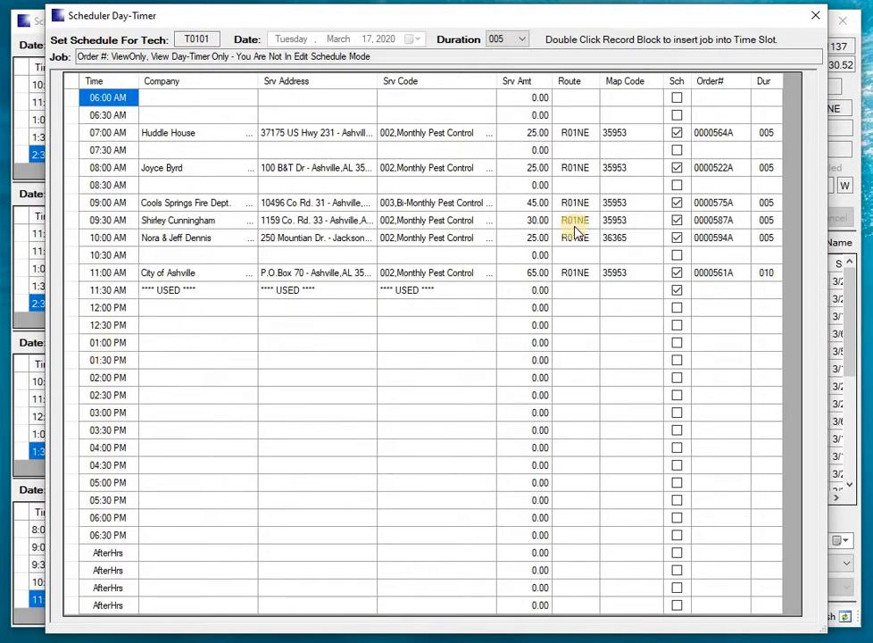
{"action": "left_click", "coordinate": [817, 17]}
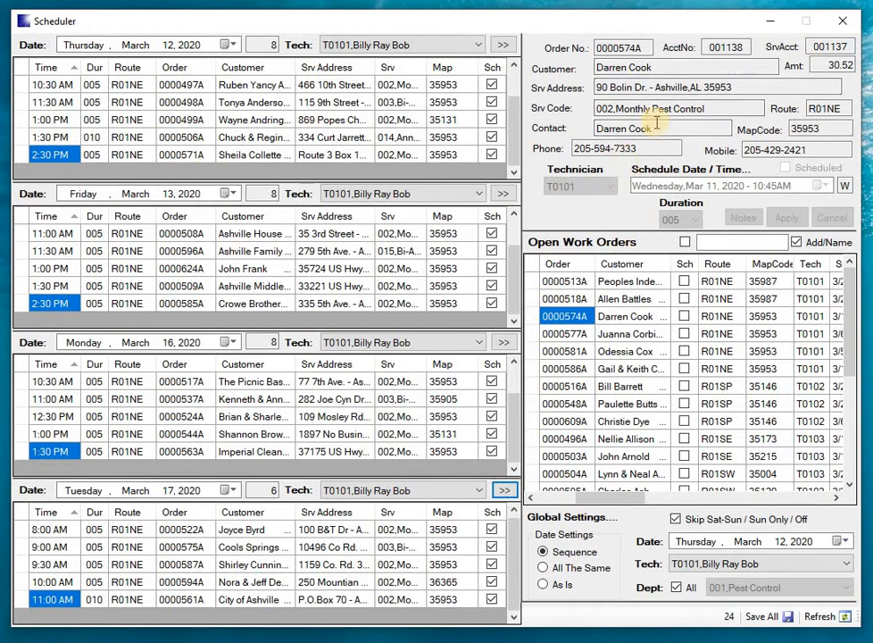
{"action": "left_click", "coordinate": [501, 45]}
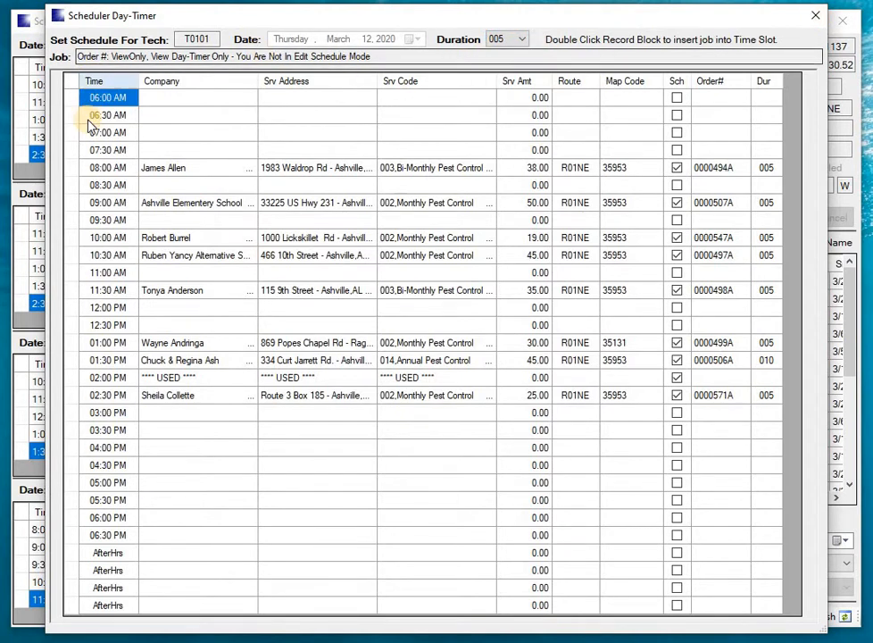
{"action": "double_click", "coordinate": [70, 134]}
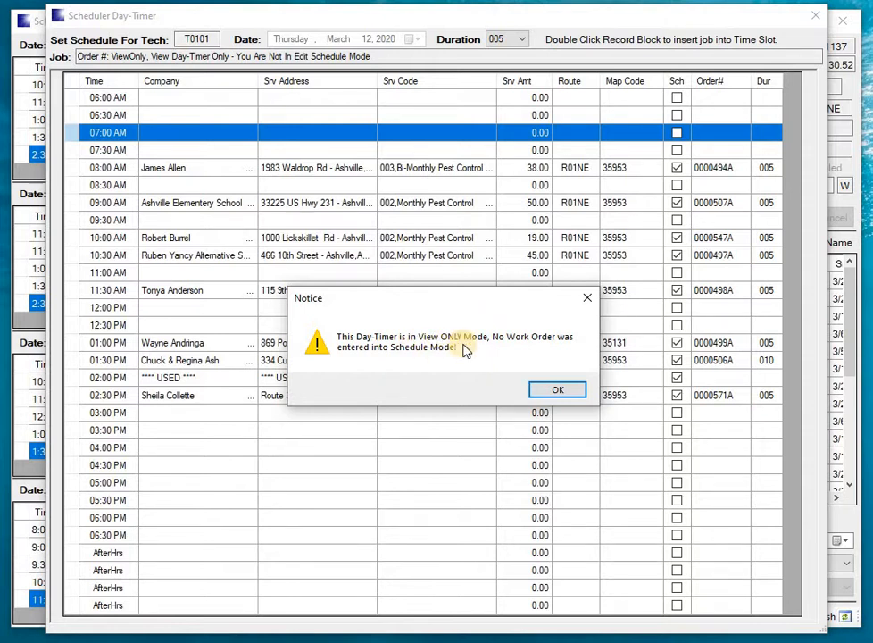
{"action": "left_click", "coordinate": [544, 393]}
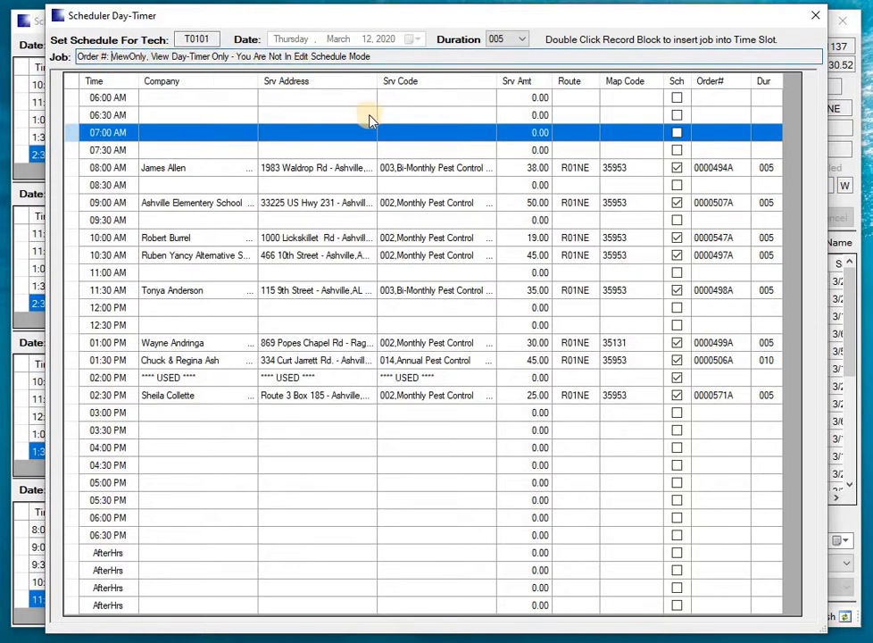
{"action": "left_click", "coordinate": [820, 18]}
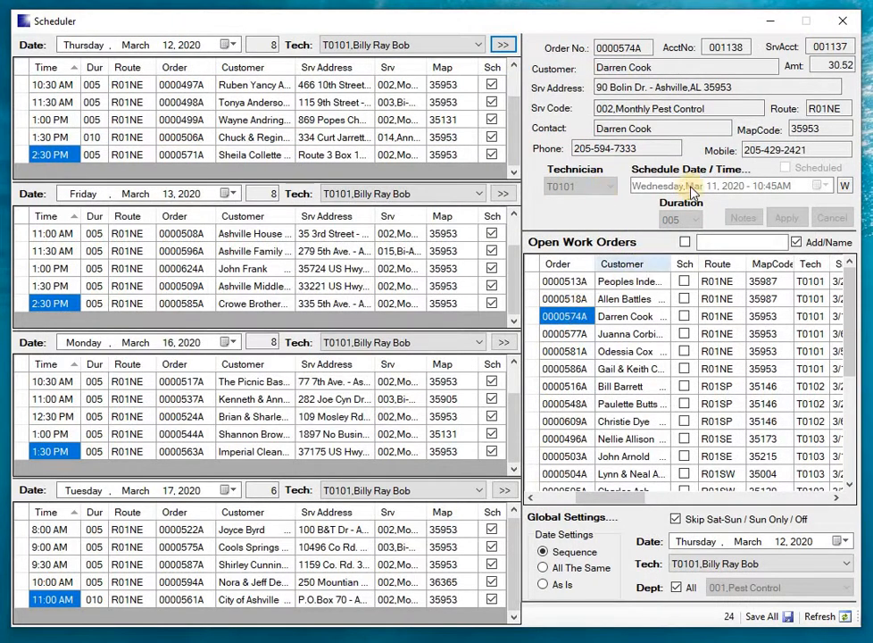
Step: Assign the third unscheduled work order to T0101's 11:30 AM slot on March 16, 2020, and review its schedule notes without changing them
{"action": "left_click", "coordinate": [535, 318]}
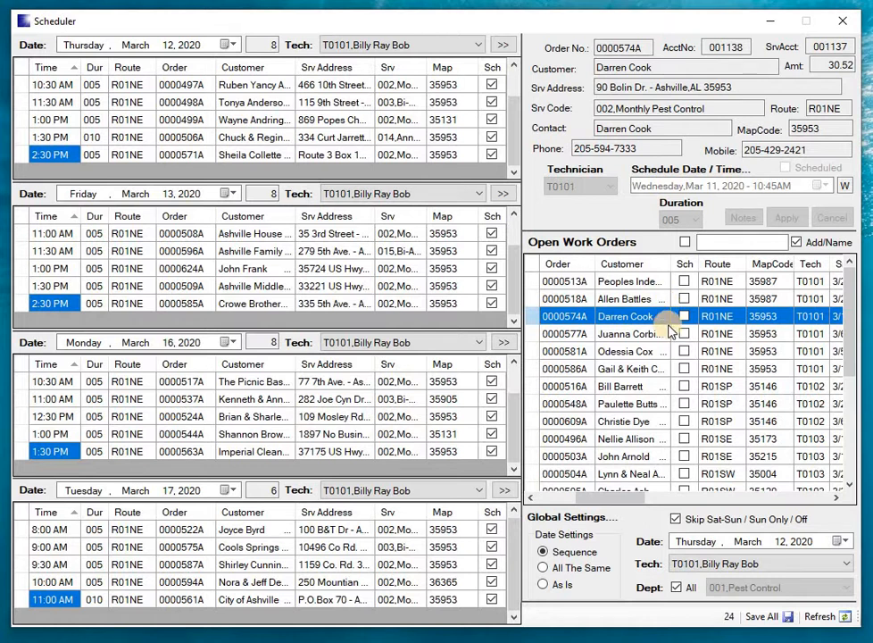
{"action": "double_click", "coordinate": [536, 318]}
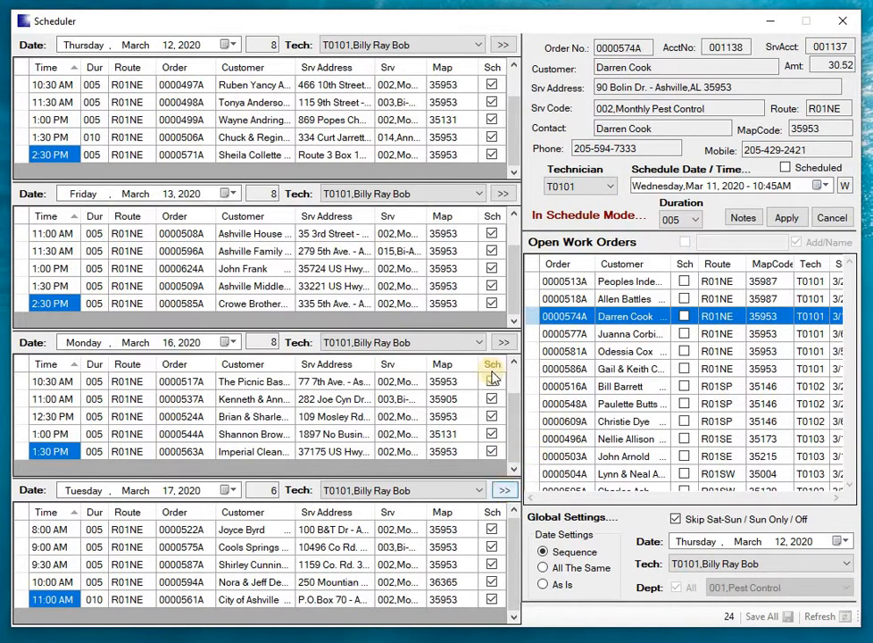
{"action": "left_click", "coordinate": [505, 344]}
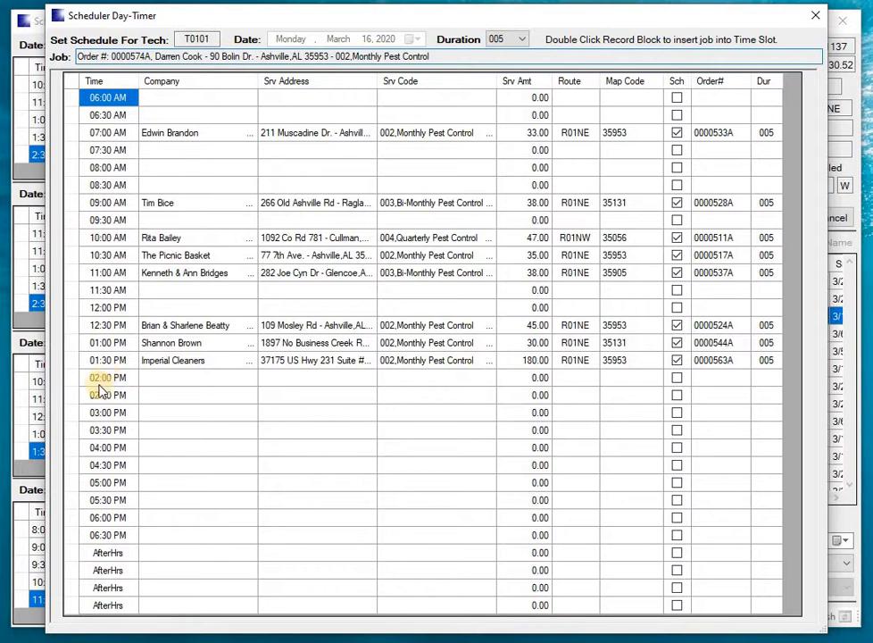
{"action": "double_click", "coordinate": [71, 296]}
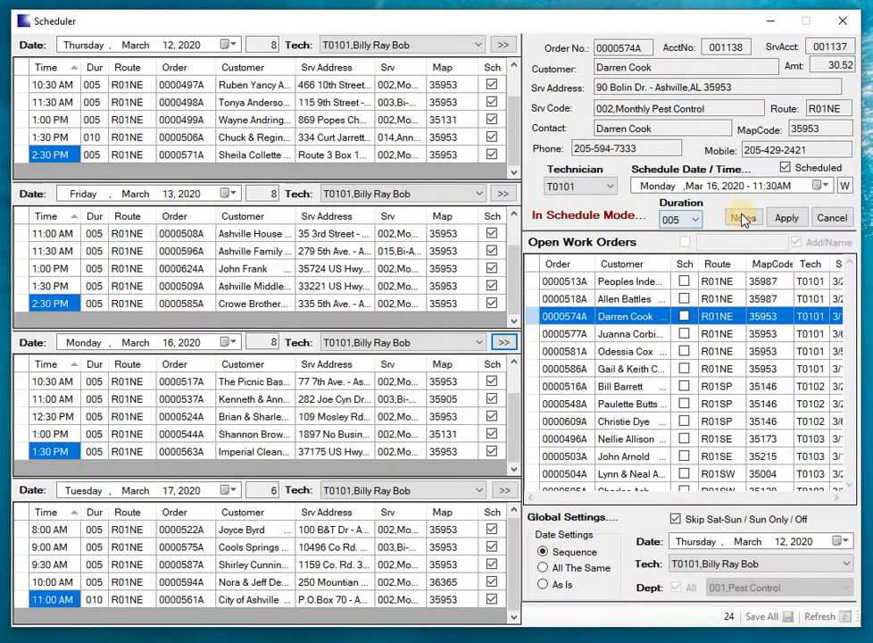
{"action": "left_click", "coordinate": [742, 217]}
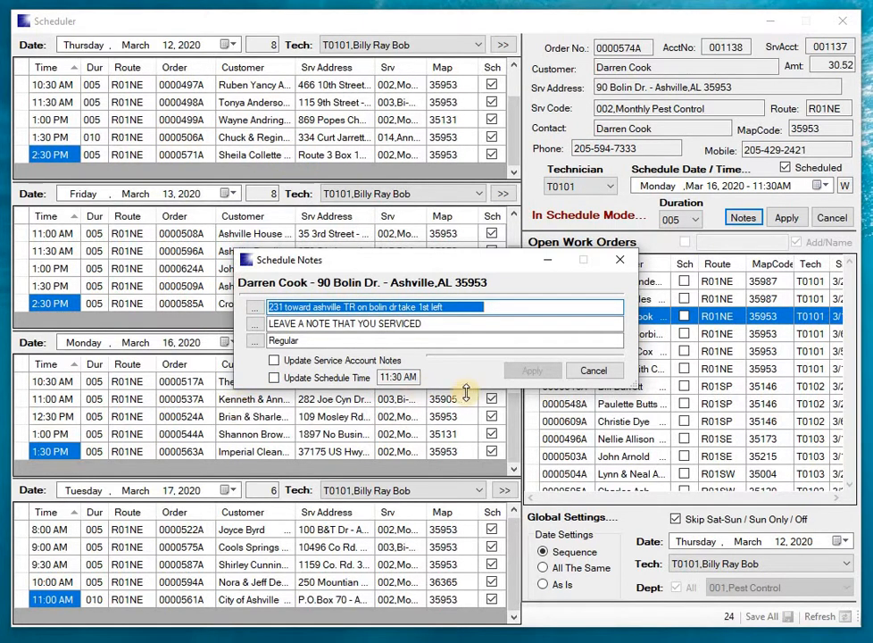
{"action": "left_click", "coordinate": [592, 371]}
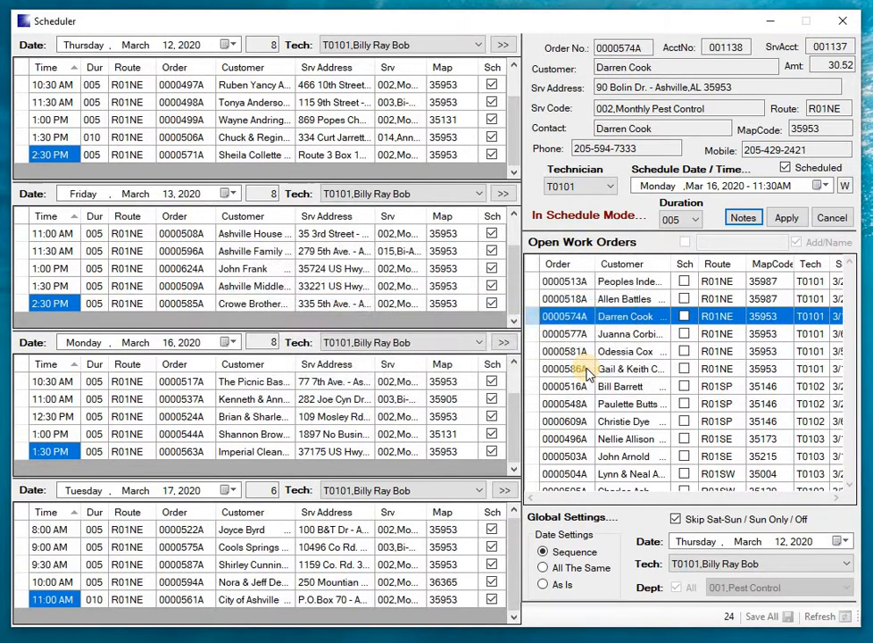
Step: Apply the order's new schedule and save all changed records to the live database
{"action": "left_click", "coordinate": [802, 223]}
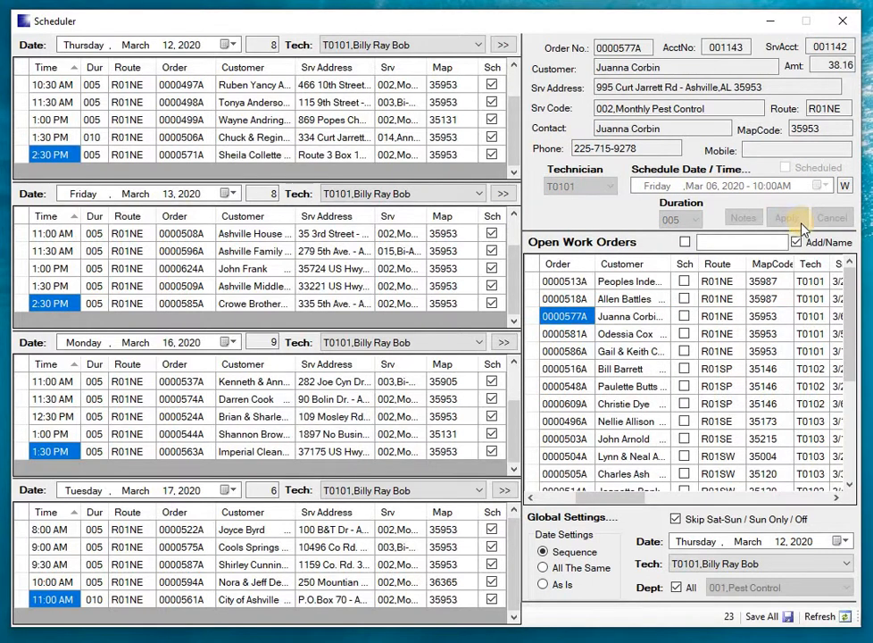
{"action": "left_click", "coordinate": [762, 616]}
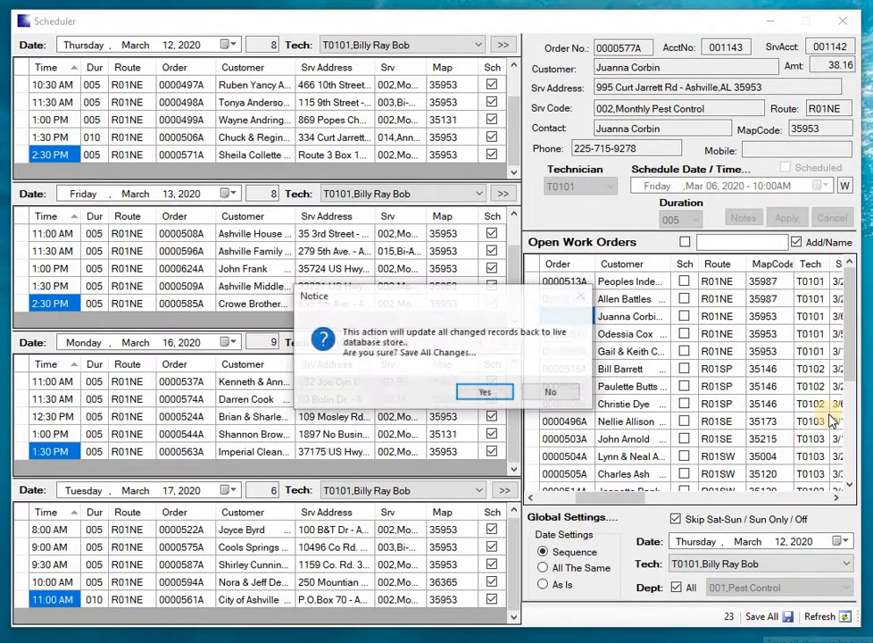
{"action": "left_click", "coordinate": [500, 392]}
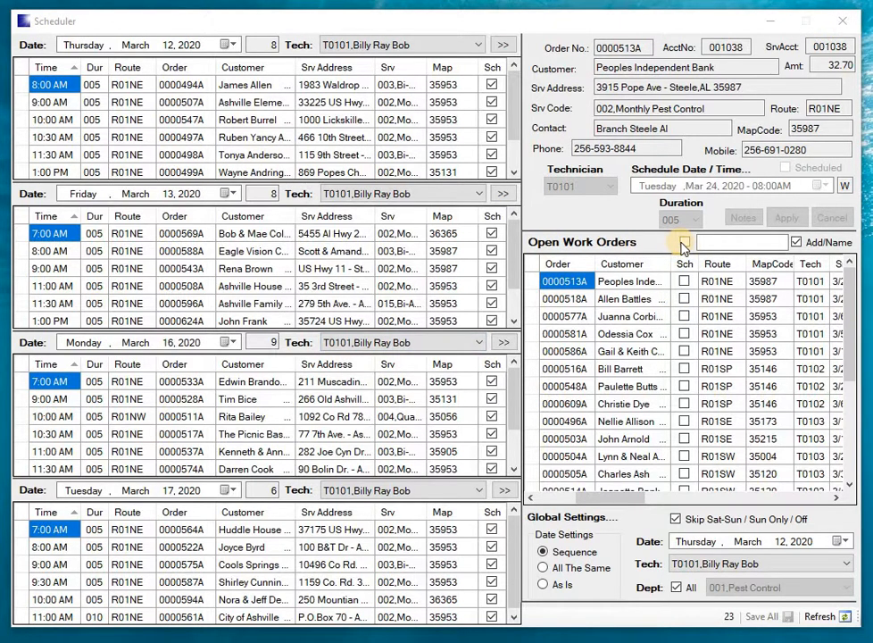
Step: Filter the open work orders to the scheduled ones and browse the list
{"action": "left_click", "coordinate": [683, 242]}
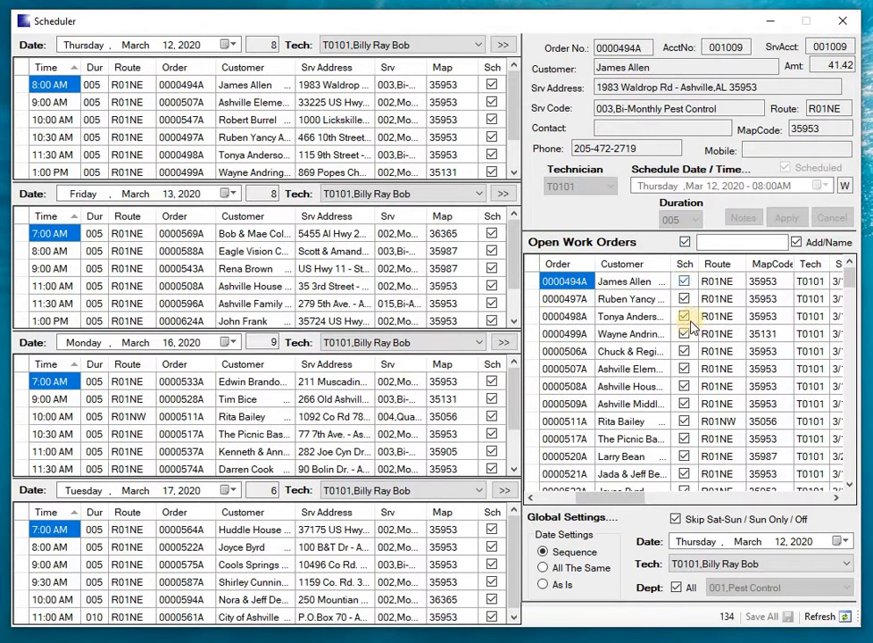
{"action": "left_click", "coordinate": [850, 483]}
{"action": "left_click_drag", "start_coordinate": [850, 484], "coordinate": [850, 484]}
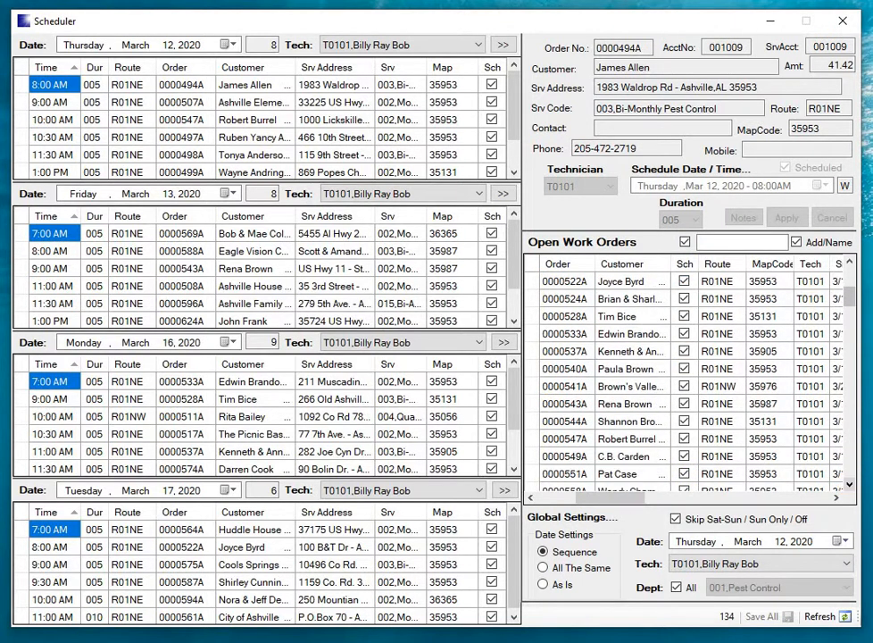
Step: Show both scheduled and unscheduled work orders sorted by technician in ascending order, and select the first T0102 order
{"action": "left_click", "coordinate": [685, 243]}
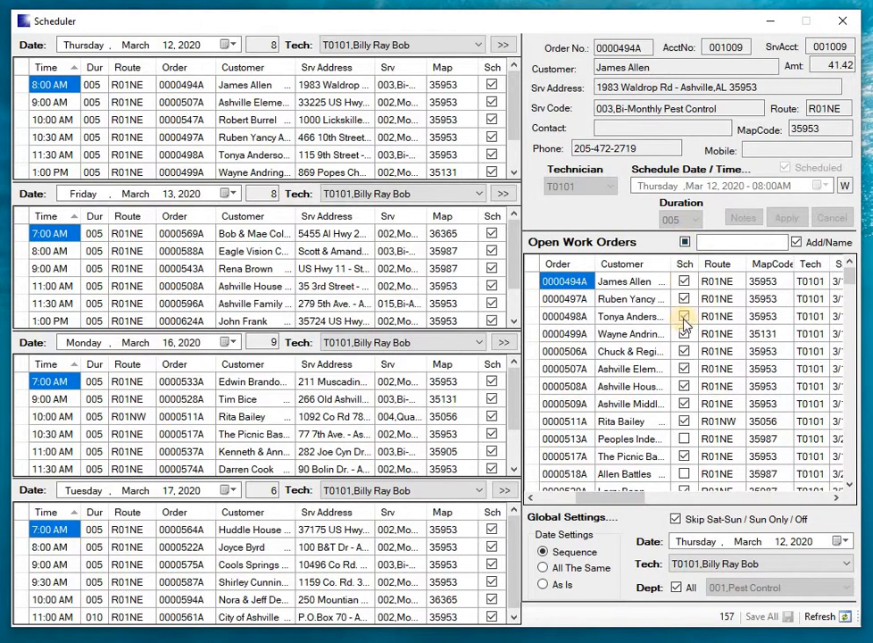
{"action": "left_click", "coordinate": [807, 267]}
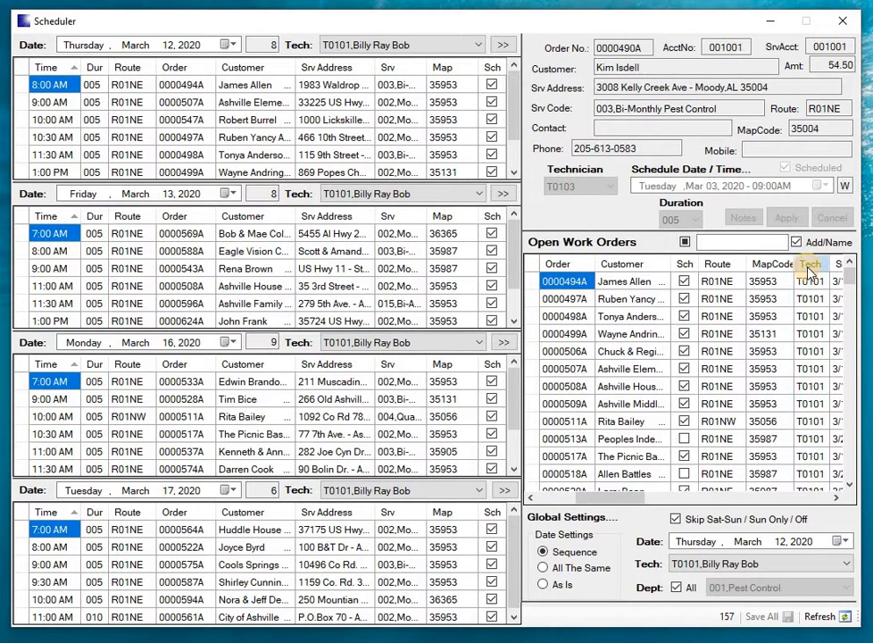
{"action": "left_click", "coordinate": [807, 267]}
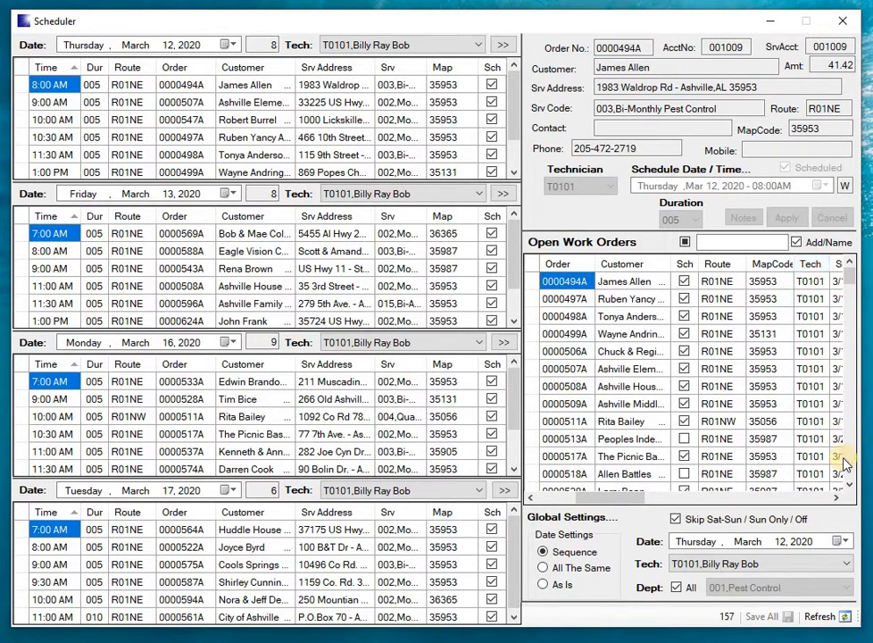
{"action": "left_click", "coordinate": [850, 484]}
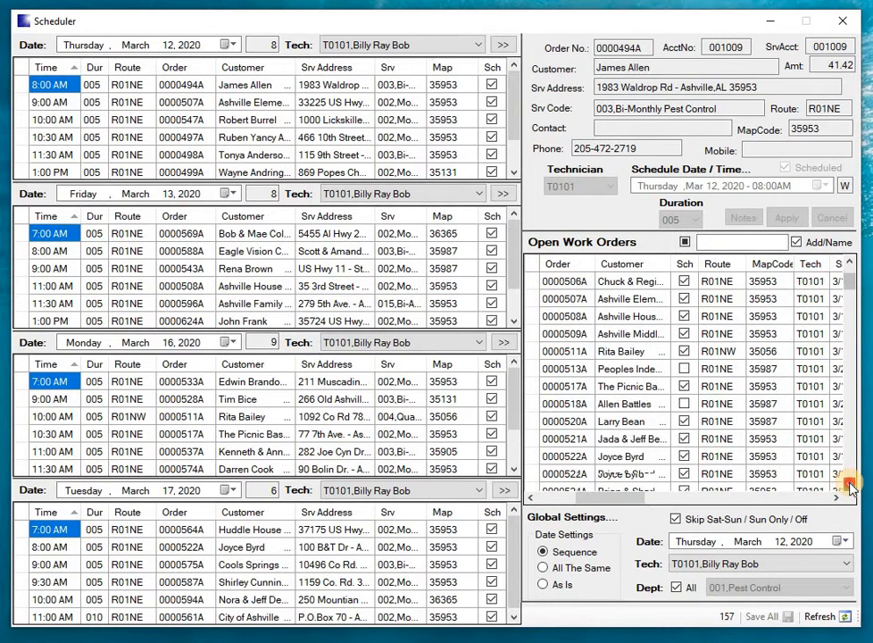
{"action": "left_click_drag", "start_coordinate": [850, 484], "coordinate": [850, 484]}
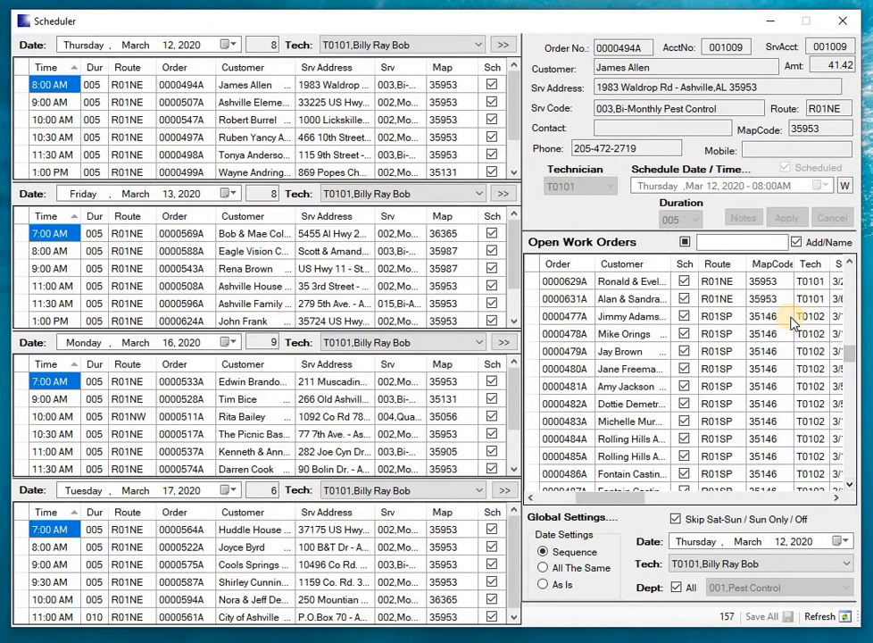
{"action": "left_click", "coordinate": [790, 317]}
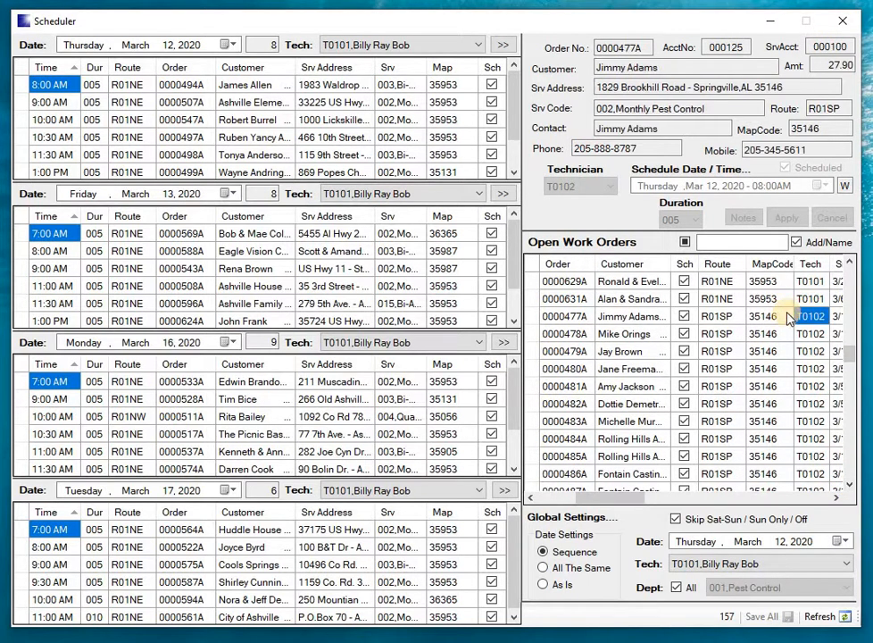
Step: Select the first T0102 work order and set the global technician to T0102 for all four daily schedules
{"action": "left_click", "coordinate": [532, 317]}
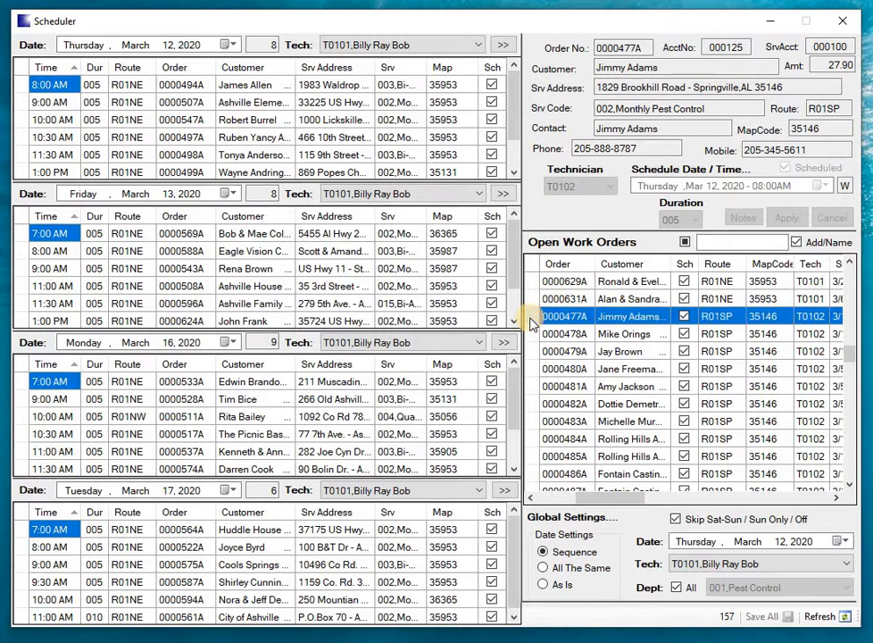
{"action": "left_click", "coordinate": [684, 565]}
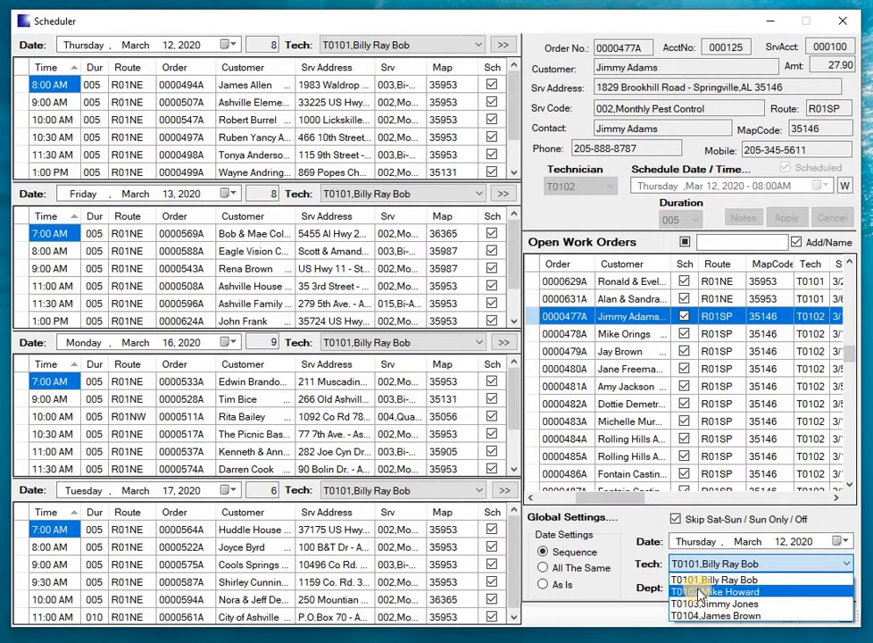
{"action": "left_click", "coordinate": [702, 592]}
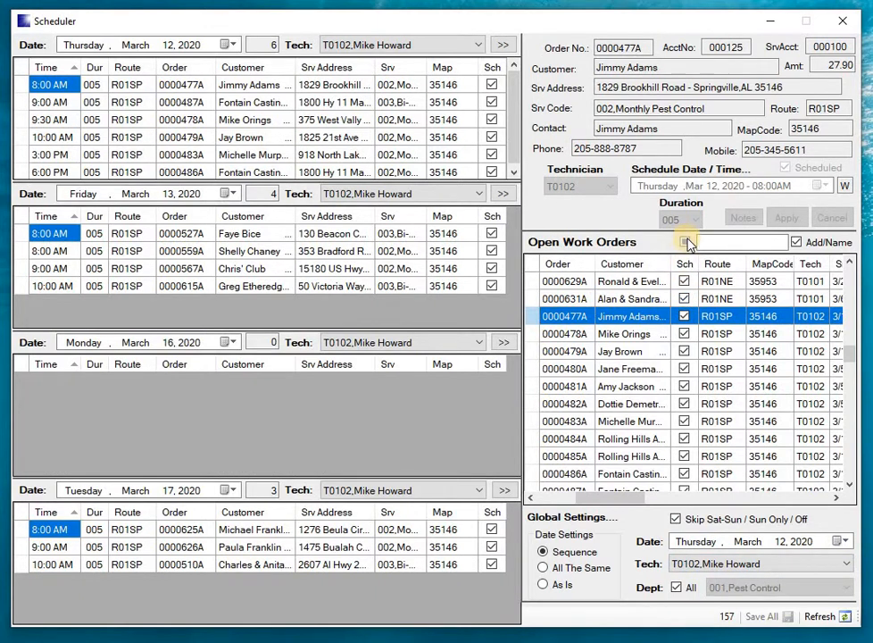
Step: Filter the open work orders to the unscheduled ones and review the details of T0102's orders
{"action": "left_click", "coordinate": [686, 242]}
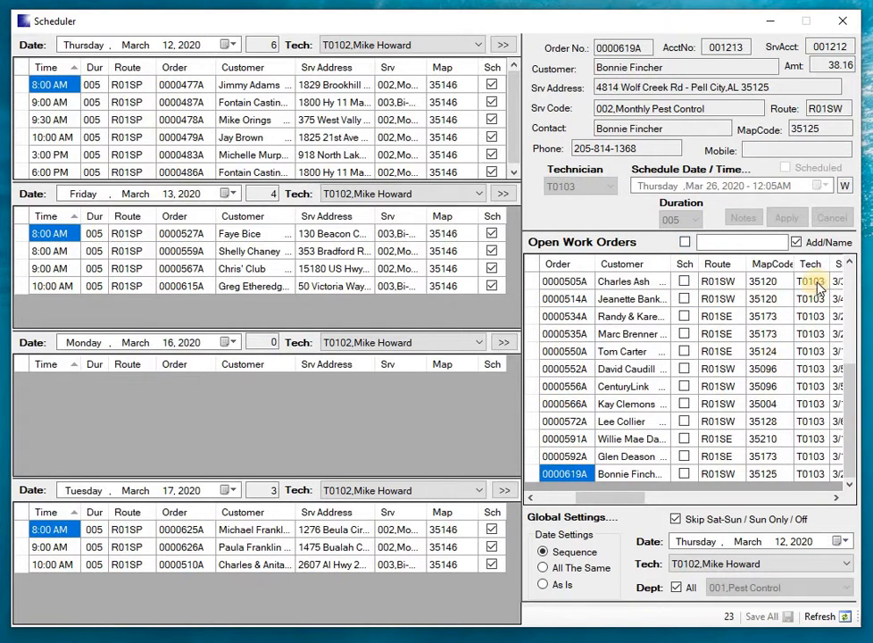
{"action": "scroll", "coordinate": [847, 331], "scroll_direction": "up", "scroll_amount": 3}
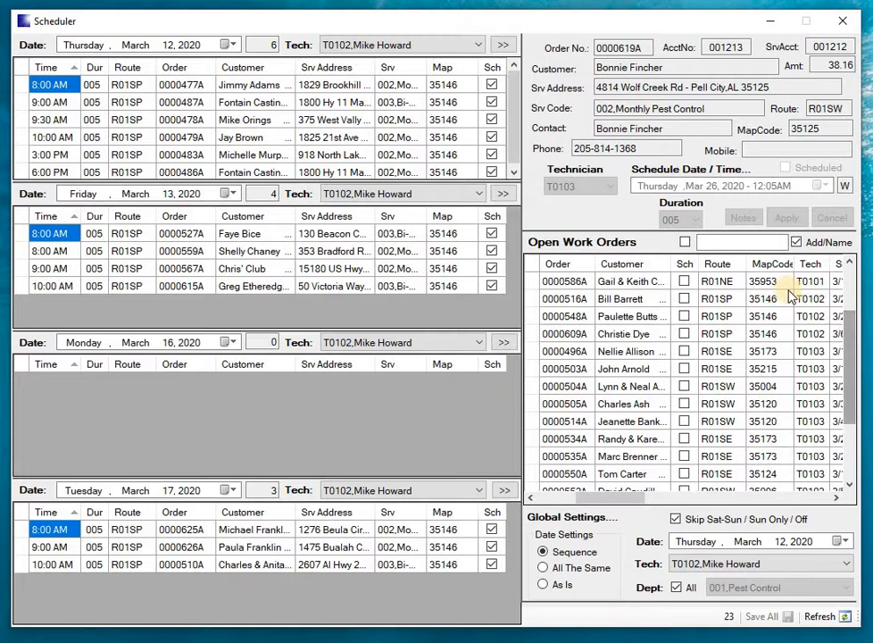
{"action": "left_click", "coordinate": [537, 303]}
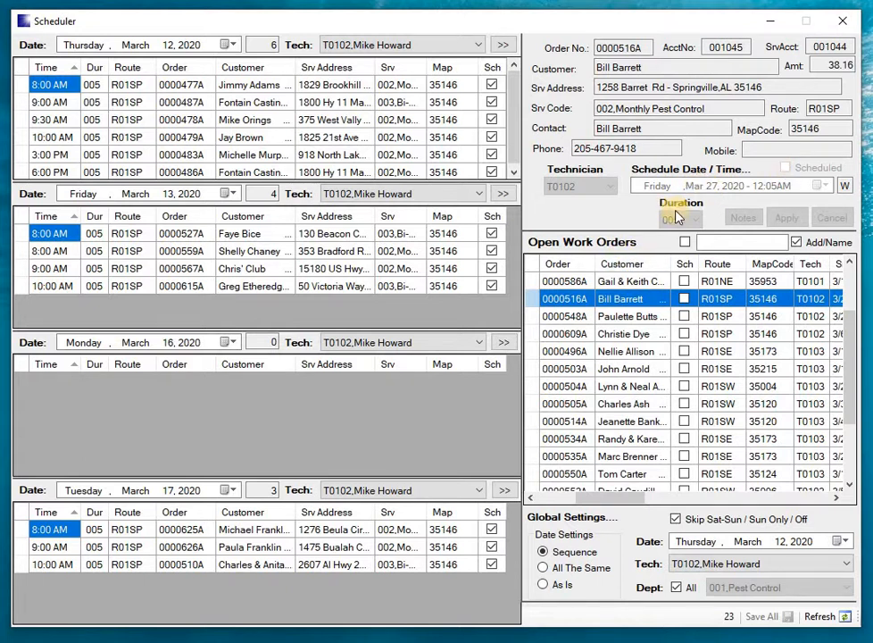
{"action": "left_click", "coordinate": [531, 317]}
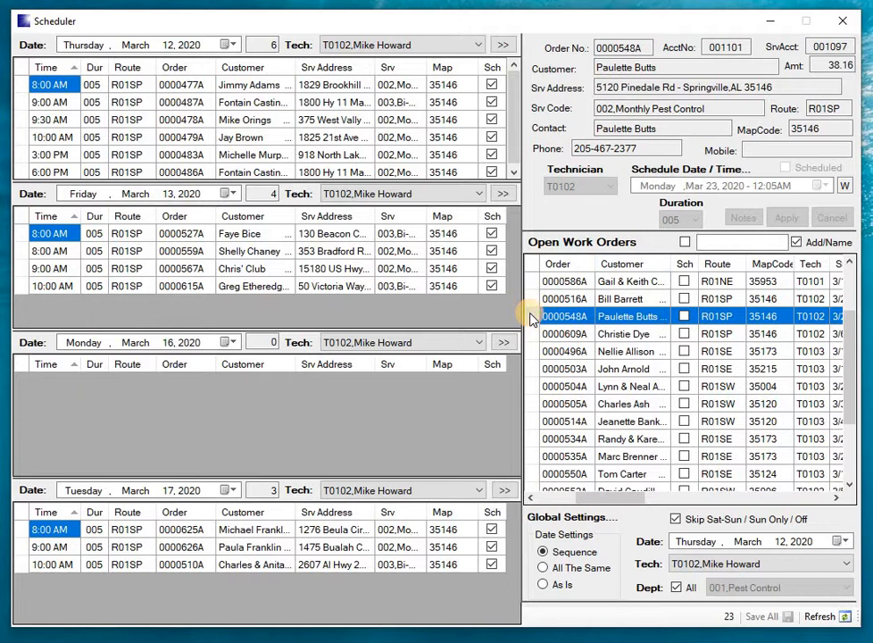
{"action": "key", "text": "Down"}
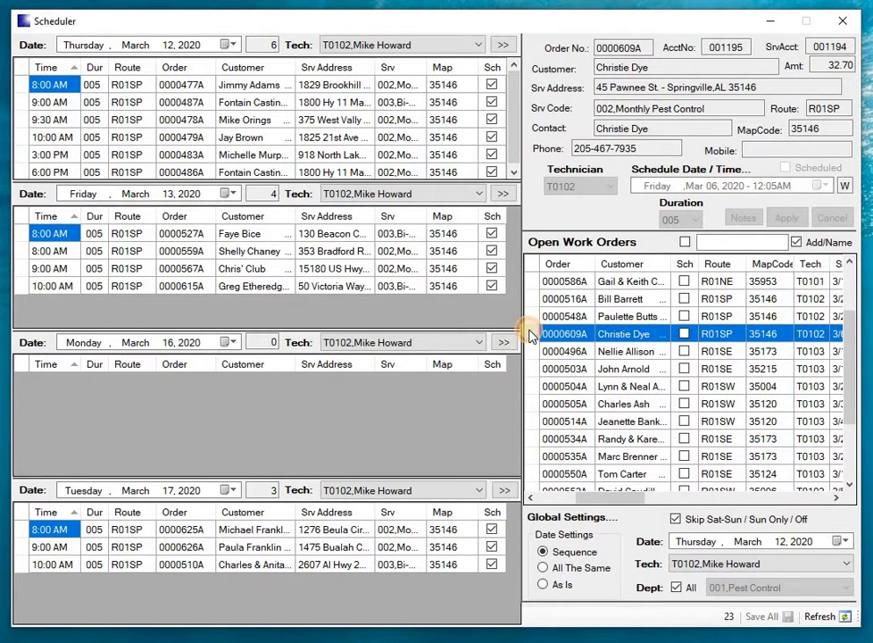
{"action": "double_click", "coordinate": [529, 334]}
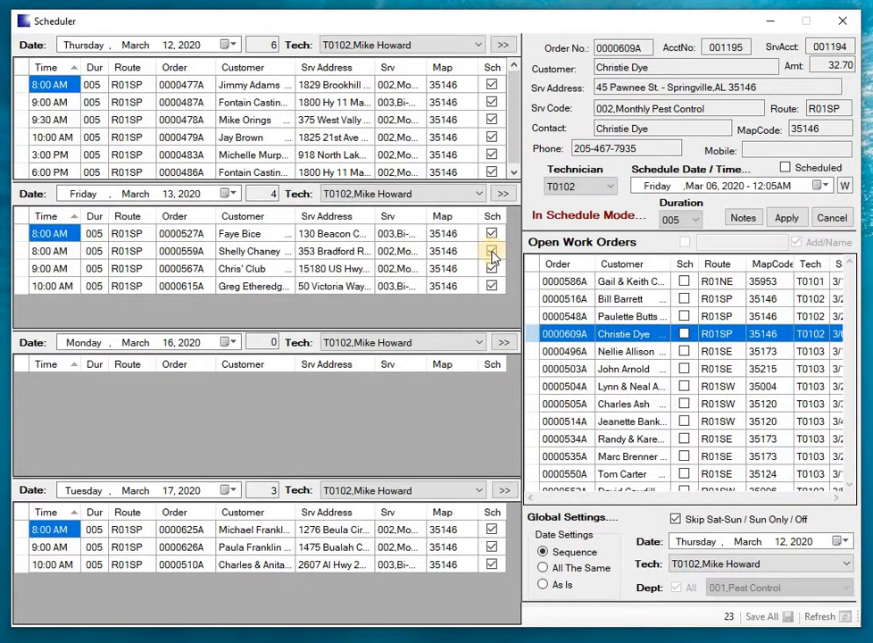
{"action": "left_click", "coordinate": [502, 196]}
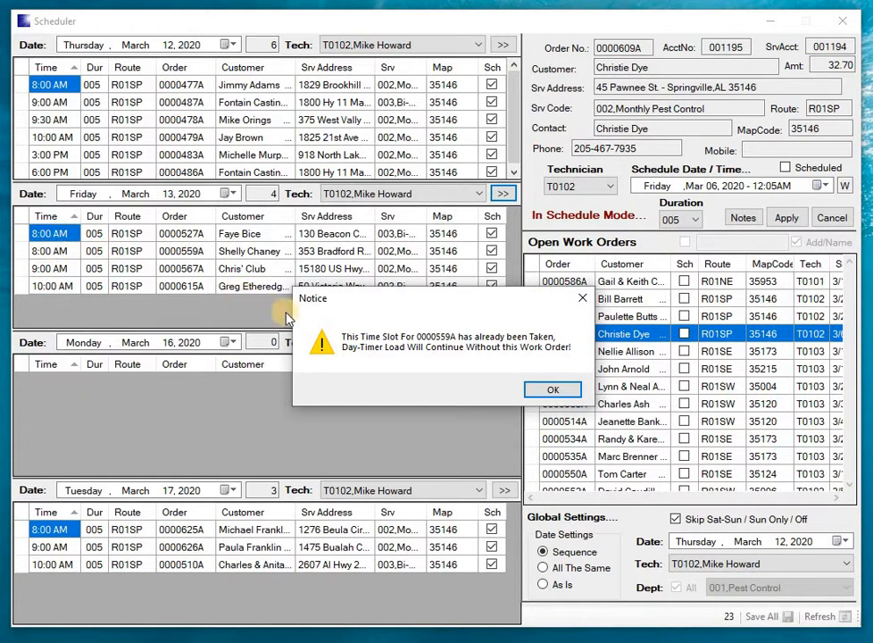
{"action": "left_click", "coordinate": [542, 394]}
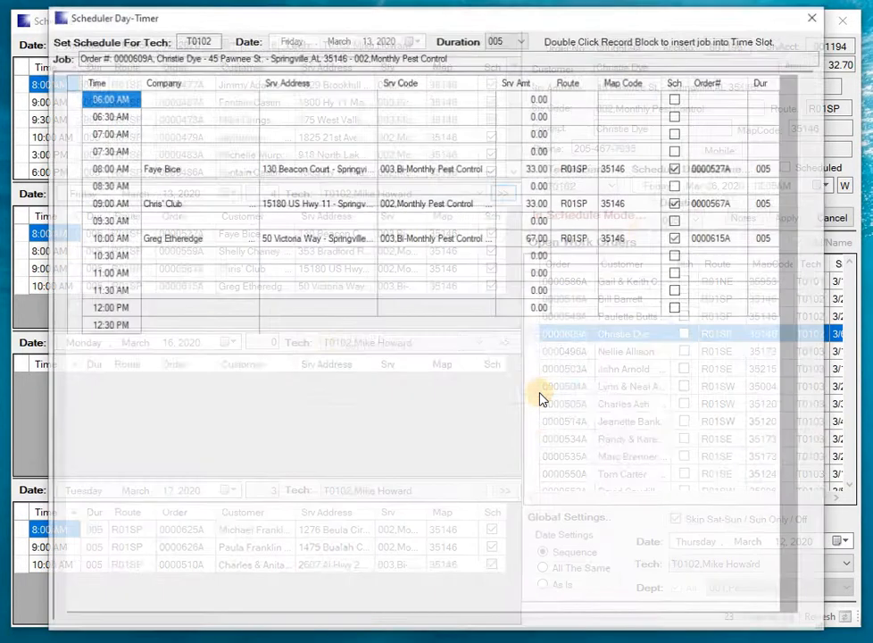
{"action": "left_click", "coordinate": [815, 18]}
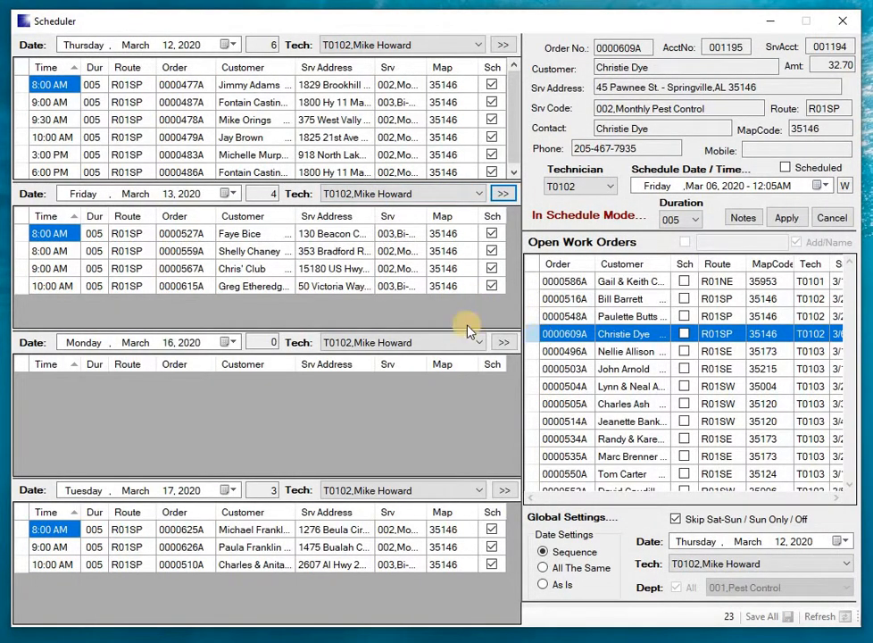
{"action": "left_click", "coordinate": [24, 253]}
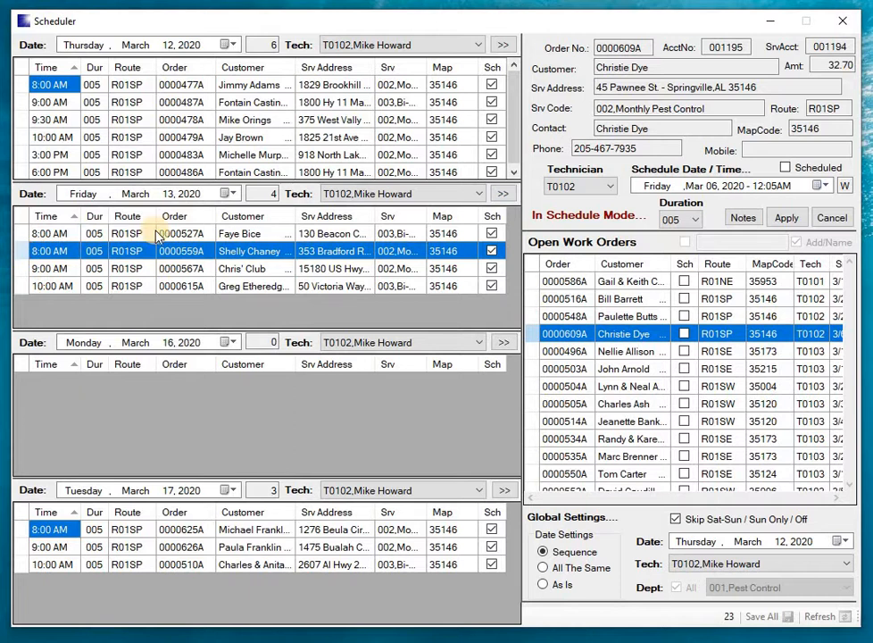
{"action": "left_click", "coordinate": [831, 219]}
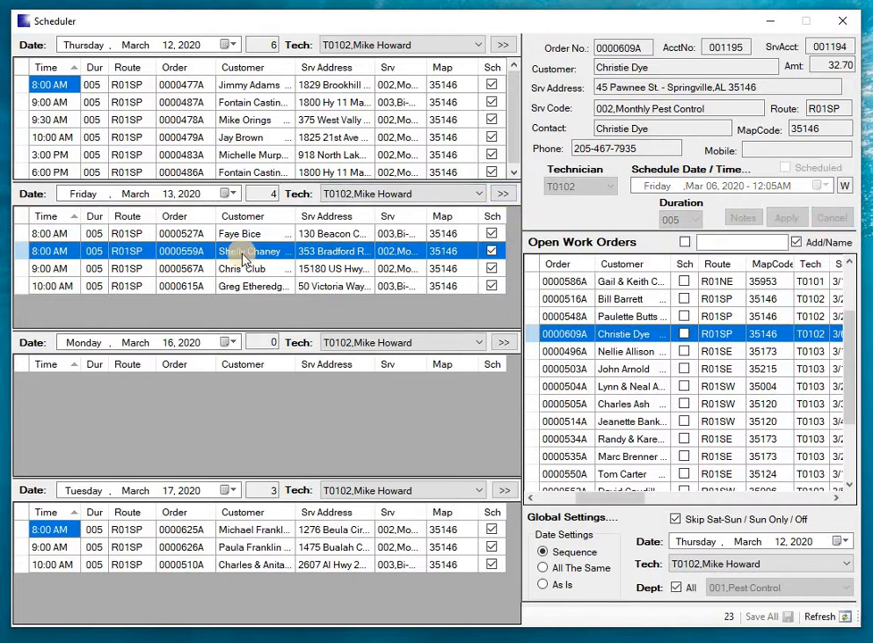
Step: Move T0102's second 8:00 AM work order on March 13, 2020 to the 8:30 AM slot and apply the change
{"action": "left_click", "coordinate": [24, 254]}
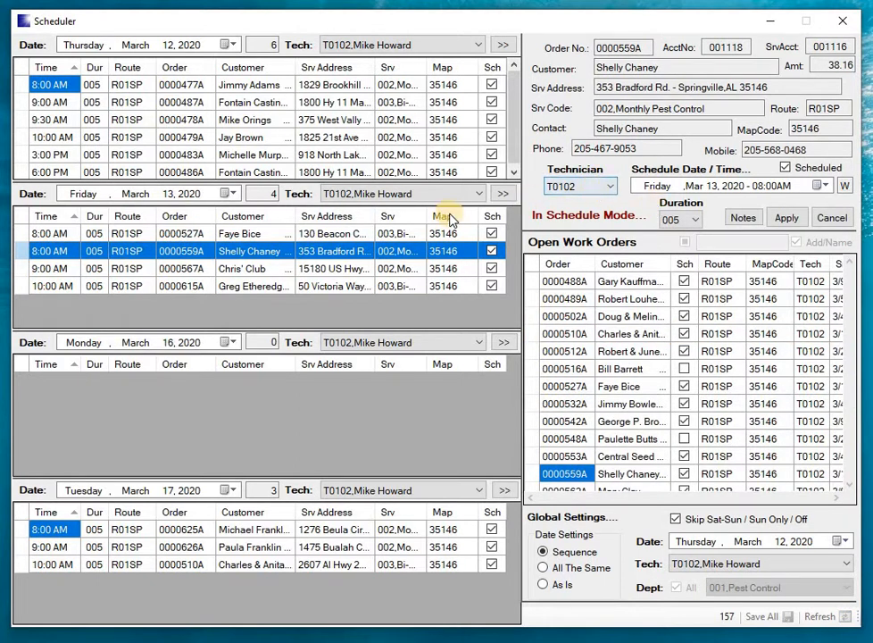
{"action": "left_click", "coordinate": [510, 192]}
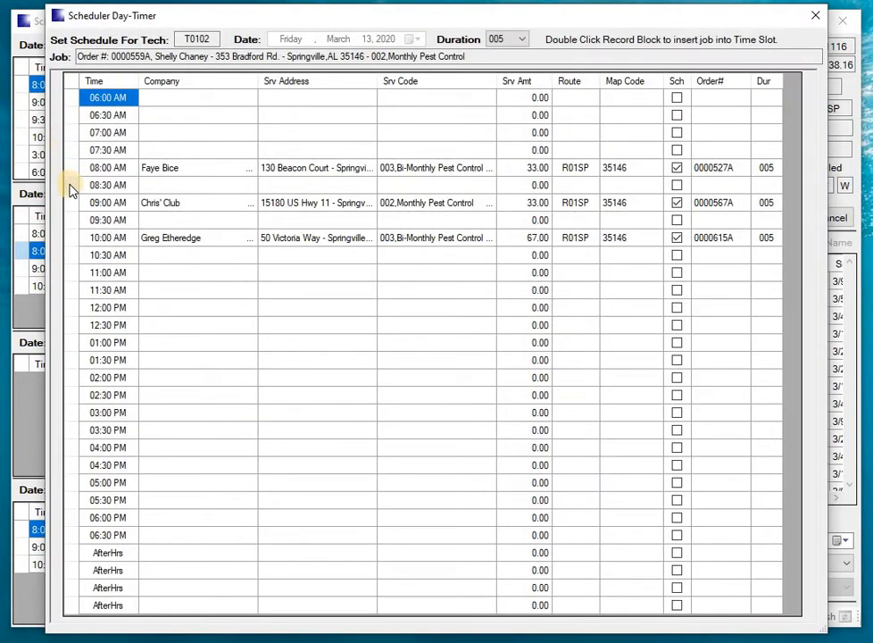
{"action": "double_click", "coordinate": [70, 185]}
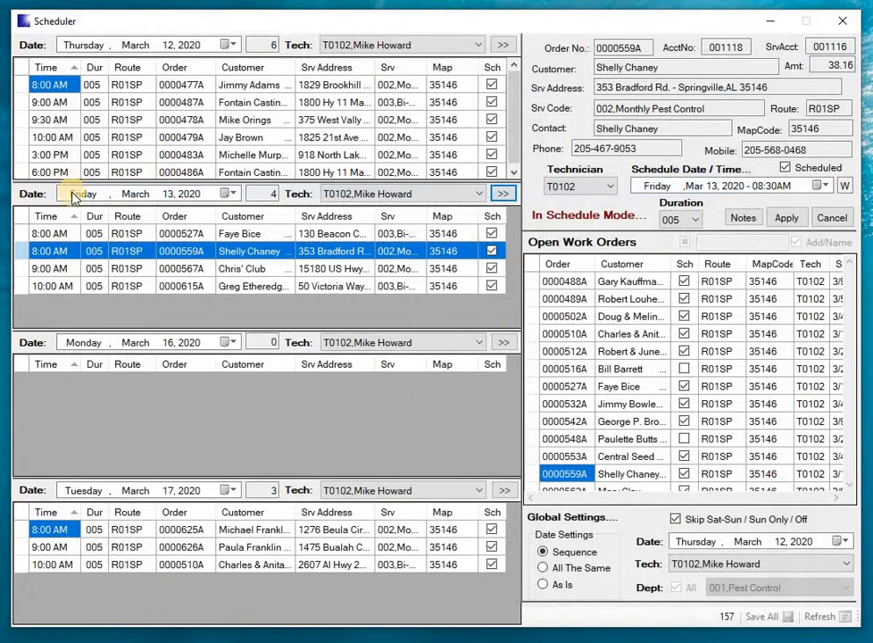
{"action": "left_click", "coordinate": [785, 218]}
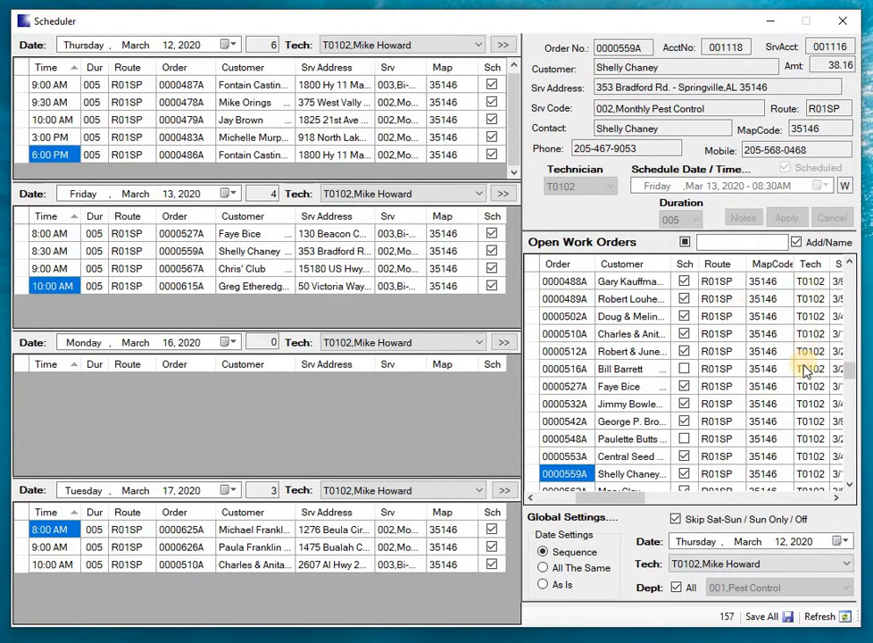
Step: Filter the open work orders to the unscheduled ones again and select T0102's third order in the list
{"action": "left_click", "coordinate": [805, 369]}
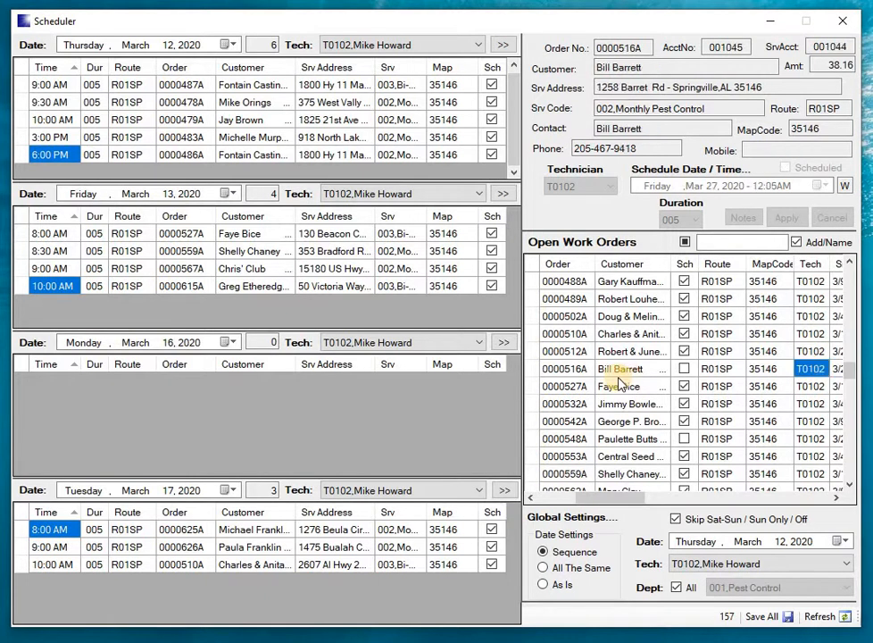
{"action": "left_click", "coordinate": [536, 370]}
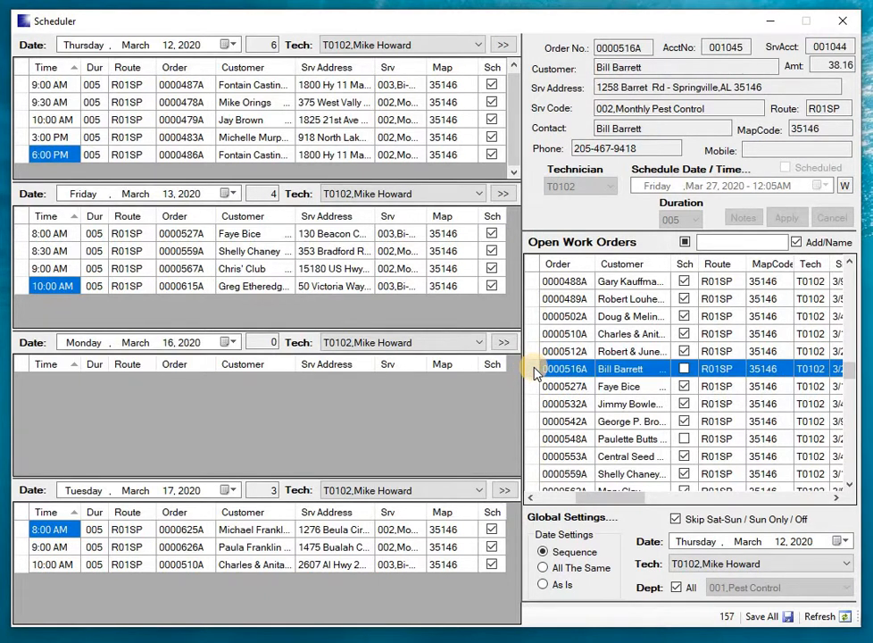
{"action": "left_click", "coordinate": [685, 242]}
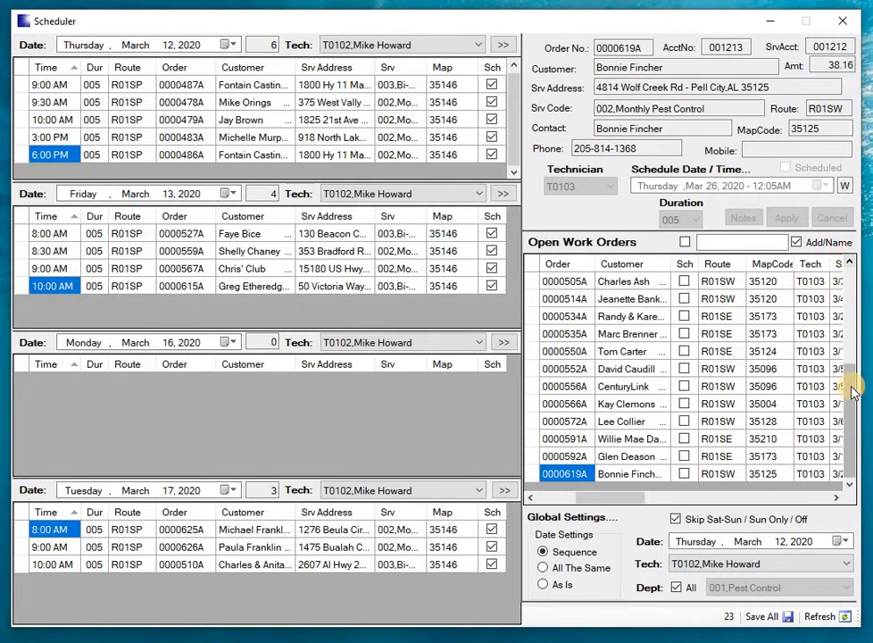
{"action": "scroll", "coordinate": [844, 326], "scroll_direction": "up", "scroll_amount": 3}
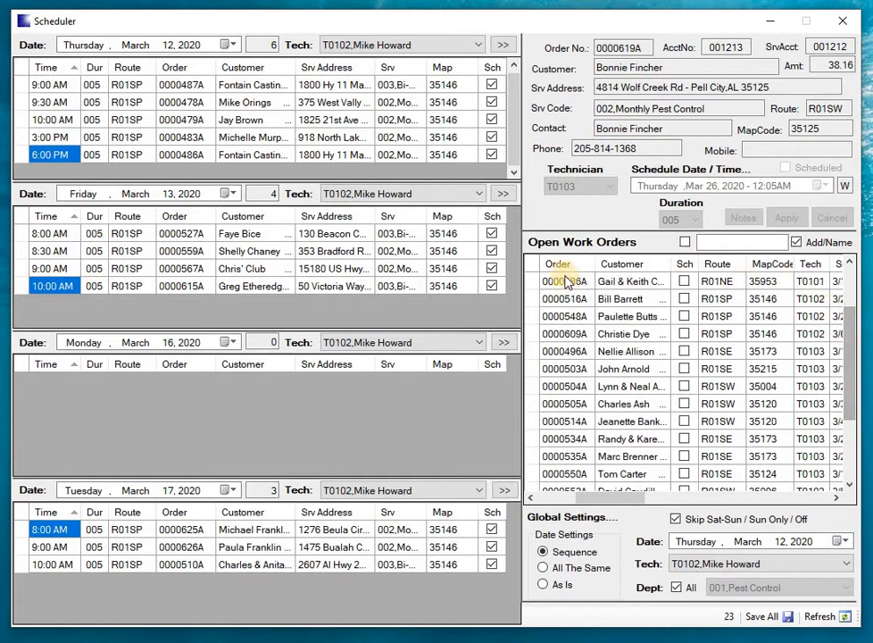
{"action": "left_click", "coordinate": [533, 301]}
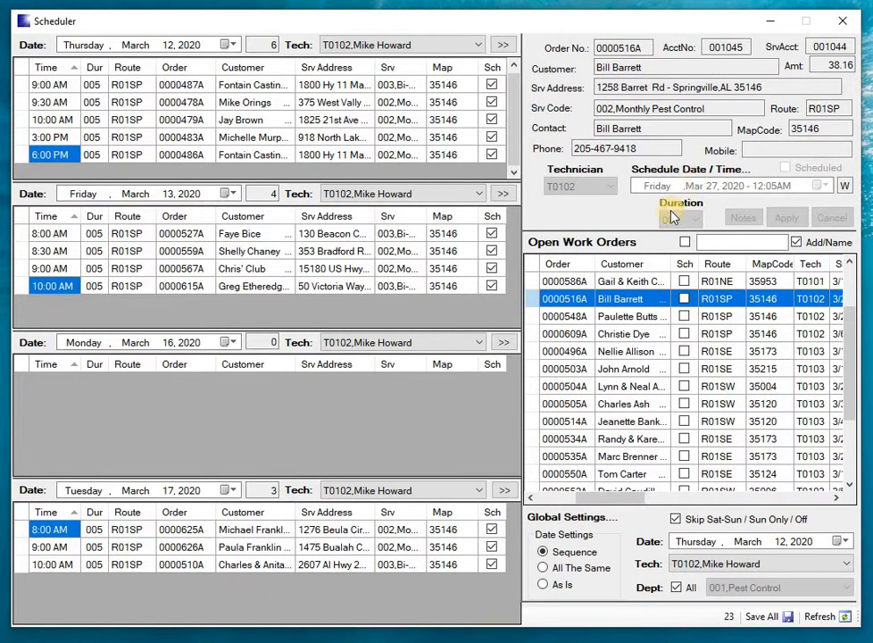
{"action": "key", "text": "Down"}
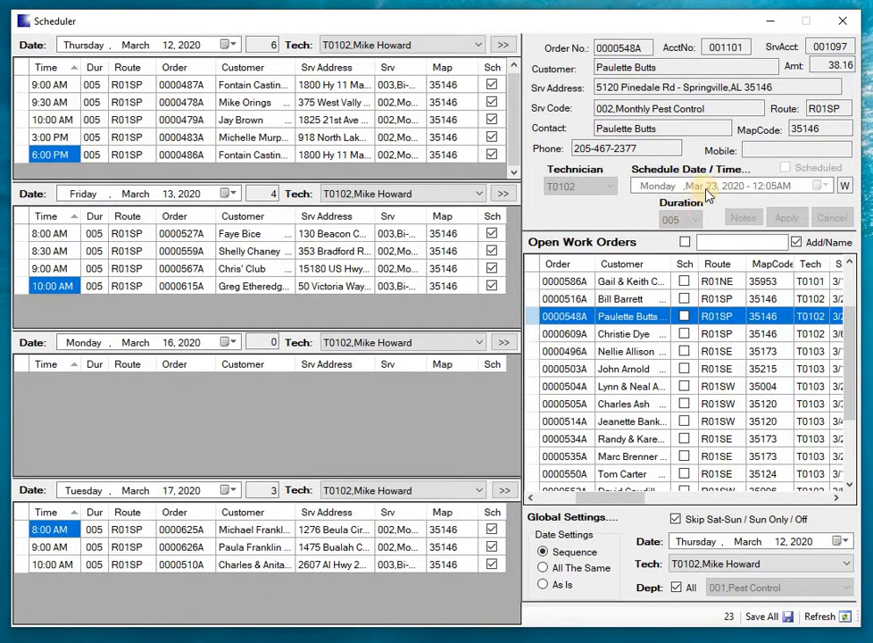
{"action": "key", "text": "Down"}
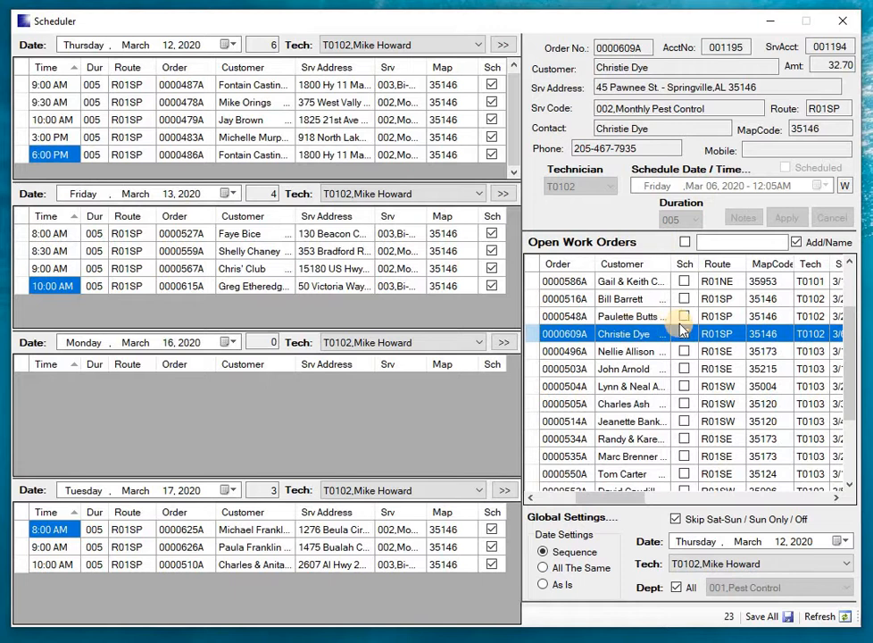
Step: Schedule the selected order in T0102's 11:00 AM slot on March 13, 2020, and save all changed records to the live database
{"action": "left_click", "coordinate": [531, 336]}
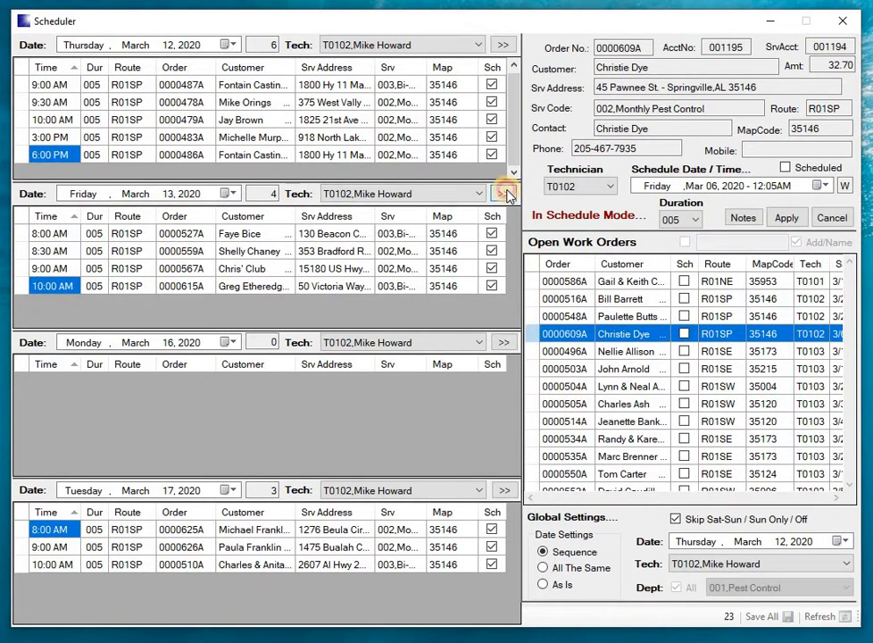
{"action": "left_click", "coordinate": [506, 194]}
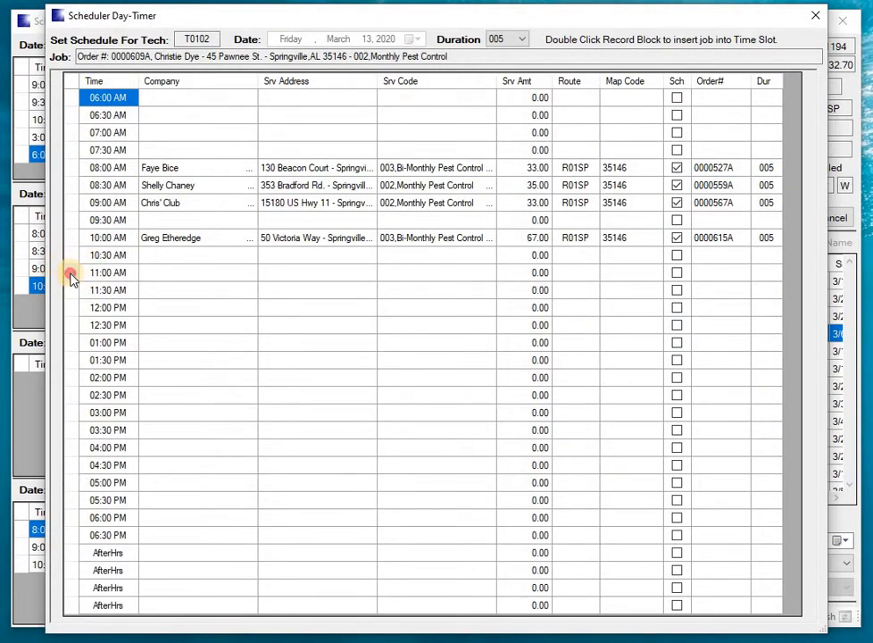
{"action": "double_click", "coordinate": [71, 278]}
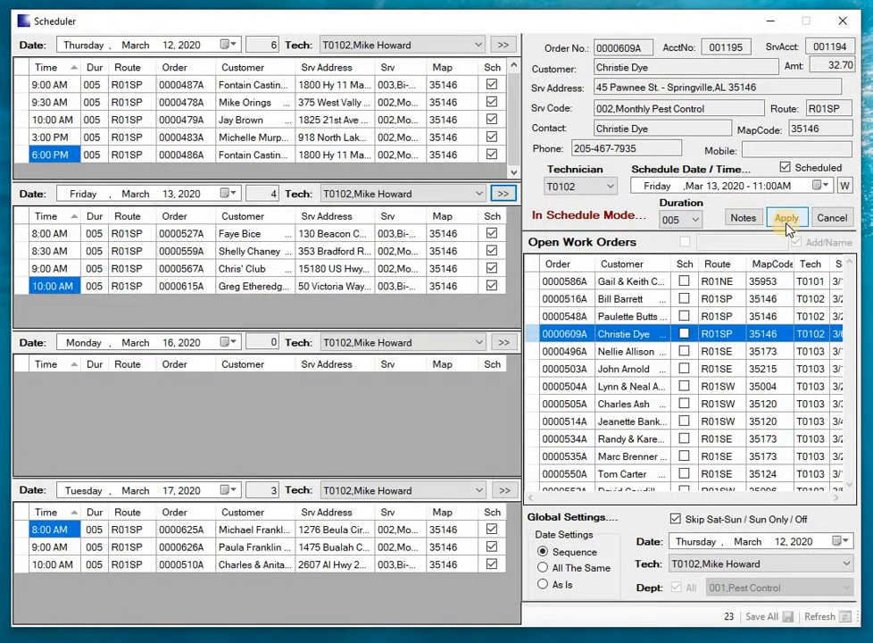
{"action": "left_click", "coordinate": [787, 218]}
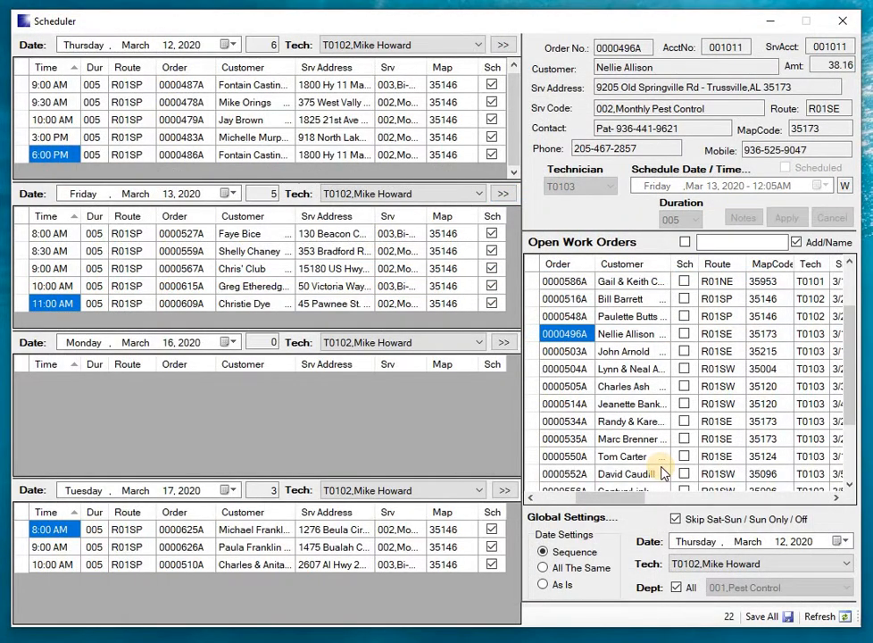
{"action": "left_click", "coordinate": [760, 616]}
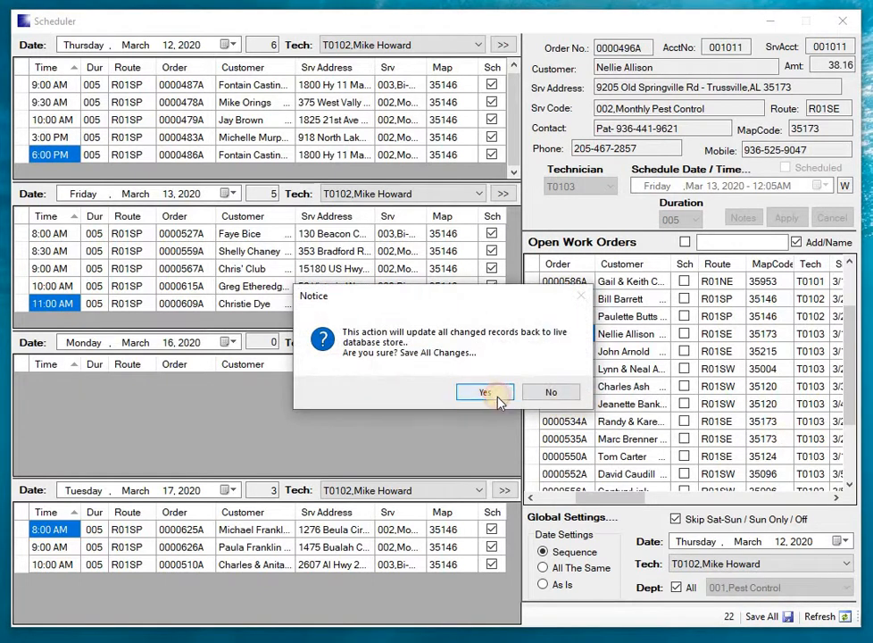
{"action": "left_click", "coordinate": [497, 396]}
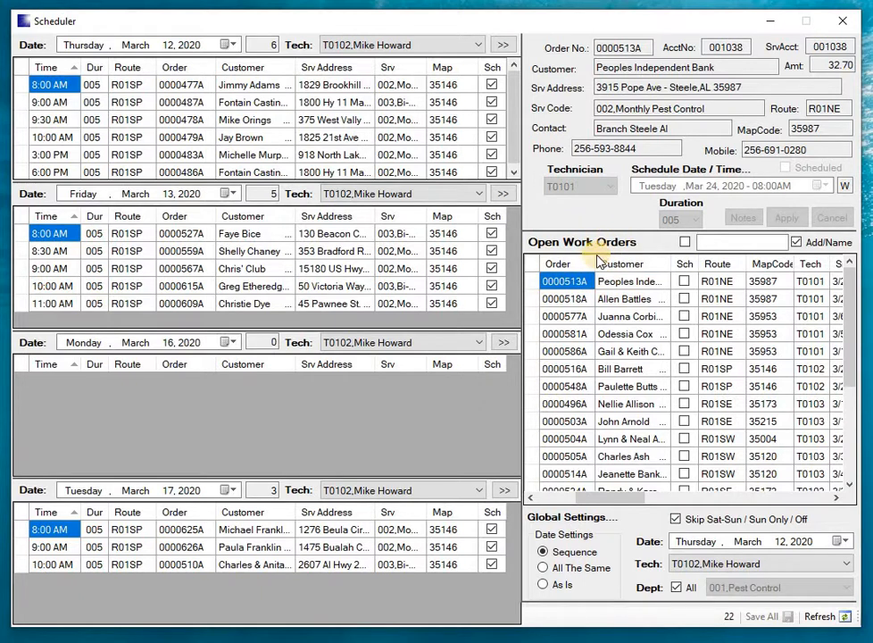
{"action": "left_click_drag", "start_coordinate": [602, 341], "coordinate": [571, 375]}
{"action": "left_click", "coordinate": [706, 241]}
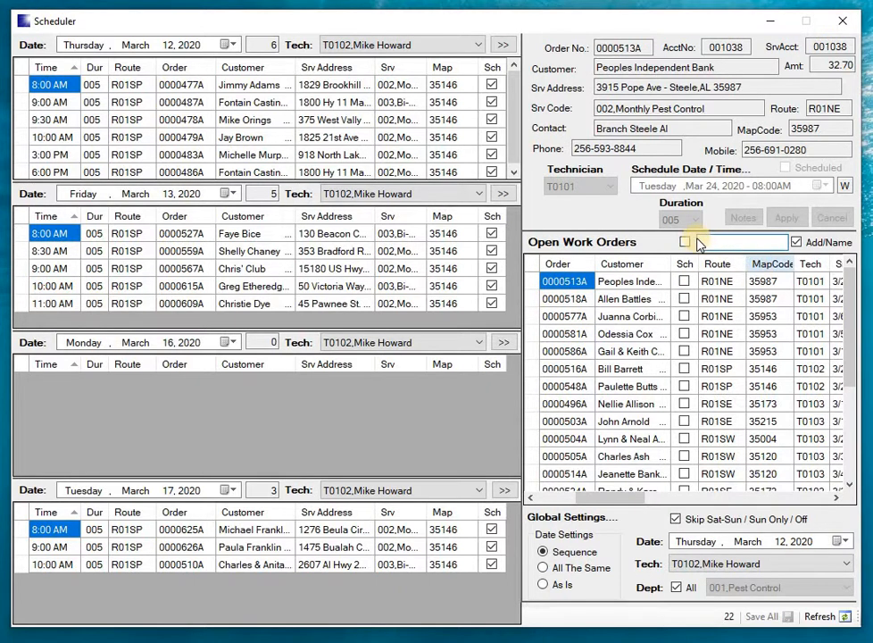
{"action": "left_click", "coordinate": [796, 243]}
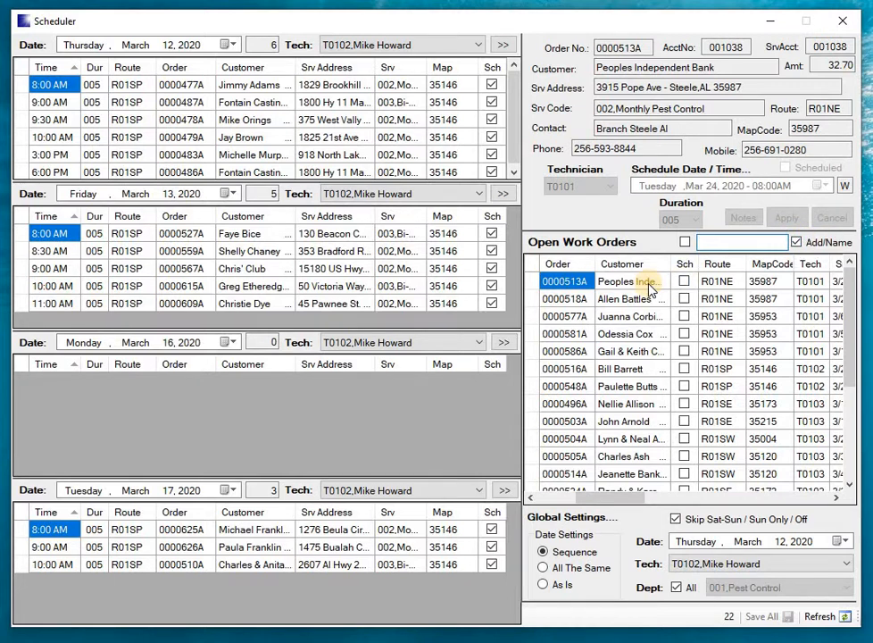
Step: Examine the remaining columns of the first open work order, from Route through Srv Date to Type
{"action": "left_click", "coordinate": [729, 284]}
{"action": "key", "text": "Right"}
{"action": "key", "text": "Right"}
{"action": "key", "text": "Right"}
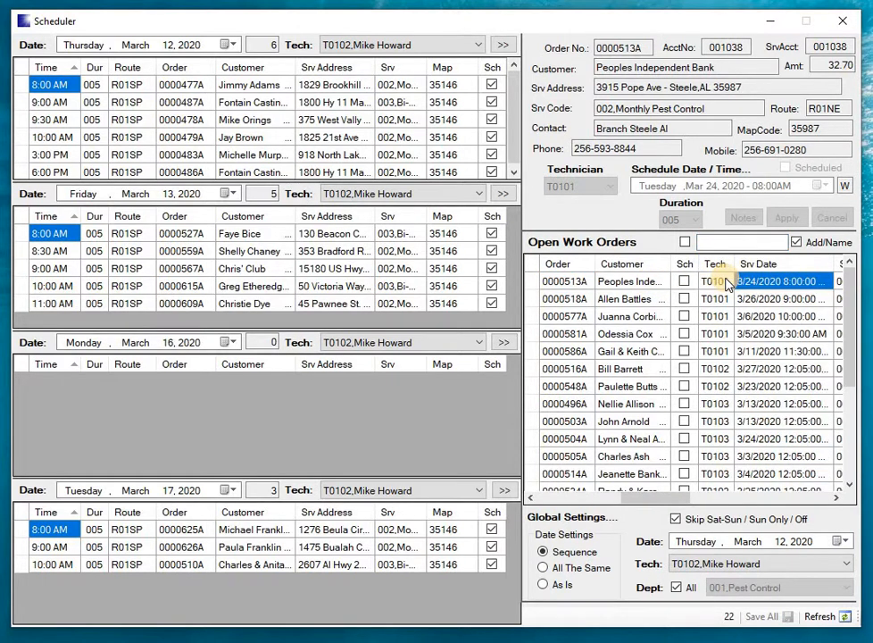
{"action": "key", "text": "Right"}
{"action": "key", "text": "Right"}
{"action": "key", "text": "Right"}
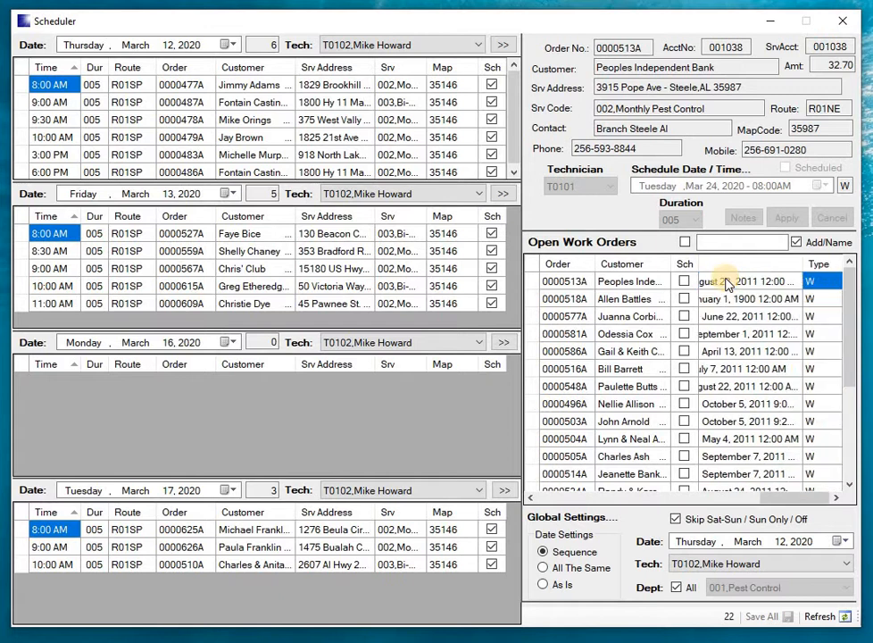
Step: Return to the first columns of the open work orders and filter the list by address or name containing "43"
{"action": "key", "text": "Left"}
{"action": "key", "text": "Left"}
{"action": "key", "text": "Left"}
{"action": "key", "text": "Left"}
{"action": "key", "text": "Left"}
{"action": "key", "text": "Left"}
{"action": "key", "text": "Left"}
{"action": "key", "text": "Left"}
{"action": "key", "text": "Left"}
{"action": "key", "text": "Left"}
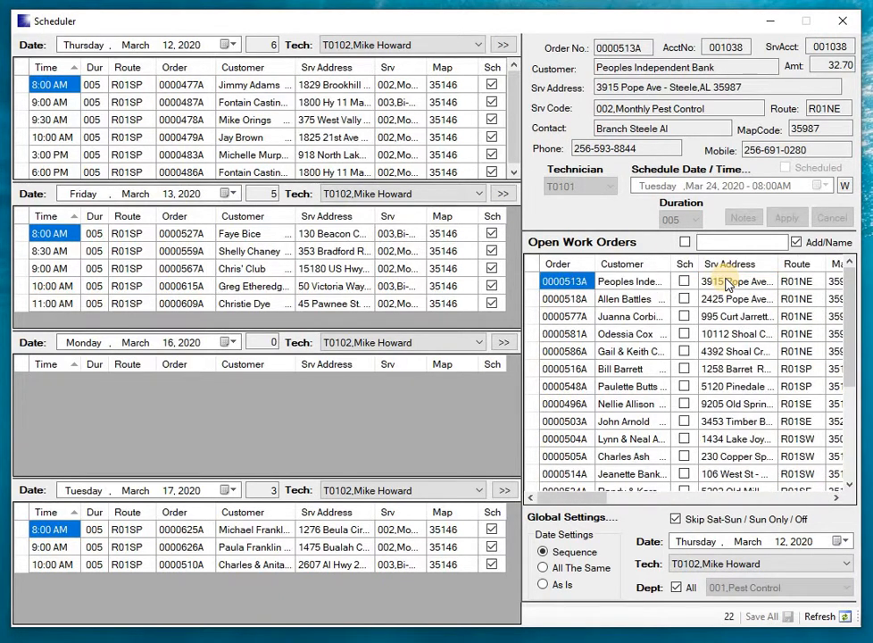
{"action": "key", "text": "Right"}
{"action": "key", "text": "Right"}
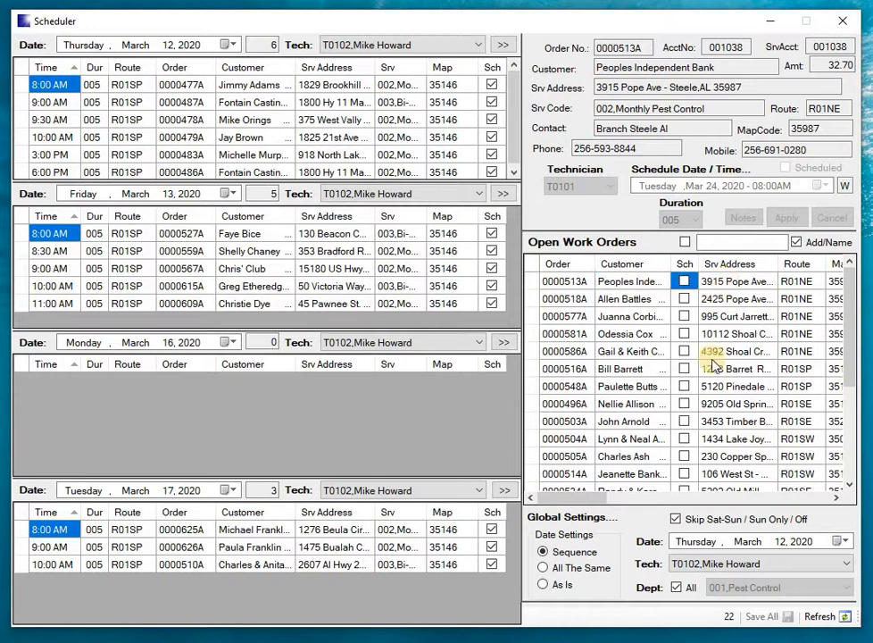
{"action": "left_click", "coordinate": [718, 238]}
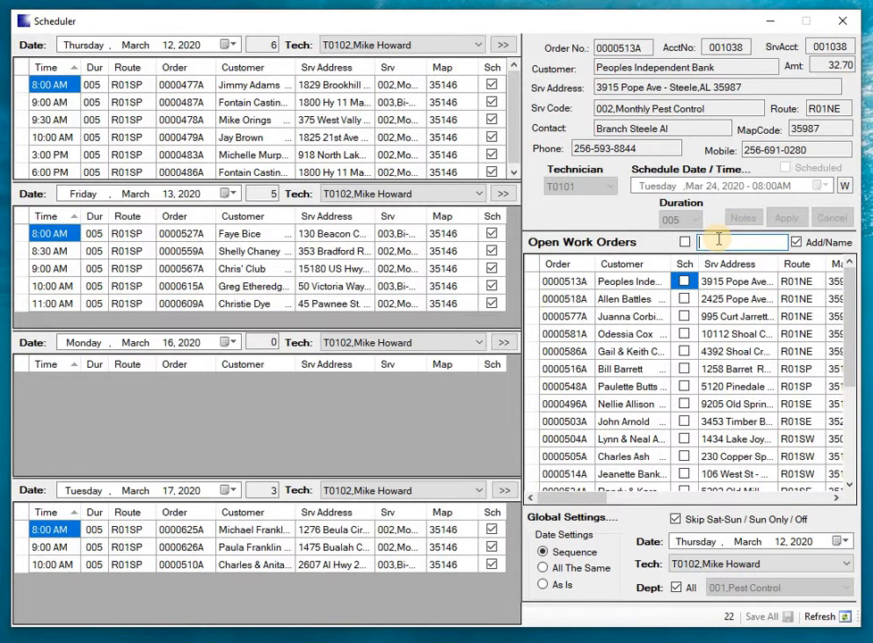
{"action": "type", "text": "43"}
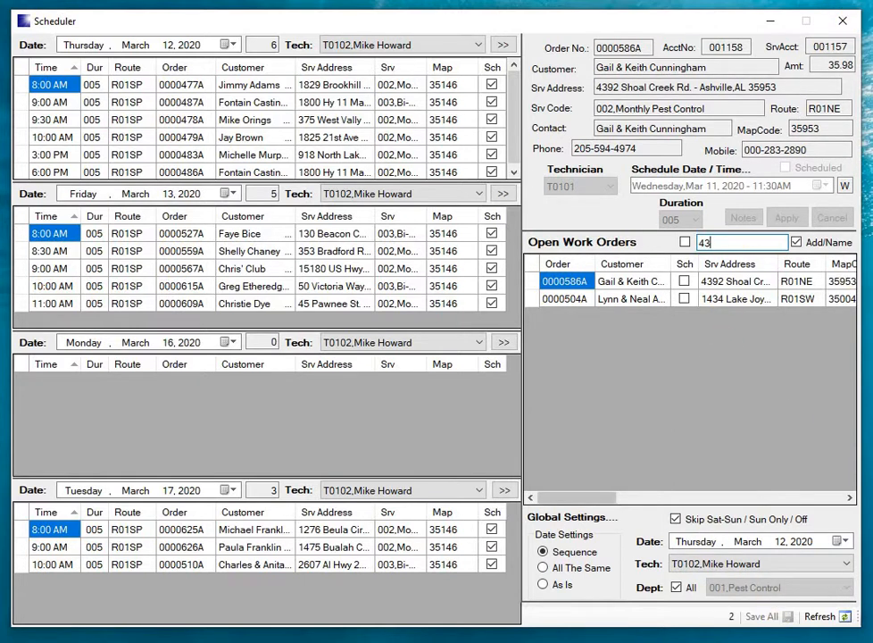
Step: Close the Scheduler, open Order Entry, and start a new work order
{"action": "left_click", "coordinate": [845, 24]}
{"action": "left_click", "coordinate": [317, 154]}
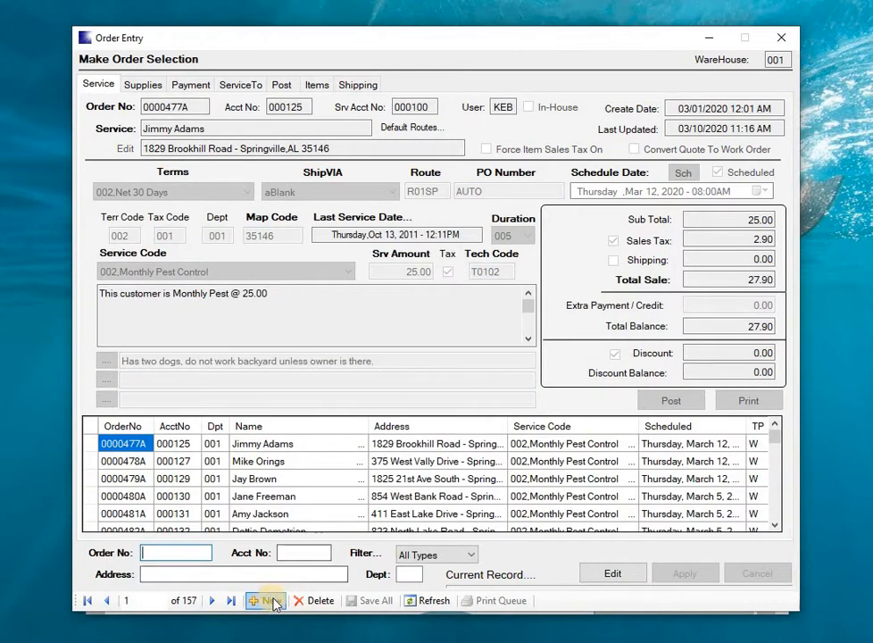
{"action": "left_click", "coordinate": [270, 604]}
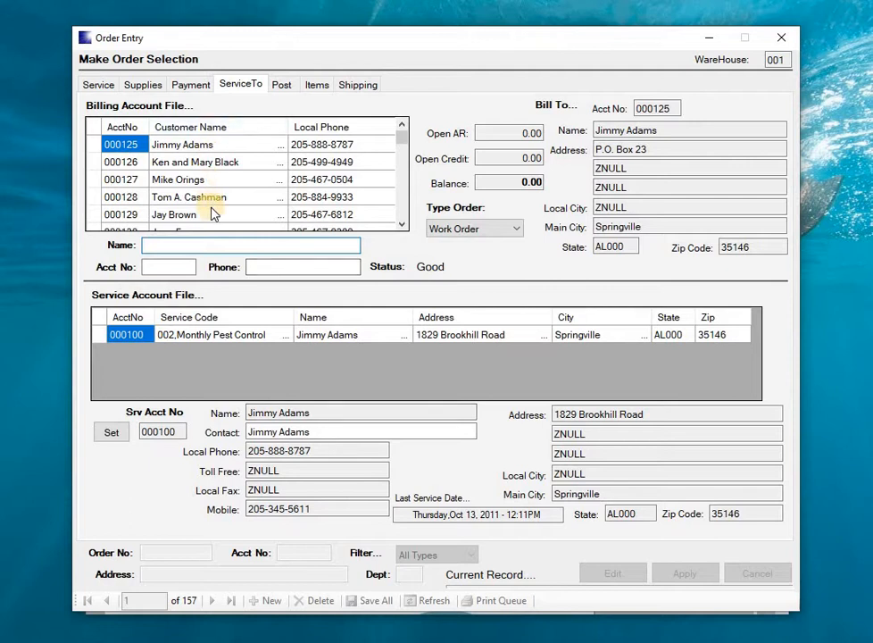
Step: Find billing accounts whose name starts with "DO", select the first one with its service account, and set it on the new work order
{"action": "left_click", "coordinate": [402, 229]}
{"action": "left_click", "coordinate": [403, 229]}
{"action": "left_click", "coordinate": [403, 229]}
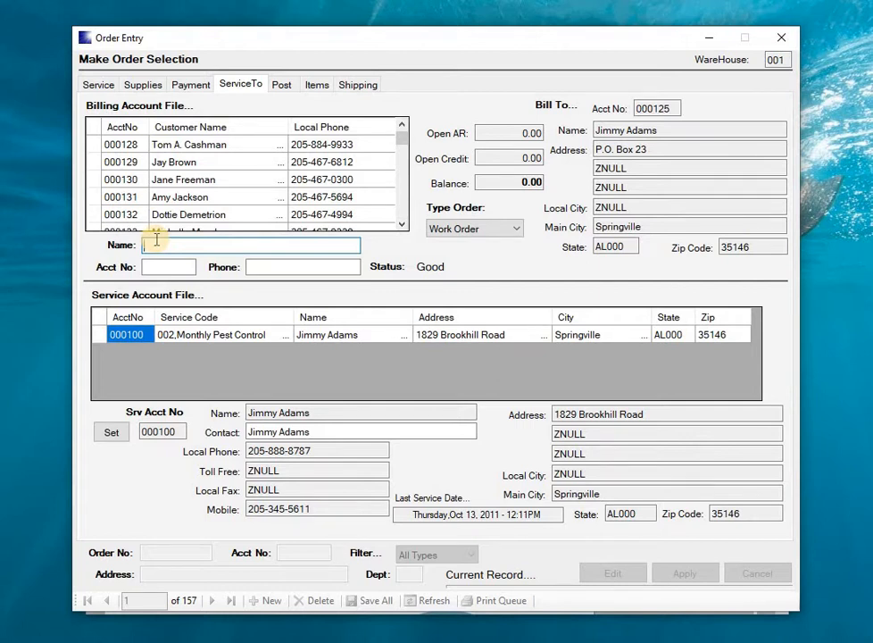
{"action": "type", "text": "Do"}
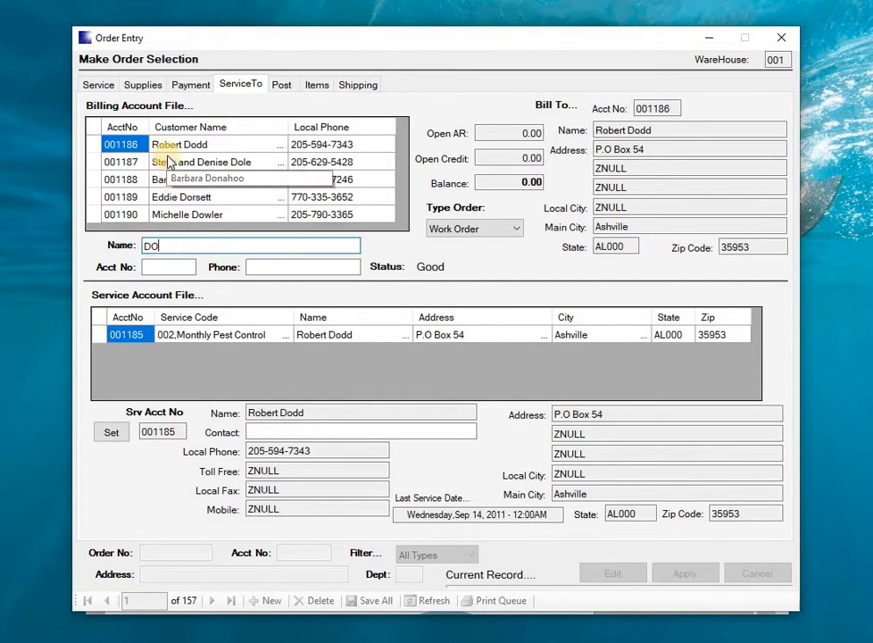
{"action": "left_click", "coordinate": [95, 147]}
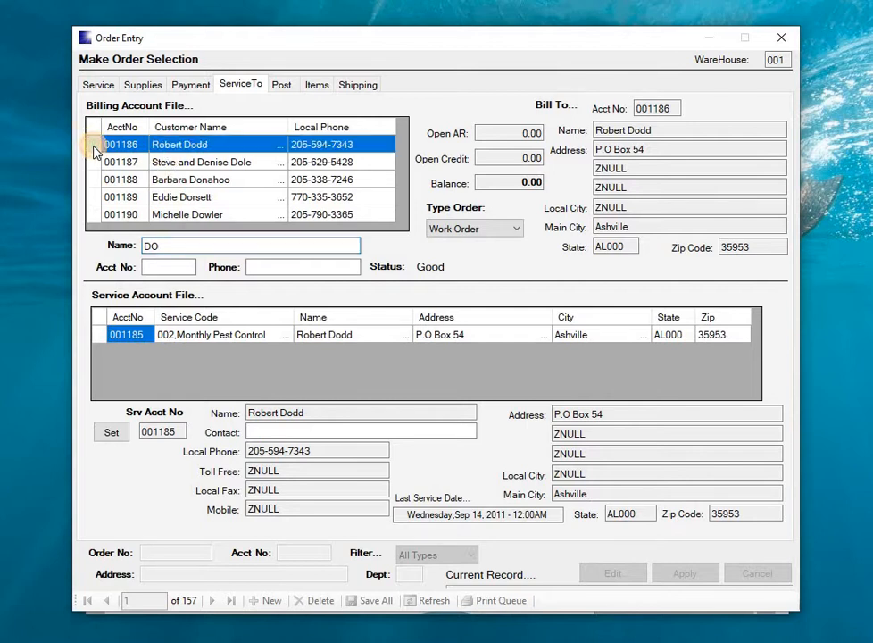
{"action": "left_click", "coordinate": [98, 334]}
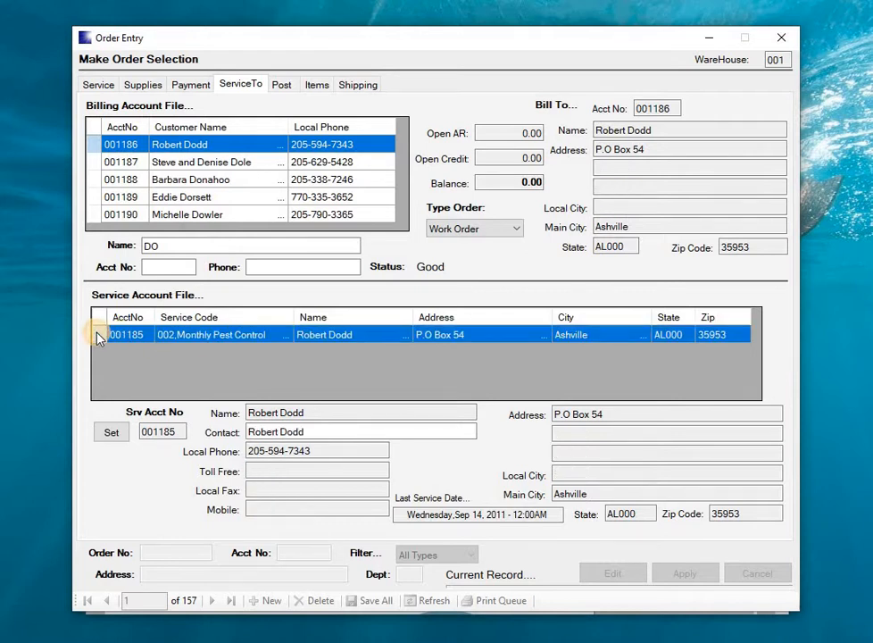
{"action": "left_click", "coordinate": [113, 433]}
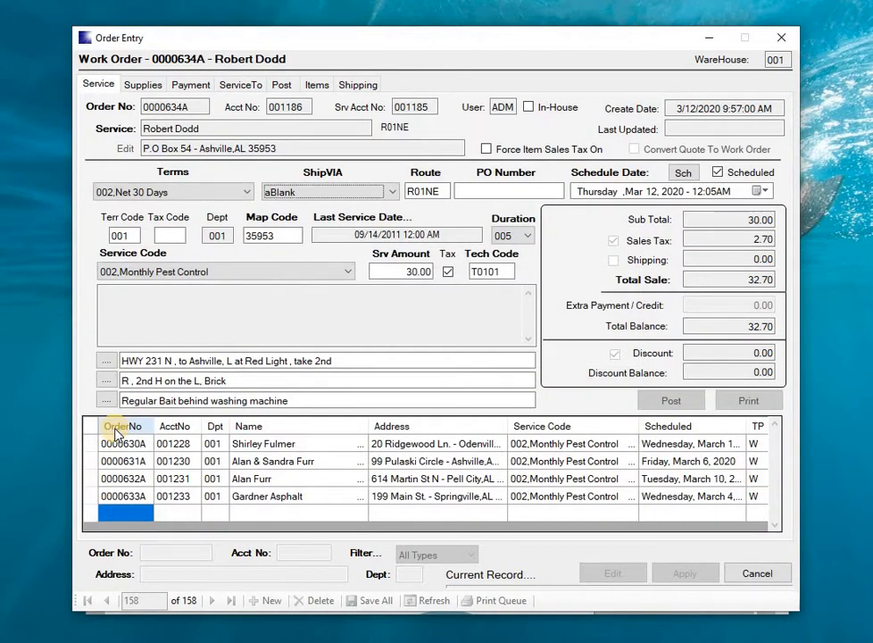
{"action": "key", "text": "Tab"}
{"action": "key", "text": "Tab"}
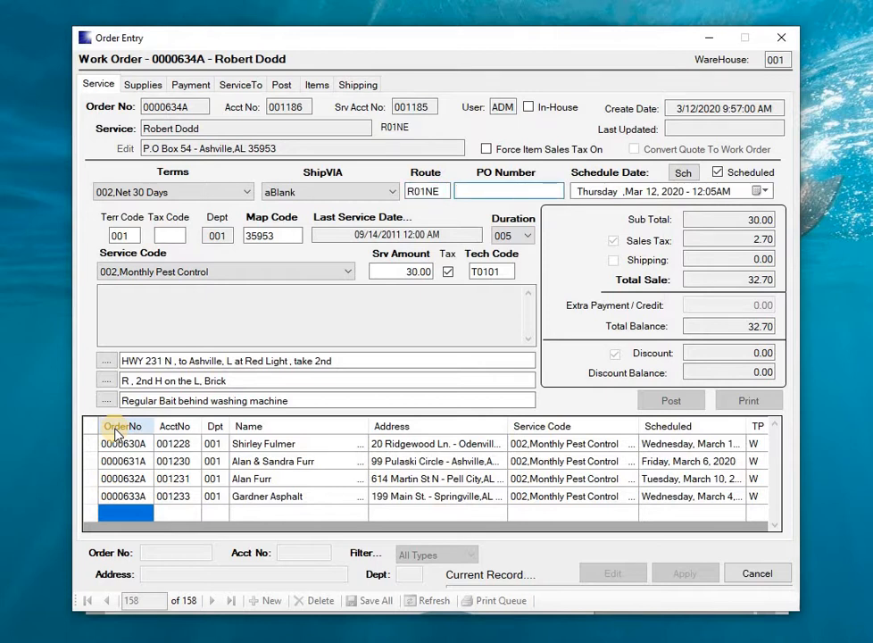
{"action": "key", "text": "Tab"}
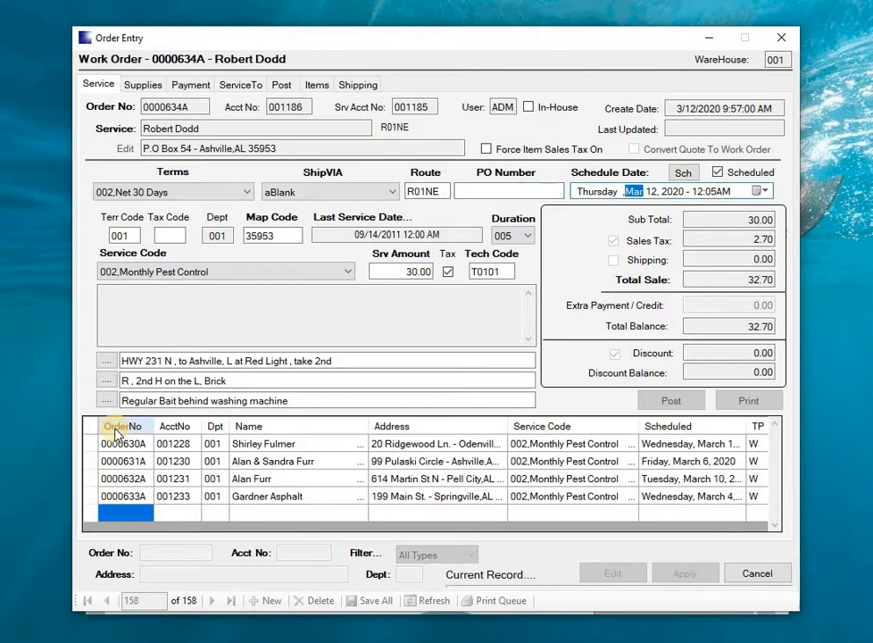
{"action": "left_click", "coordinate": [684, 173]}
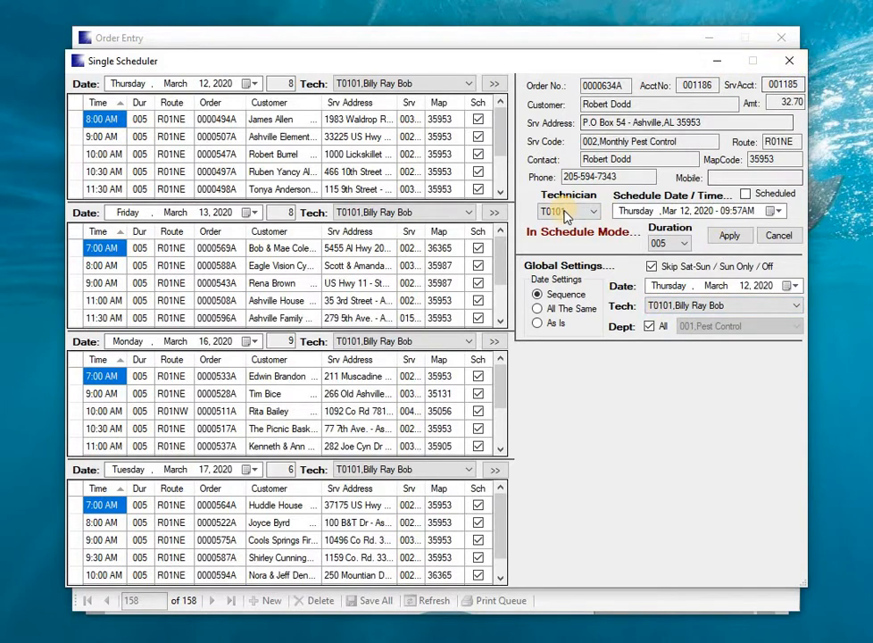
{"action": "left_click", "coordinate": [791, 62]}
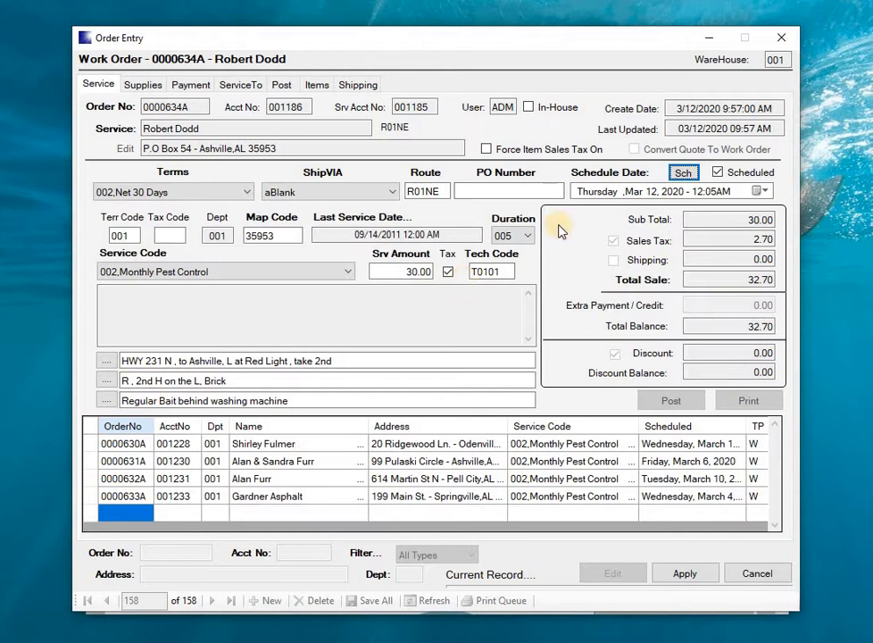
Step: Open the Single Scheduler for the new work order, switch the global technician to T0102, and return it to T0101
{"action": "left_click", "coordinate": [685, 172]}
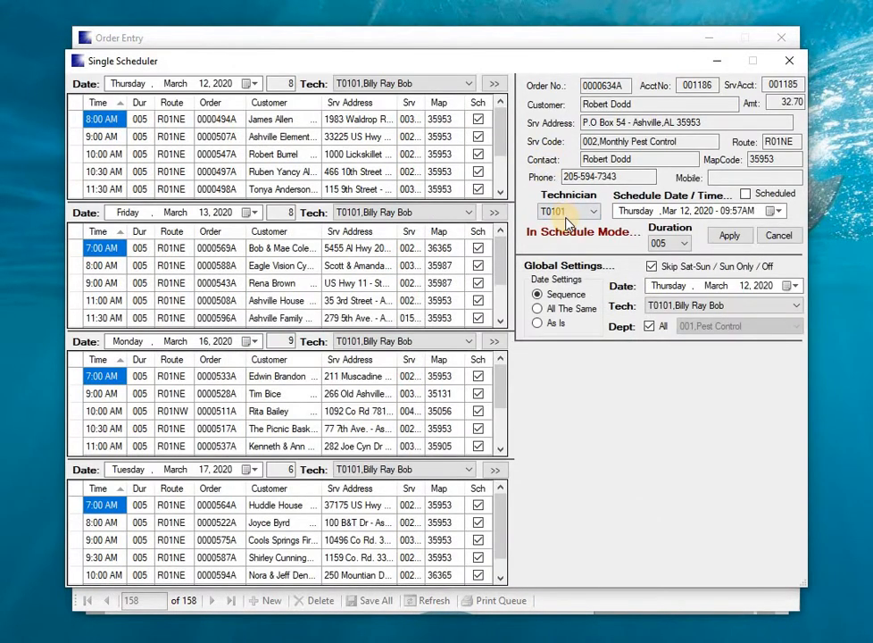
{"action": "left_click", "coordinate": [672, 306]}
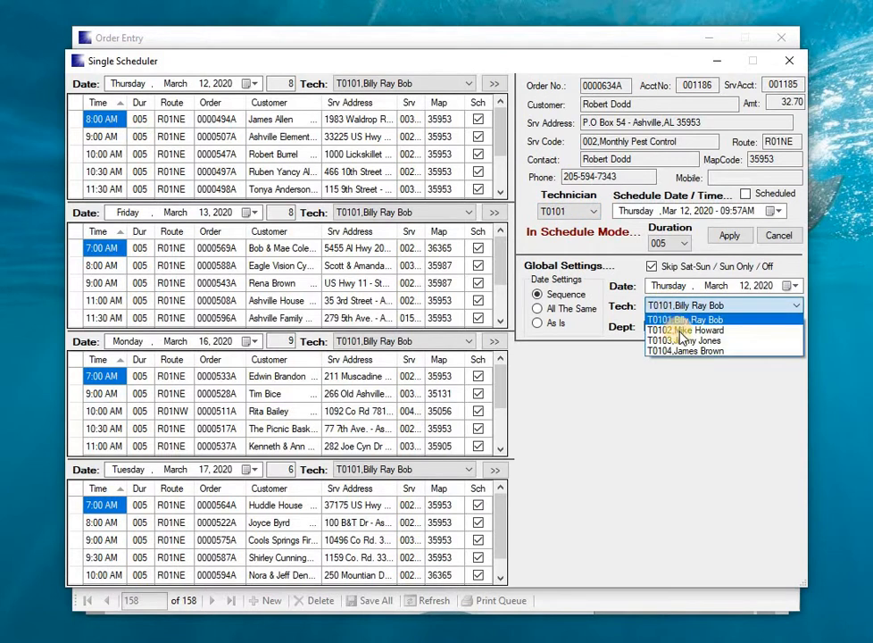
{"action": "left_click", "coordinate": [681, 331]}
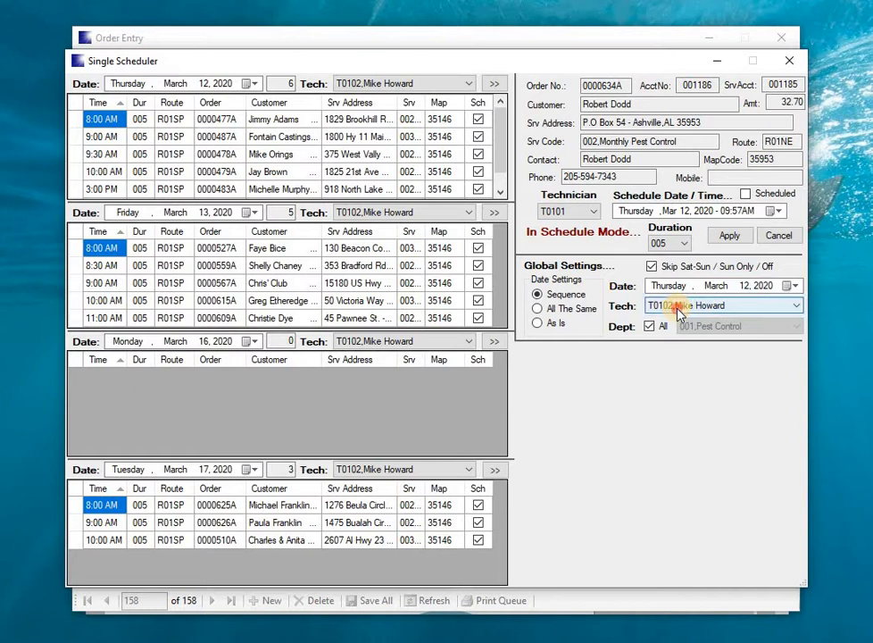
{"action": "left_click", "coordinate": [678, 309]}
{"action": "left_click", "coordinate": [686, 320]}
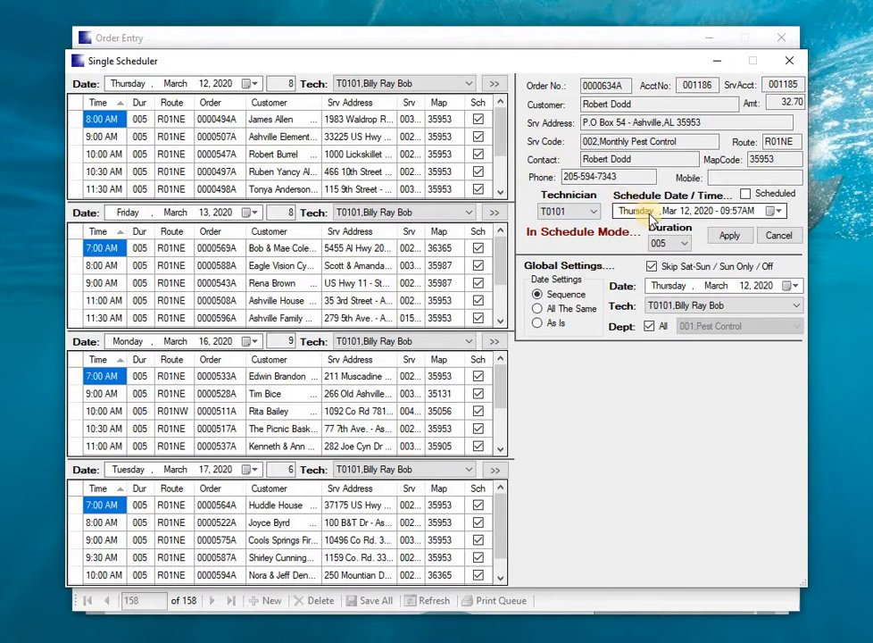
Step: Examine T0101's remaining jobs on March 12 and 13, 2020, and the job counts for the displayed dates
{"action": "left_click", "coordinate": [480, 172]}
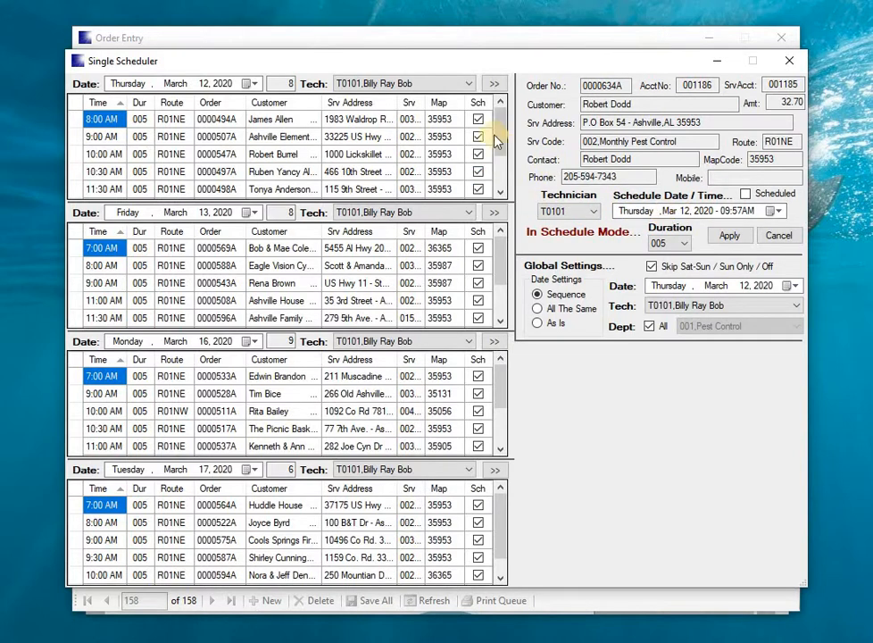
{"action": "left_click", "coordinate": [503, 194]}
{"action": "left_click", "coordinate": [502, 192]}
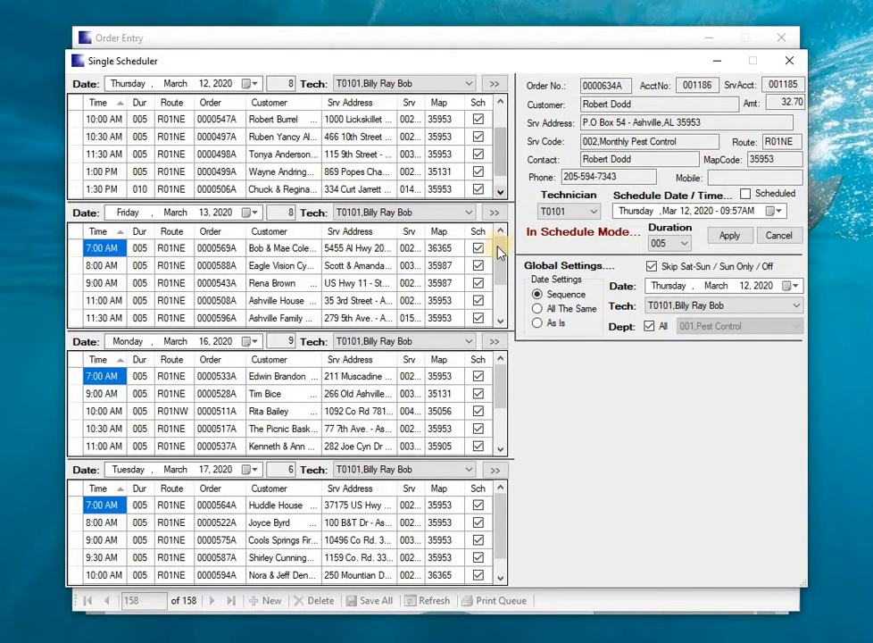
{"action": "left_click", "coordinate": [500, 324]}
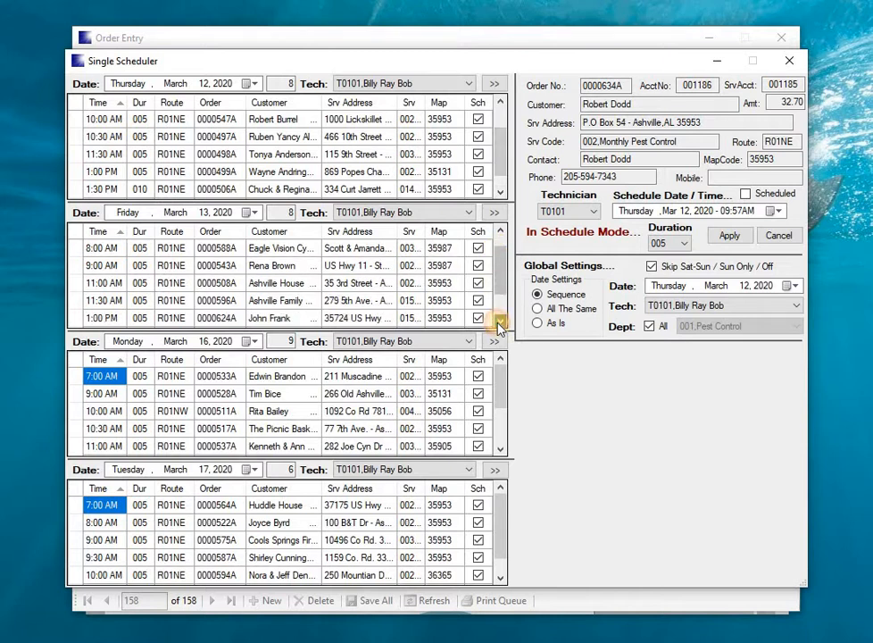
{"action": "left_click", "coordinate": [279, 211]}
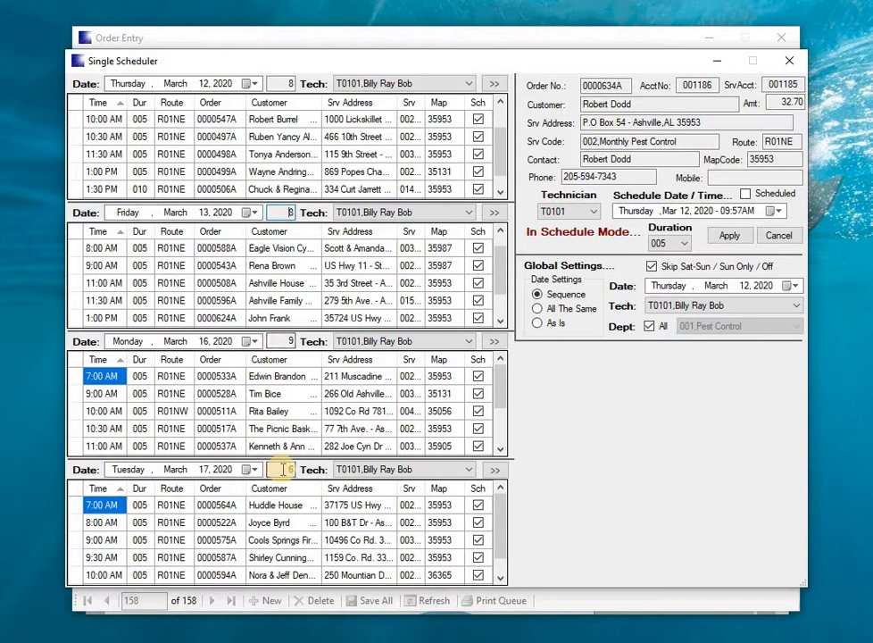
{"action": "left_click", "coordinate": [282, 469]}
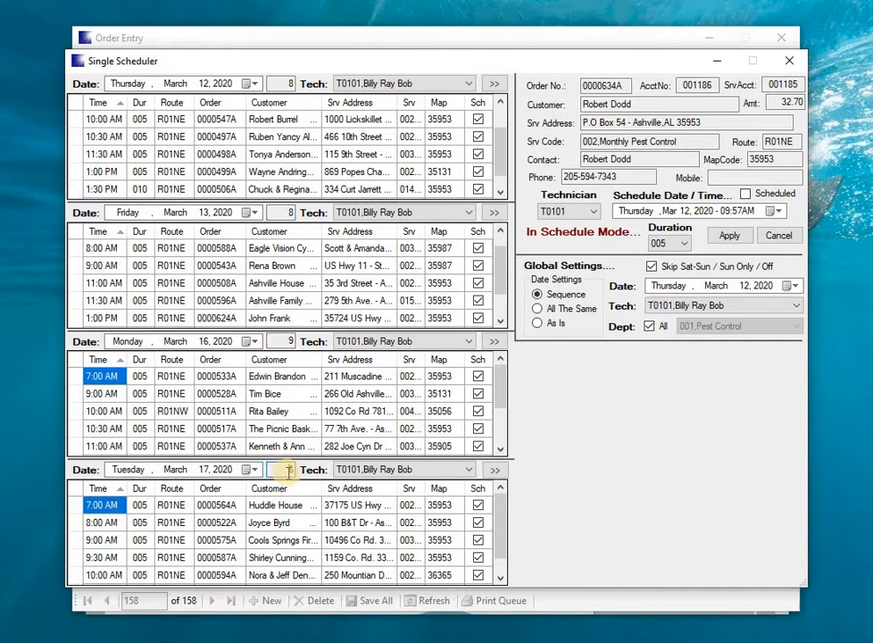
Step: Schedule the new work order in T0101's 1:00 PM slot on March 17, 2020, and apply it
{"action": "left_click", "coordinate": [494, 470]}
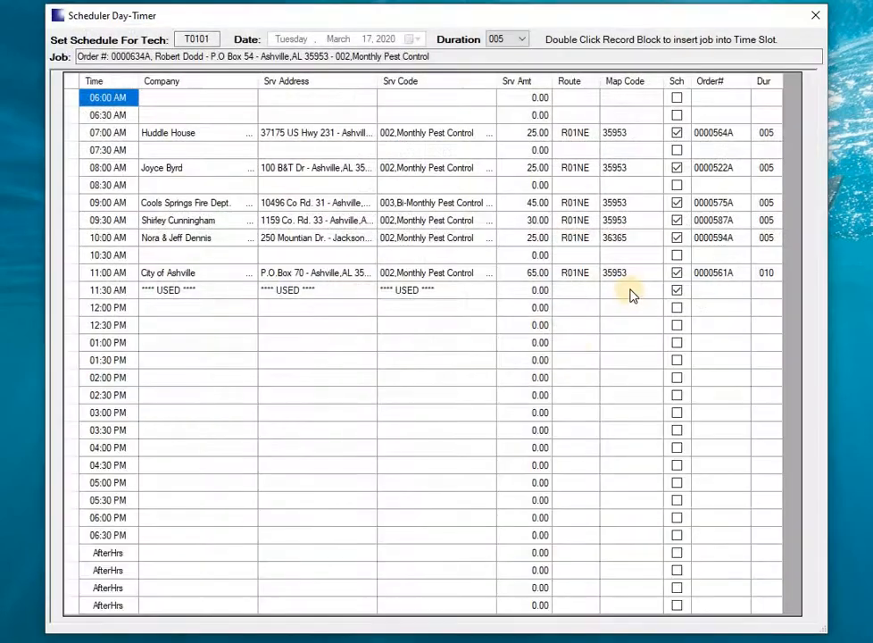
{"action": "double_click", "coordinate": [75, 347]}
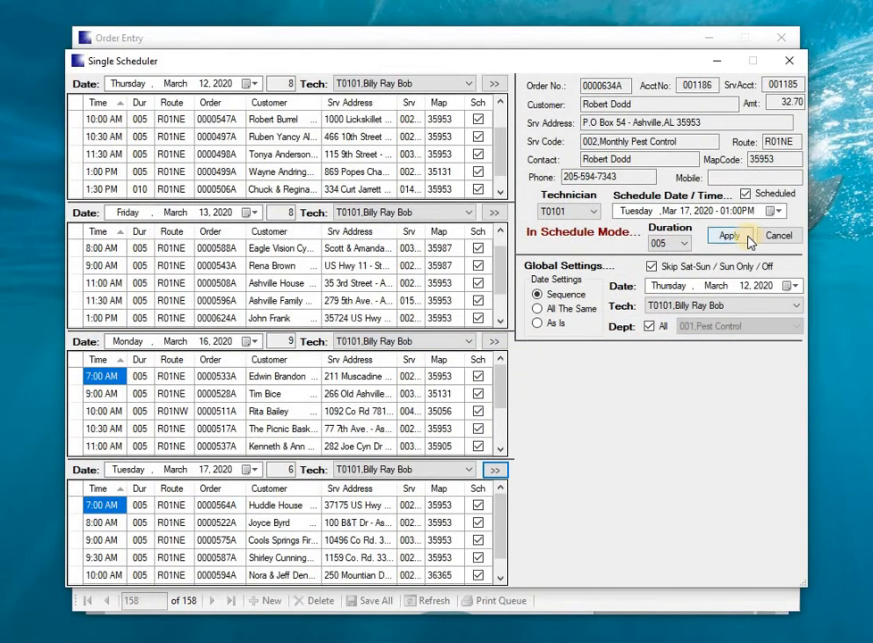
{"action": "left_click", "coordinate": [749, 238]}
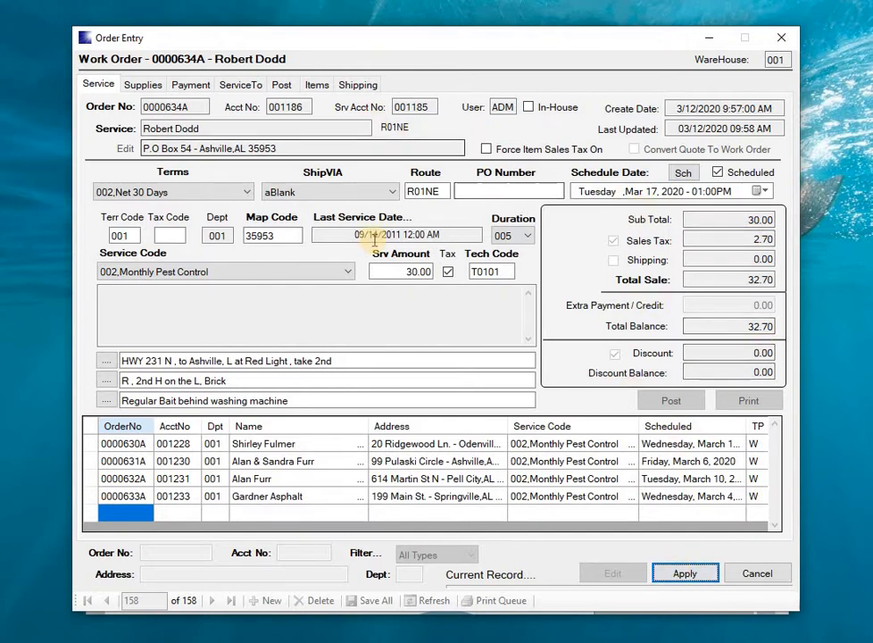
Step: Change the work order's service code to 008,One Time Pest Control, accept the notice, and set the service amount to 45.00
{"action": "left_click", "coordinate": [348, 272]}
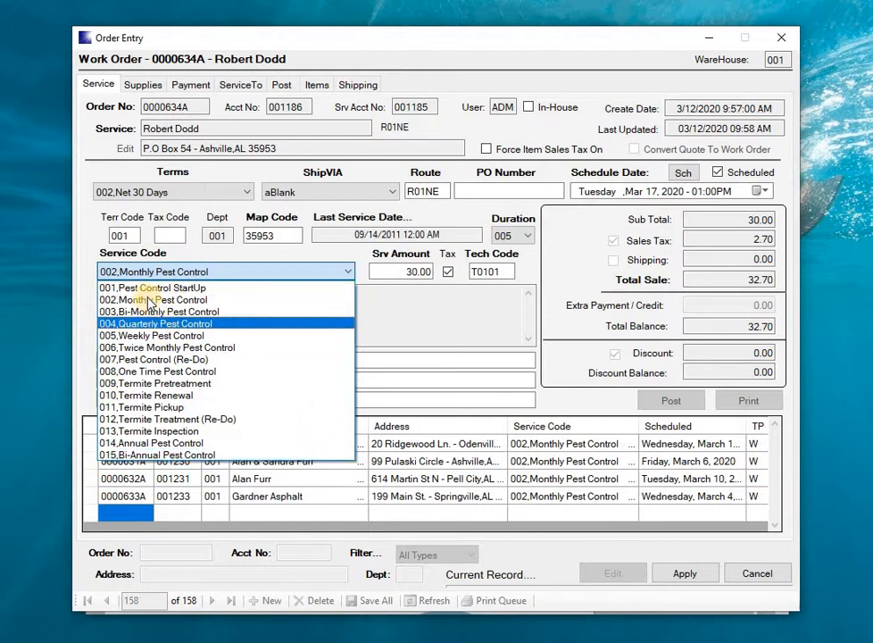
{"action": "left_click", "coordinate": [124, 378]}
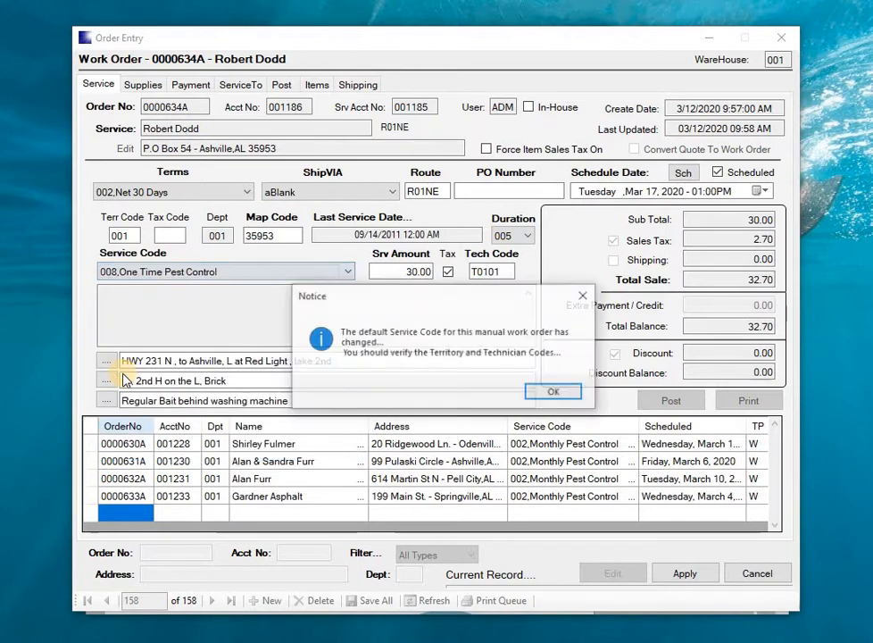
{"action": "left_click", "coordinate": [550, 395]}
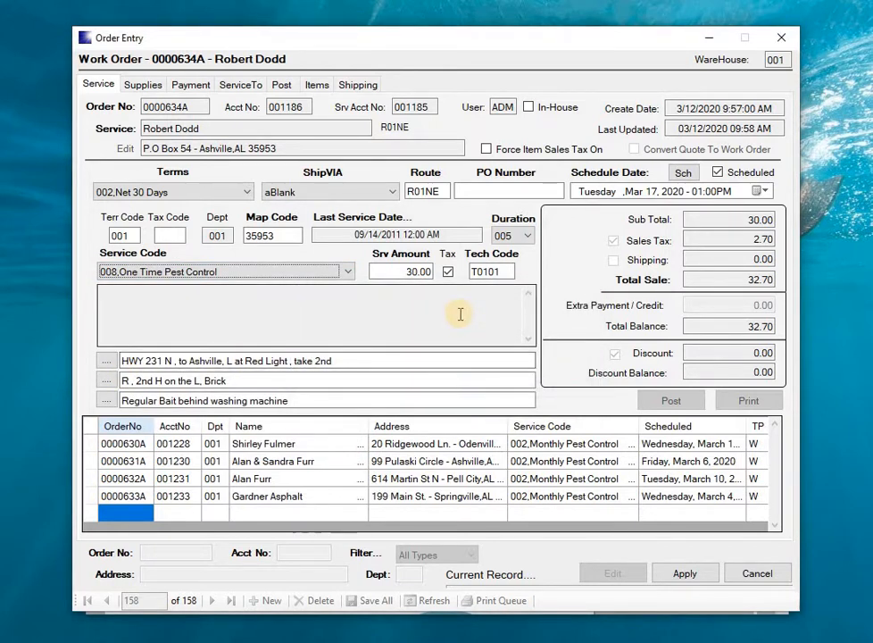
{"action": "key", "text": "Tab"}
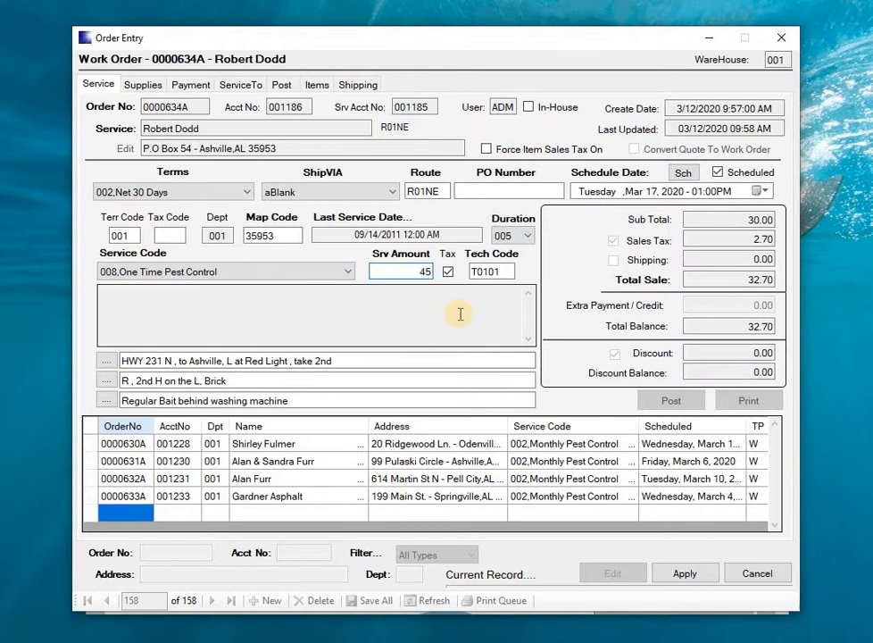
{"action": "key", "text": "Tab"}
{"action": "key", "text": "Tab"}
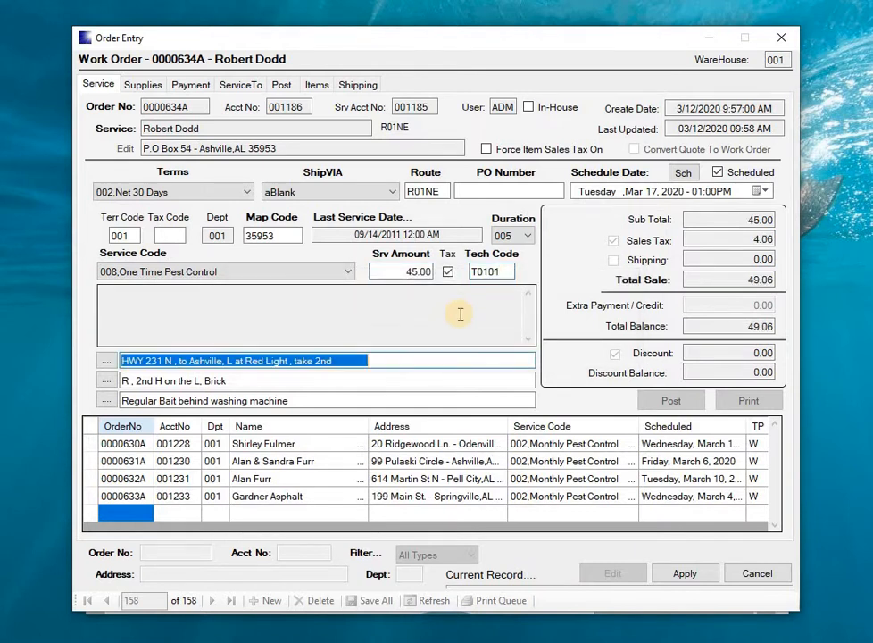
Step: Apply the new work order and save all records, confirming the save
{"action": "left_click", "coordinate": [679, 576]}
{"action": "left_click", "coordinate": [371, 600]}
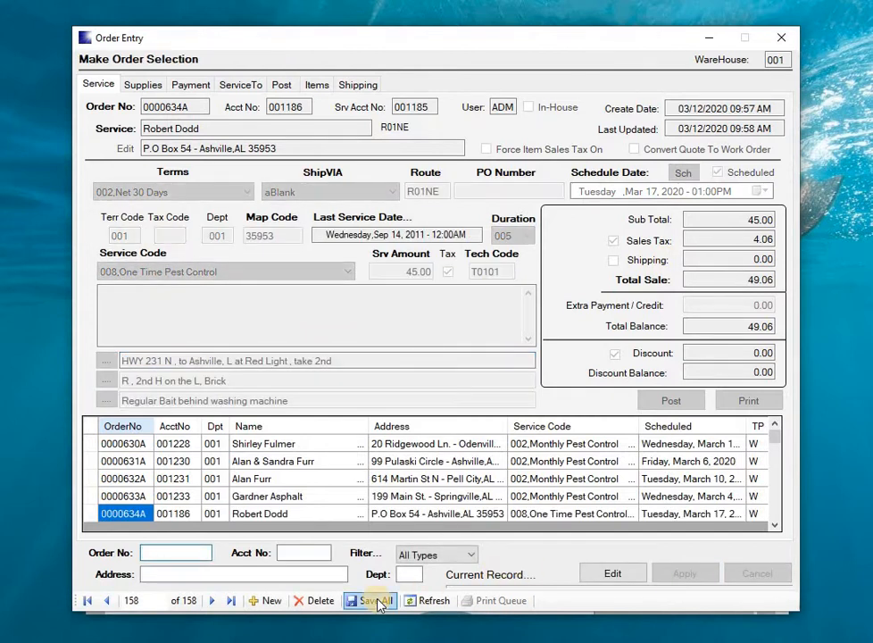
{"action": "left_click", "coordinate": [486, 392]}
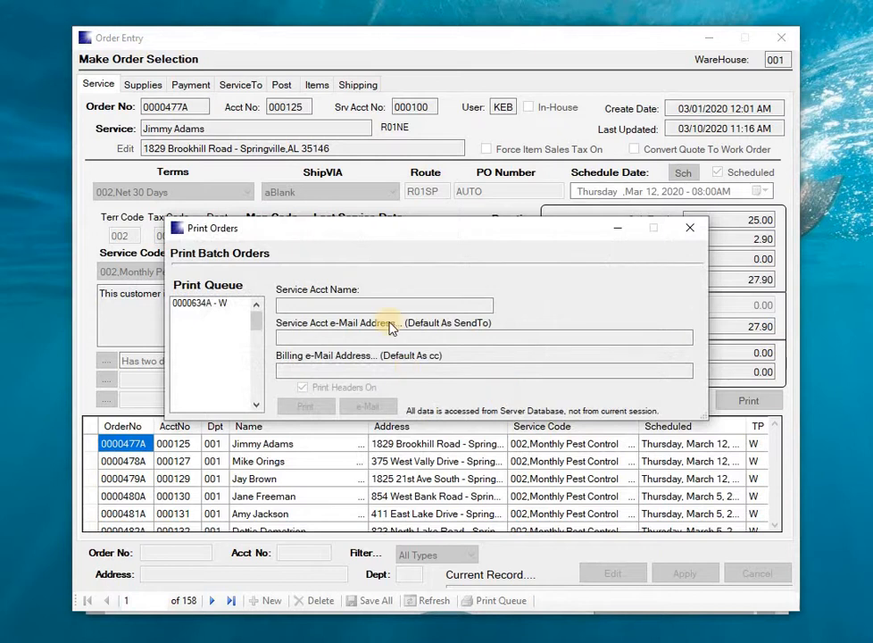
Step: Preview the queued work order's printout with headers on, review its service details, and close the print windows and Order Entry
{"action": "left_click", "coordinate": [212, 304]}
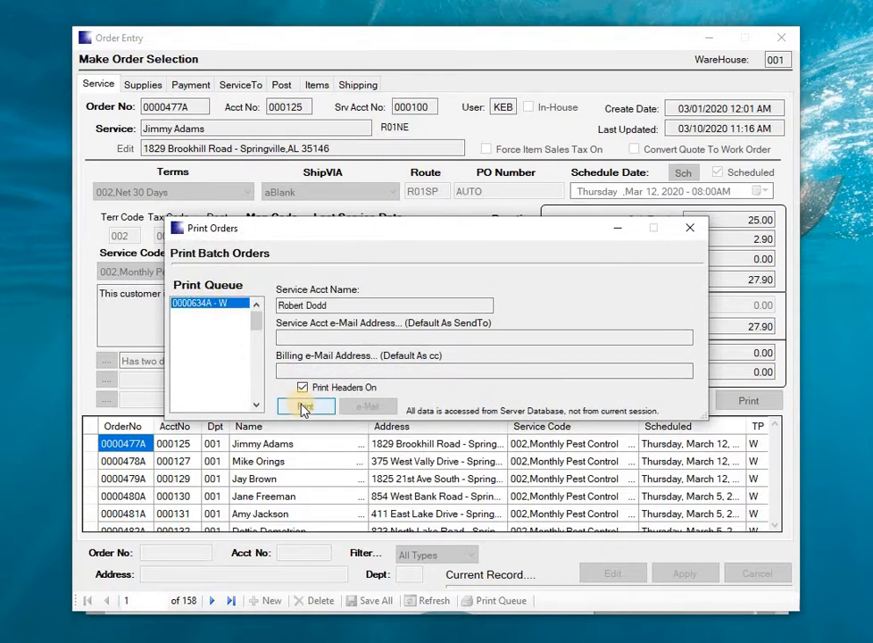
{"action": "left_click", "coordinate": [304, 407]}
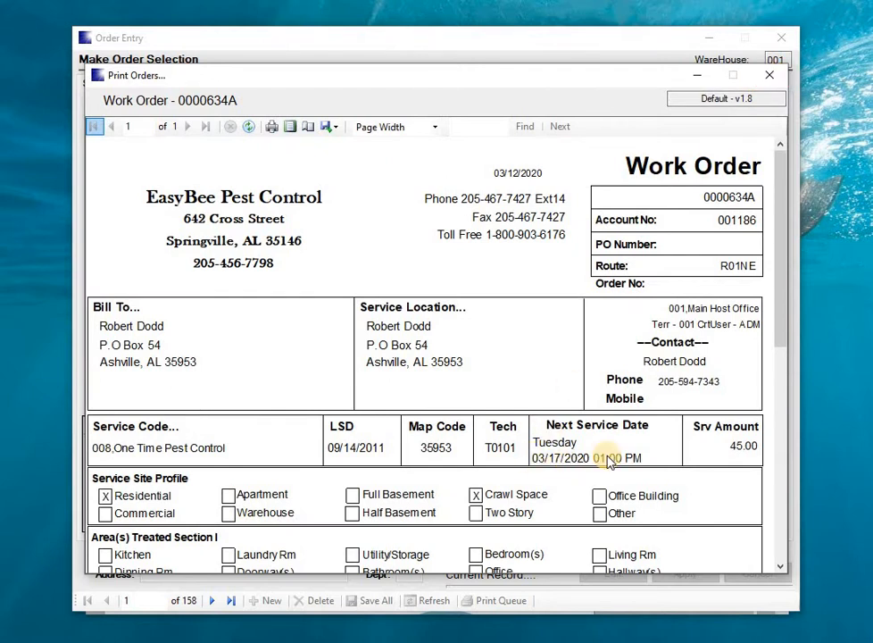
{"action": "left_click", "coordinate": [769, 75]}
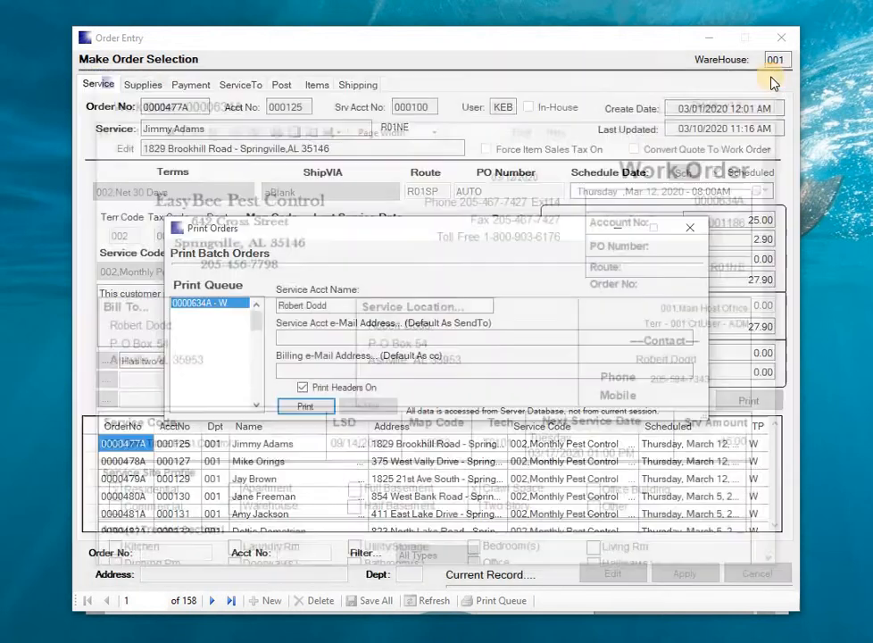
{"action": "left_click", "coordinate": [691, 221]}
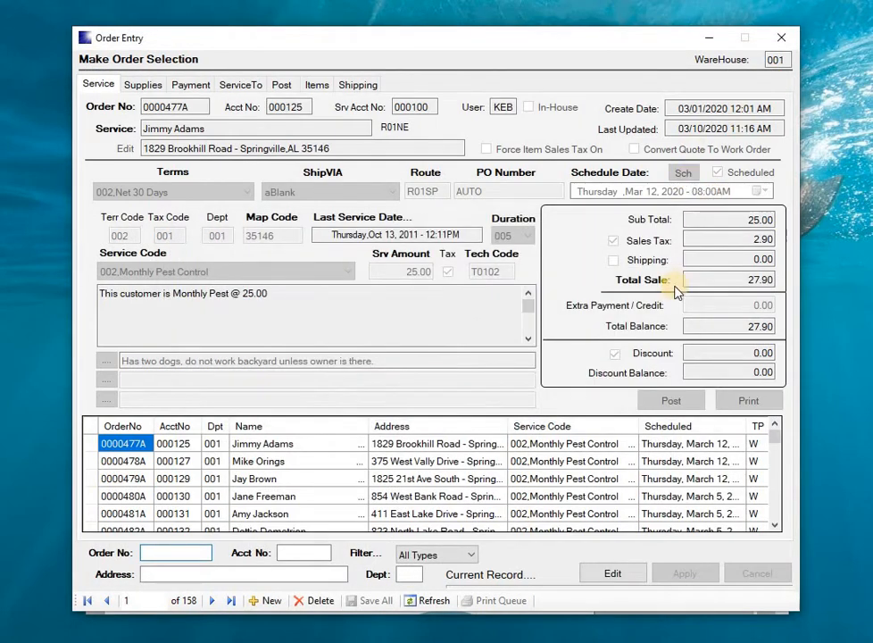
{"action": "left_click", "coordinate": [782, 40]}
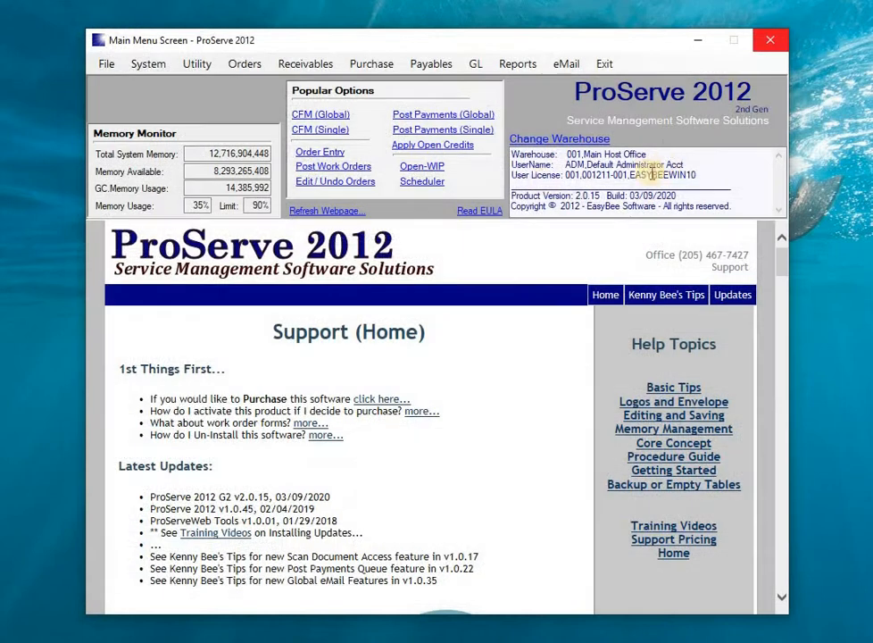
Step: Check the 1:00 PM job in T0101's day-timer for March 17, 2020 in the Scheduler, and close the Scheduler
{"action": "left_click", "coordinate": [426, 182]}
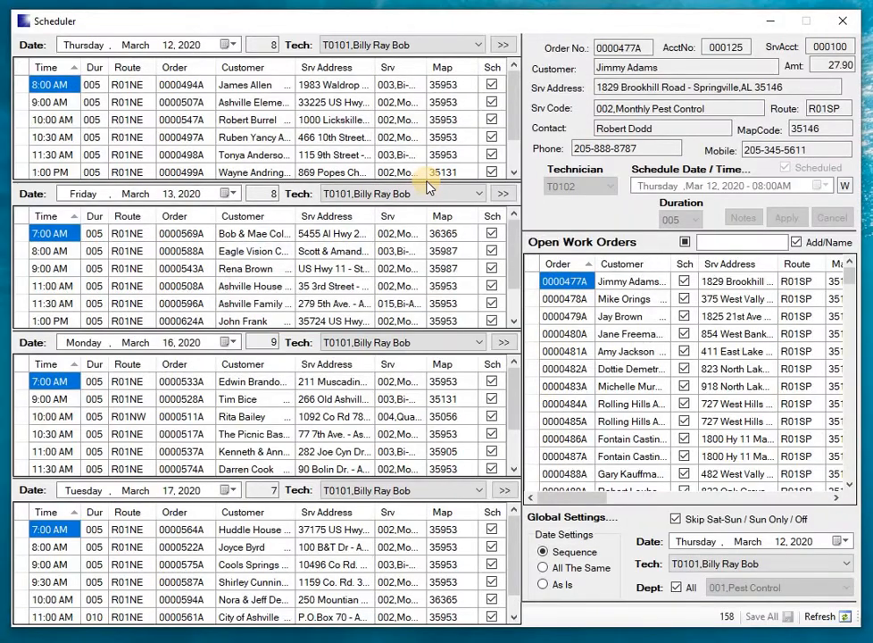
{"action": "left_click", "coordinate": [505, 491]}
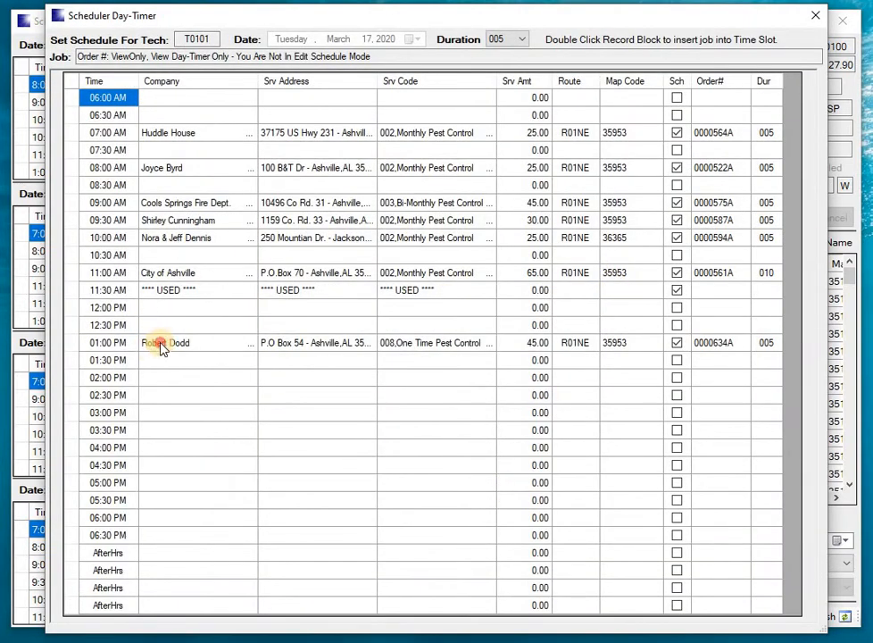
{"action": "left_click", "coordinate": [161, 349]}
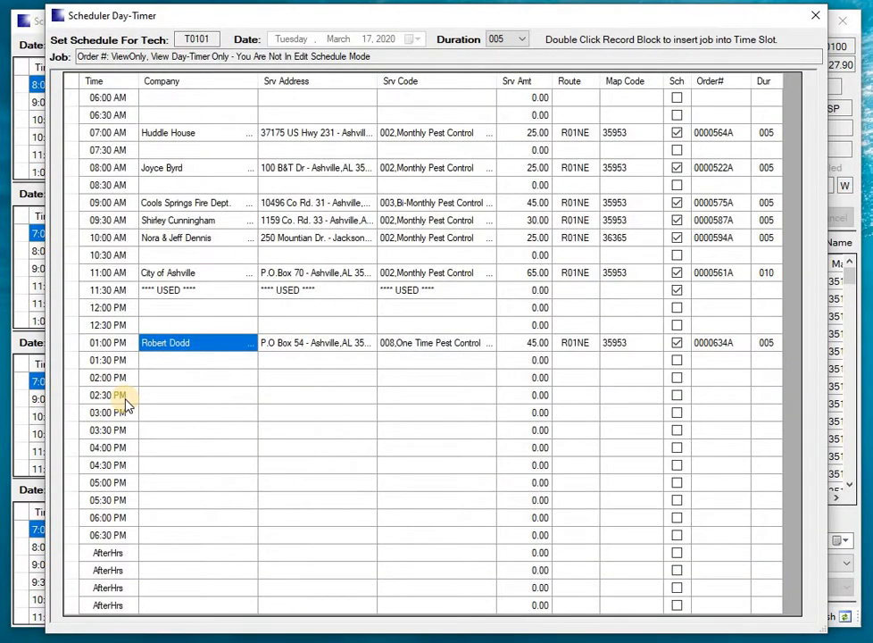
{"action": "left_click", "coordinate": [818, 19]}
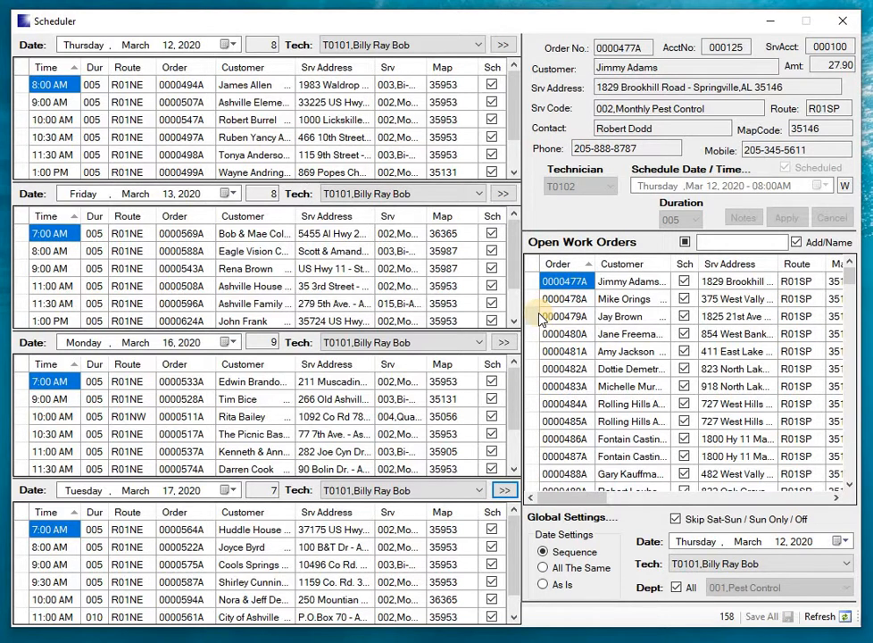
{"action": "left_click", "coordinate": [841, 22]}
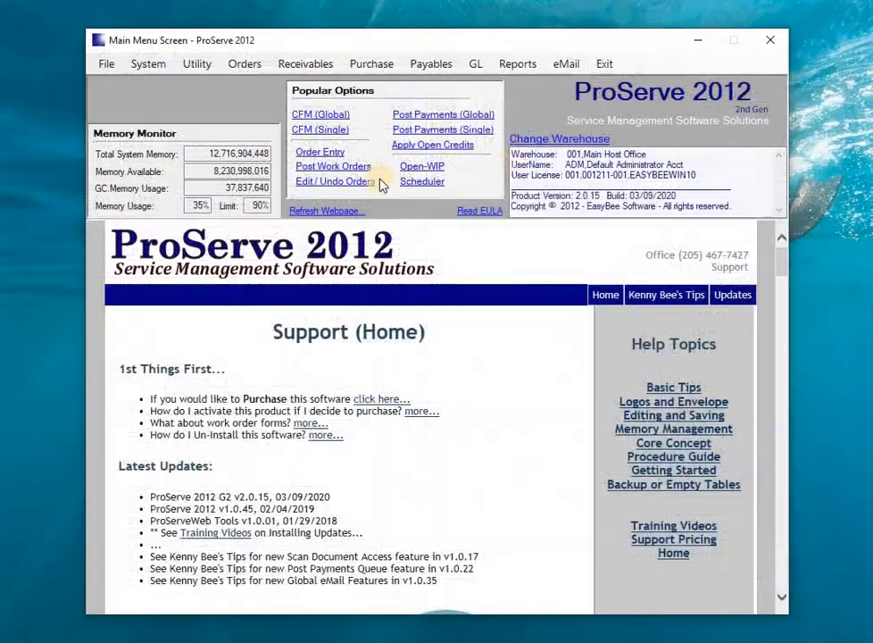
Step: Search the single customer file for names under A and open Ashville High School's billing record for editing
{"action": "left_click", "coordinate": [310, 130]}
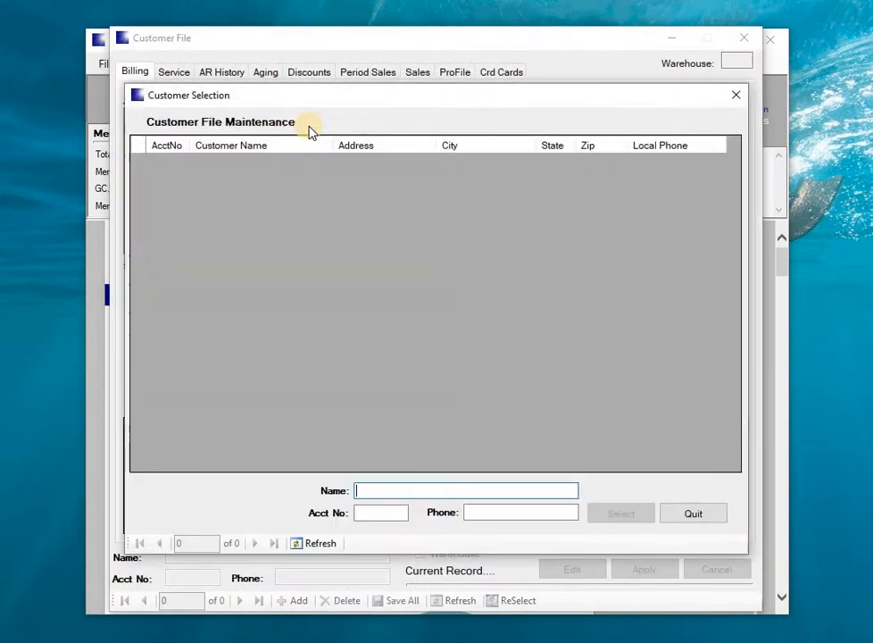
{"action": "type", "text": "A"}
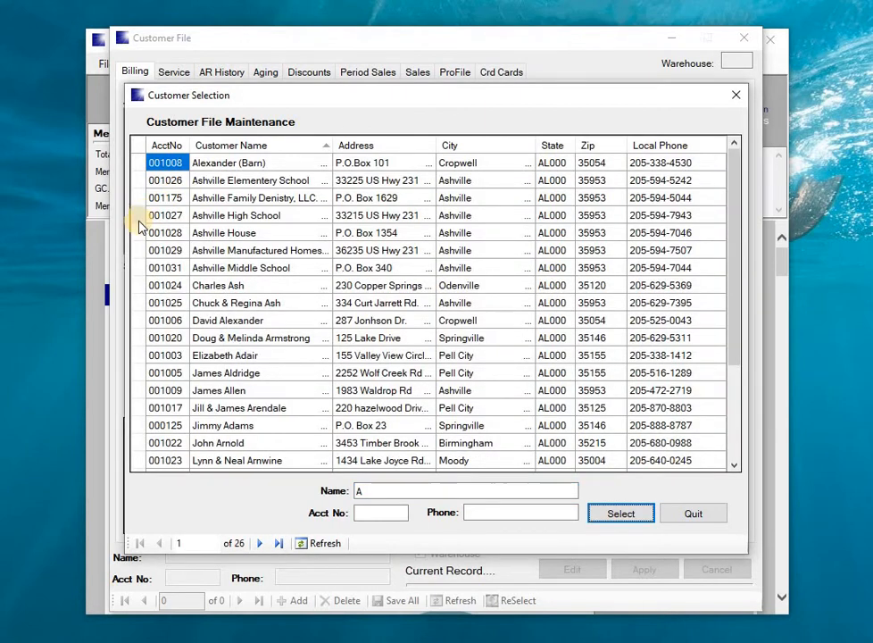
{"action": "double_click", "coordinate": [138, 219]}
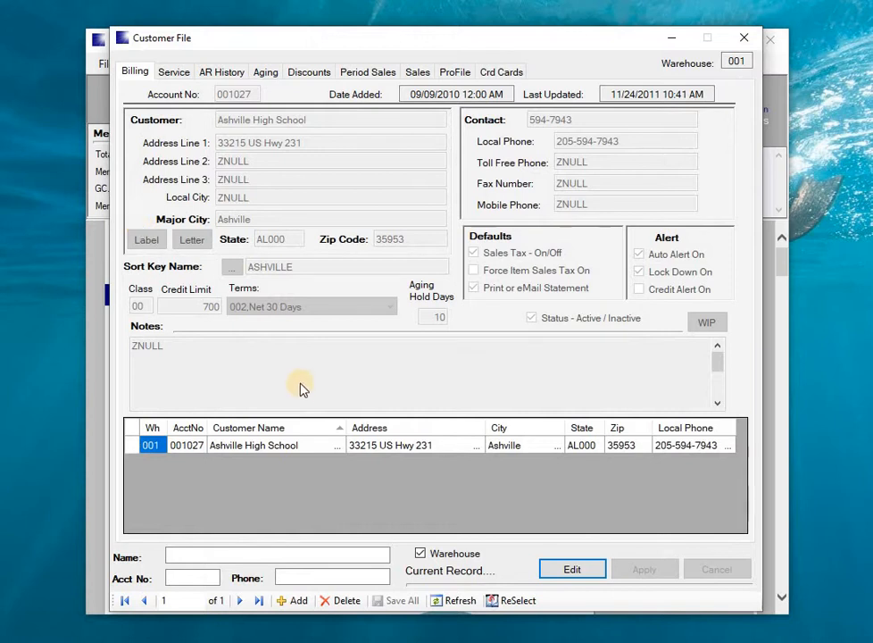
{"action": "key", "text": "Return"}
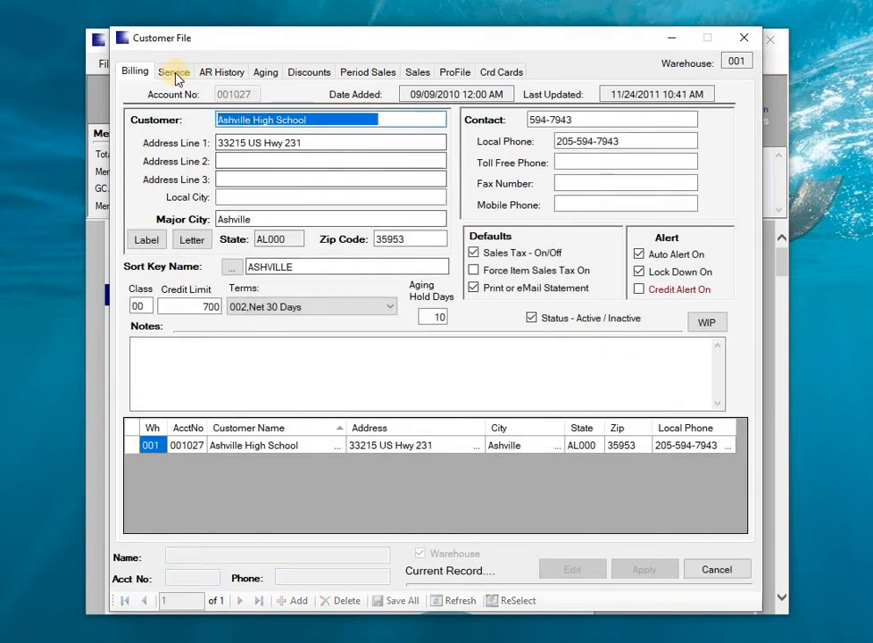
Step: Examine the schedule type, week, day and Scheduled settings of Ashville High School's service account, and close the customer file
{"action": "left_click", "coordinate": [174, 72]}
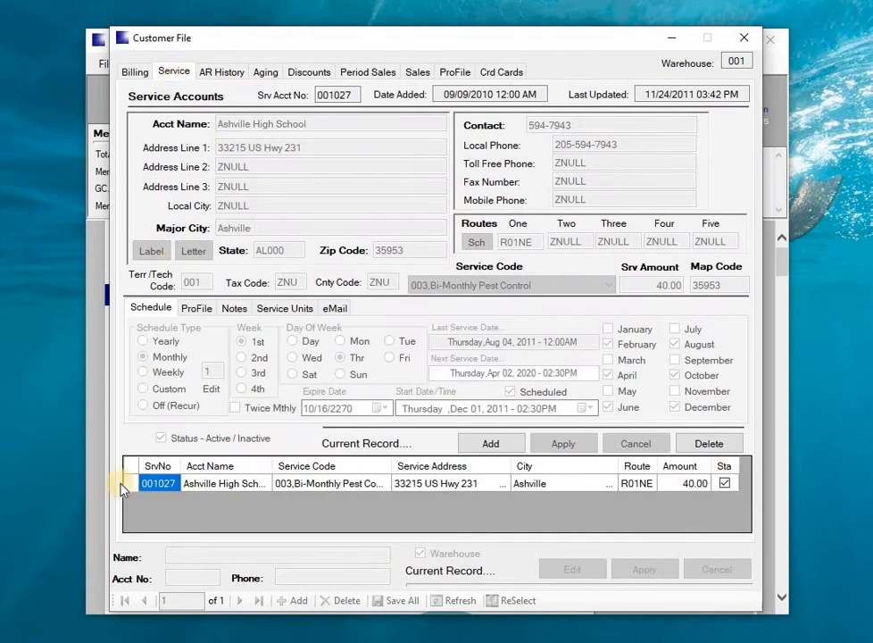
{"action": "left_click", "coordinate": [126, 488]}
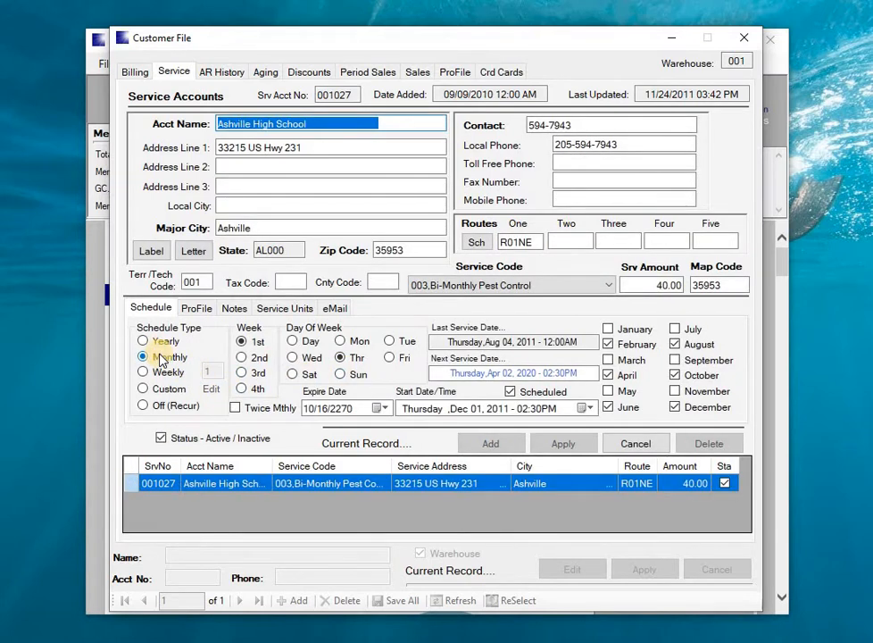
{"action": "left_click", "coordinate": [245, 341]}
{"action": "left_click", "coordinate": [344, 357]}
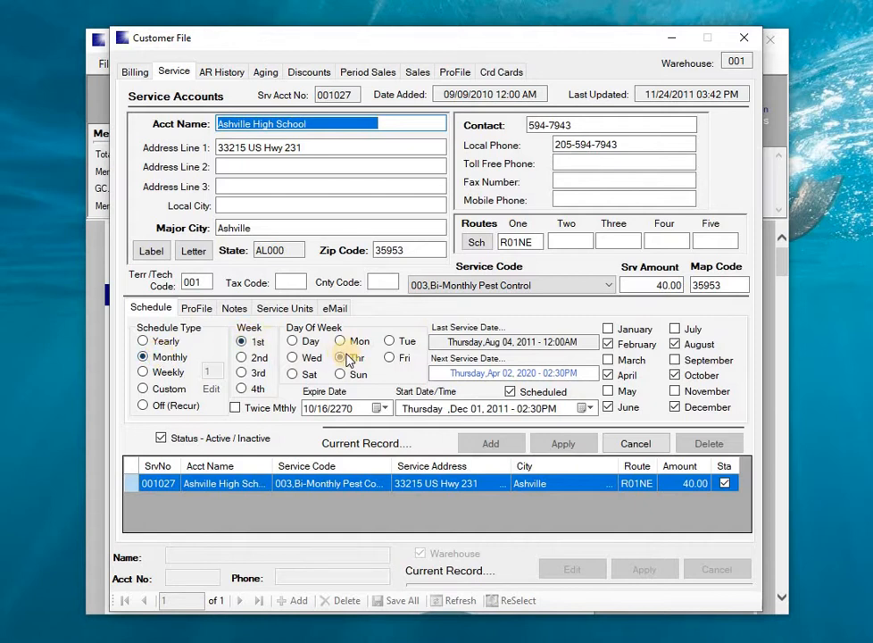
{"action": "left_click", "coordinate": [510, 392]}
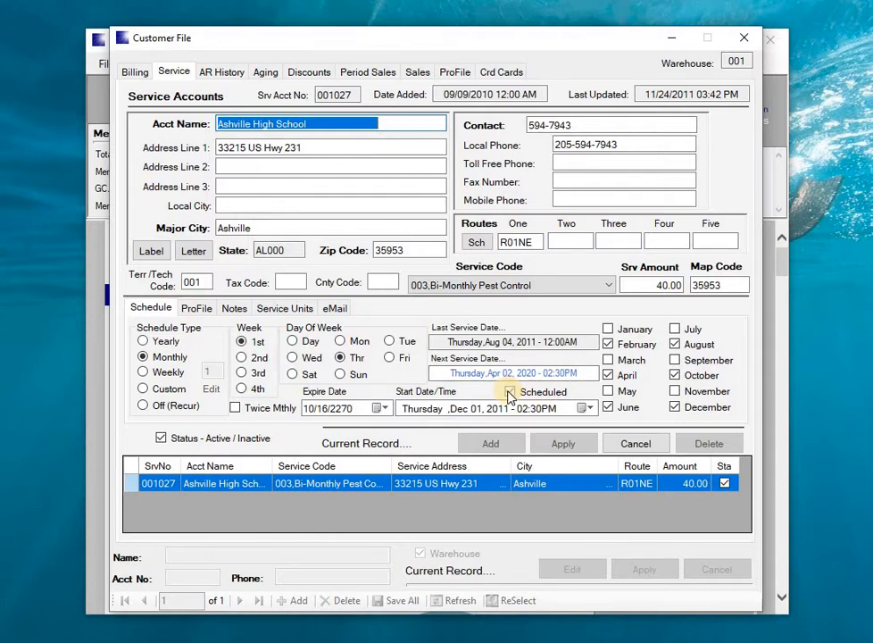
{"action": "left_click", "coordinate": [510, 392]}
{"action": "left_click", "coordinate": [744, 41]}
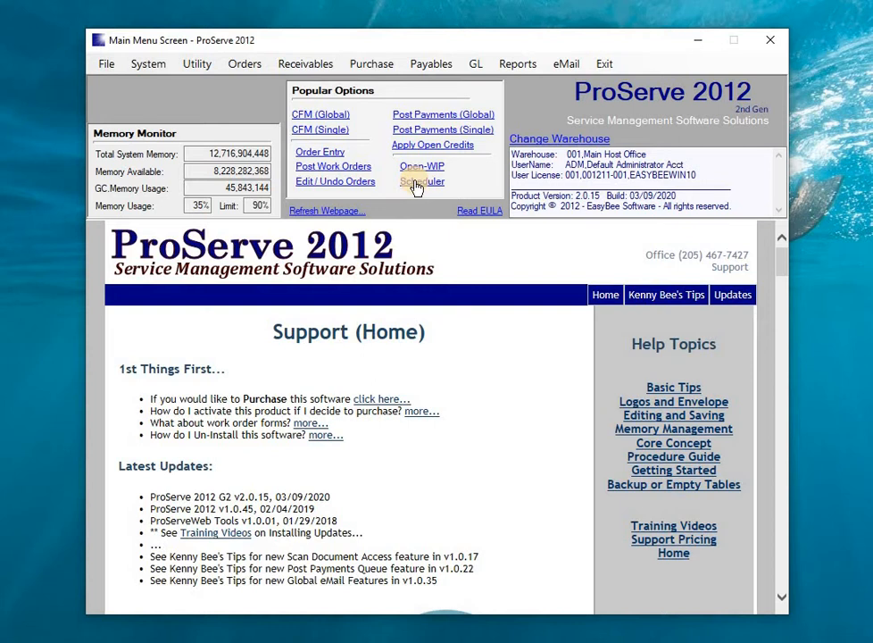
Step: View the open work orders in Order Entry and close it
{"action": "left_click", "coordinate": [314, 158]}
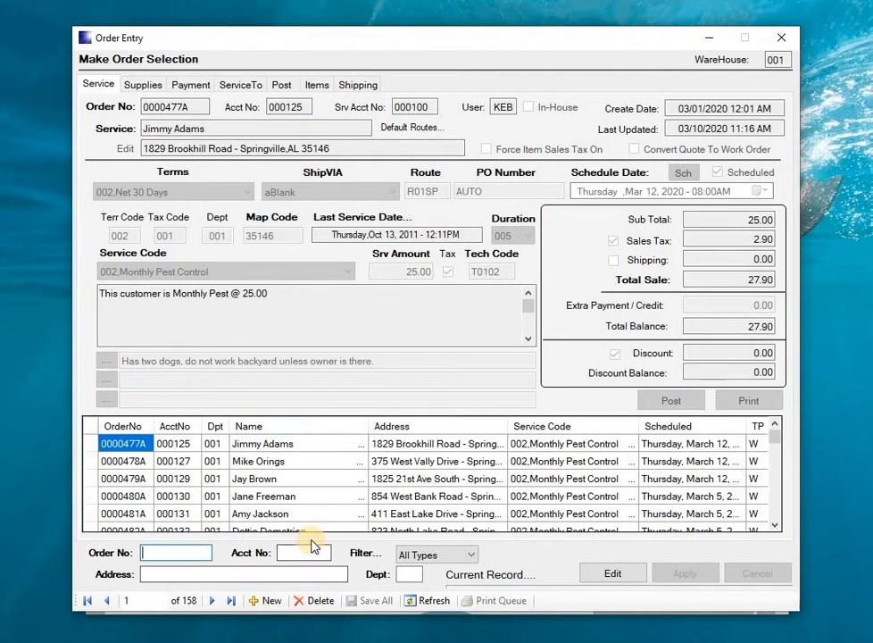
{"action": "left_click", "coordinate": [777, 39]}
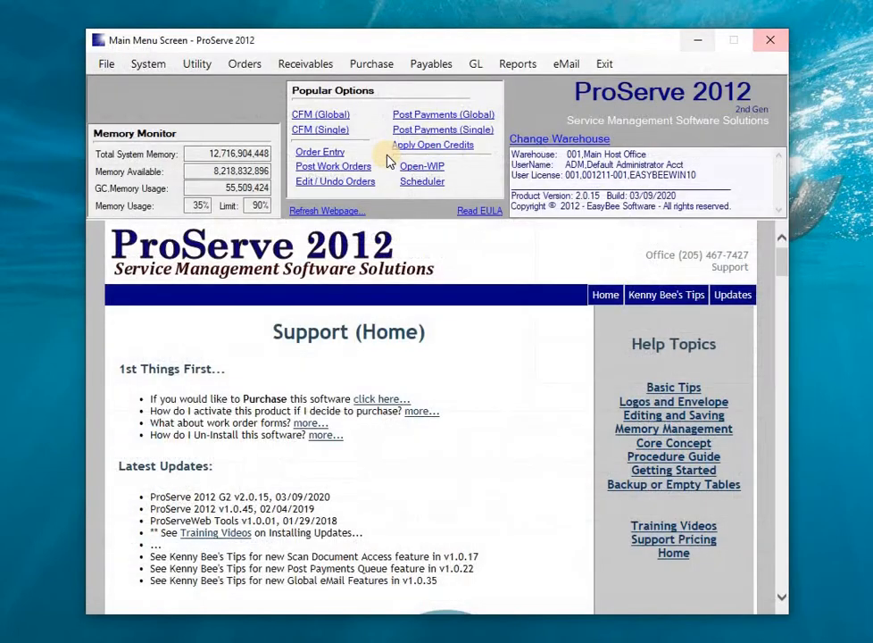
Step: Create the monthly recurring service orders for department 001,Pest Control for April 2020
{"action": "left_click", "coordinate": [246, 64]}
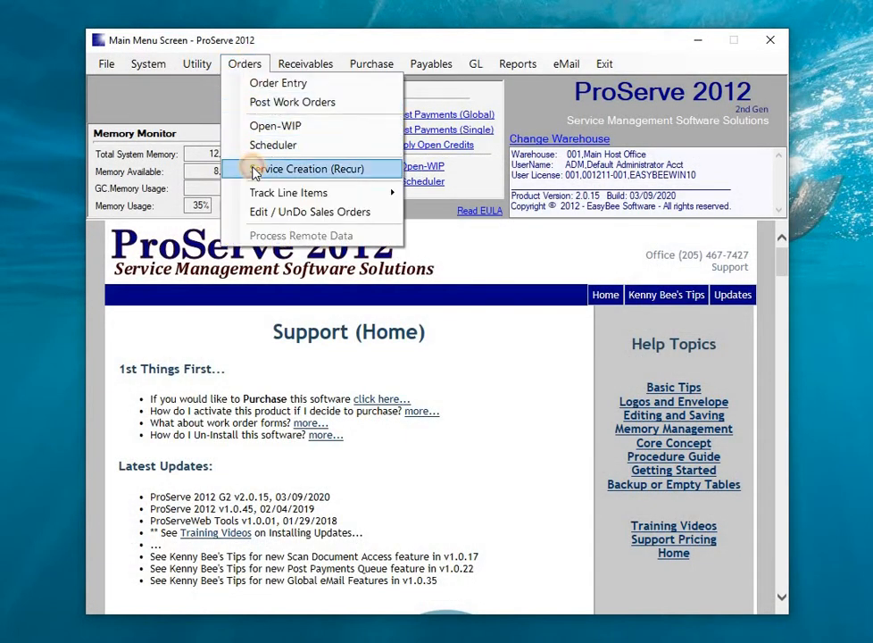
{"action": "left_click", "coordinate": [253, 170]}
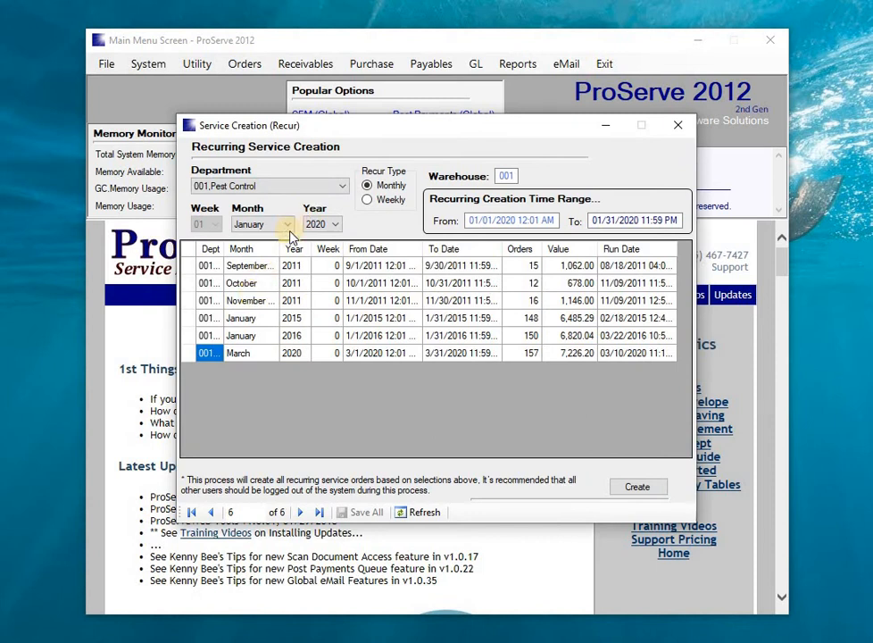
{"action": "left_click", "coordinate": [288, 225]}
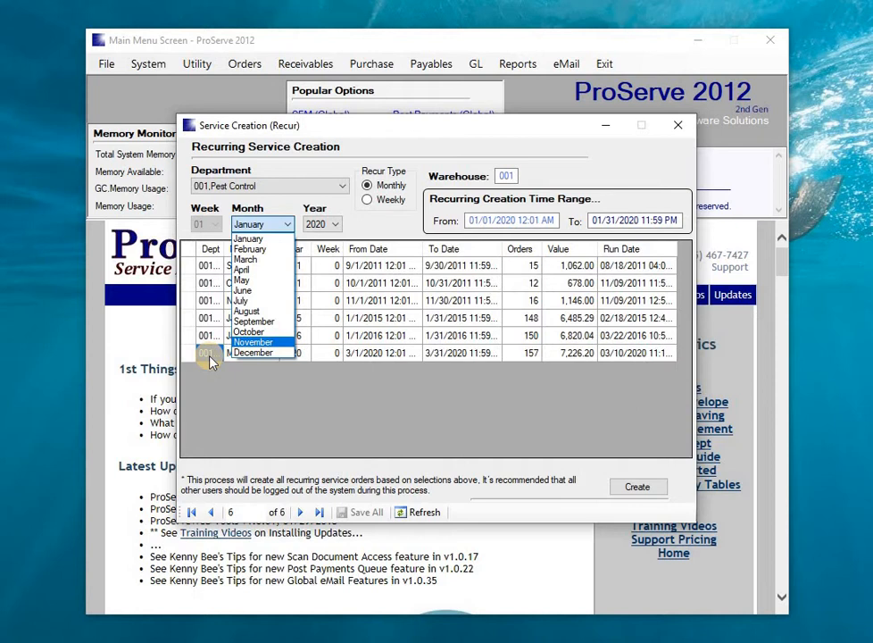
{"action": "left_click", "coordinate": [253, 270]}
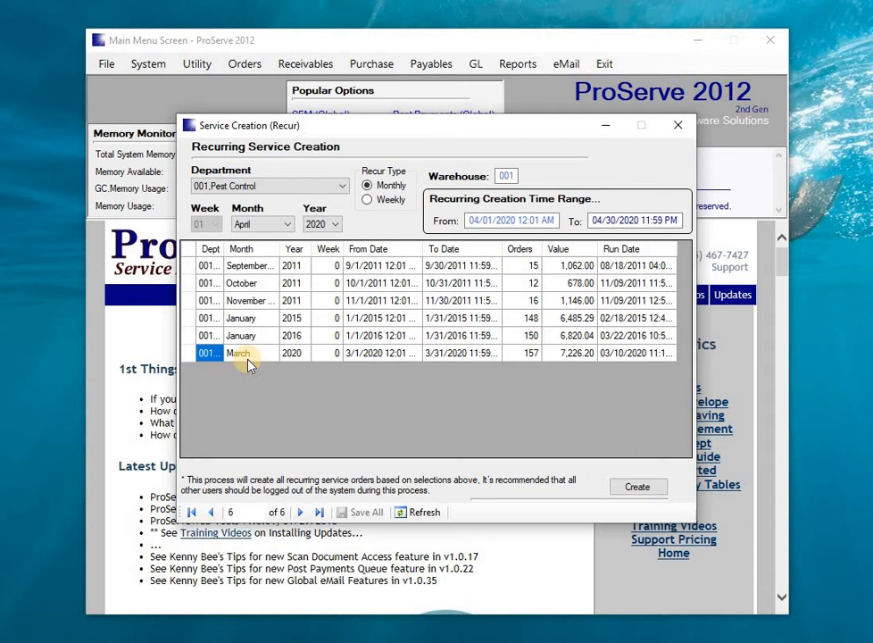
{"action": "left_click", "coordinate": [626, 490]}
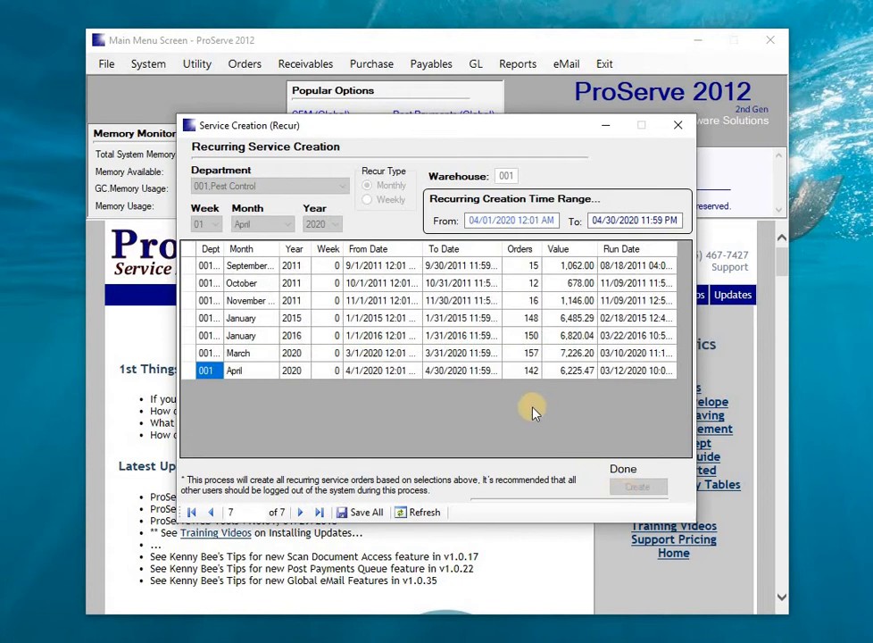
Step: Check the order count of the April 2020 recurring run, and exit Service Creation (Recur) without saving the changes
{"action": "left_click", "coordinate": [520, 371]}
{"action": "left_click", "coordinate": [355, 513]}
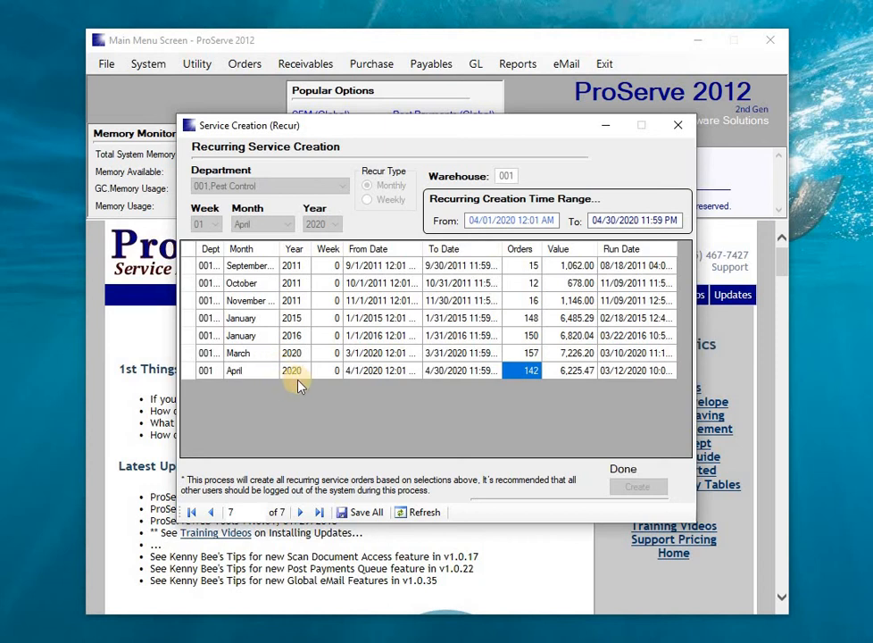
{"action": "left_click", "coordinate": [678, 129]}
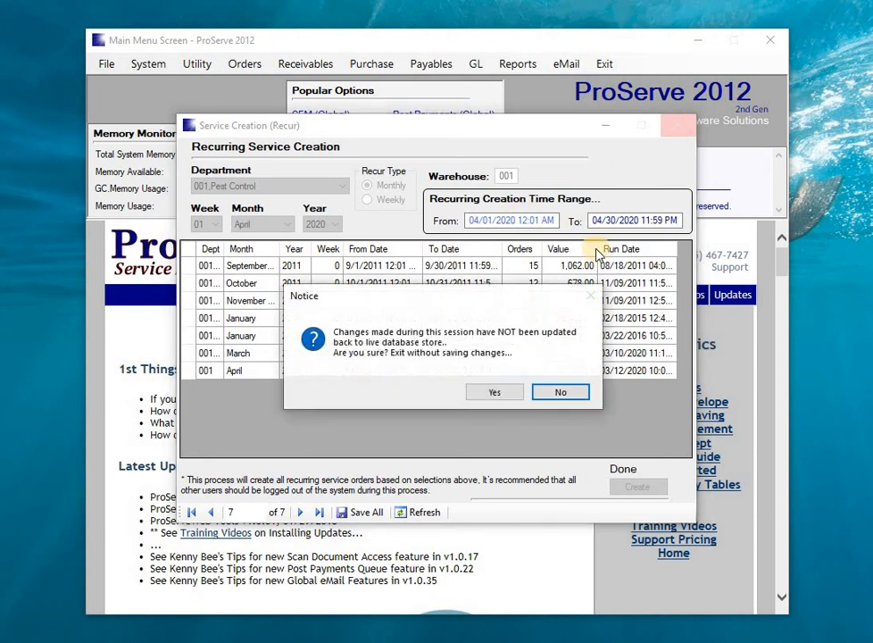
{"action": "left_click", "coordinate": [501, 393]}
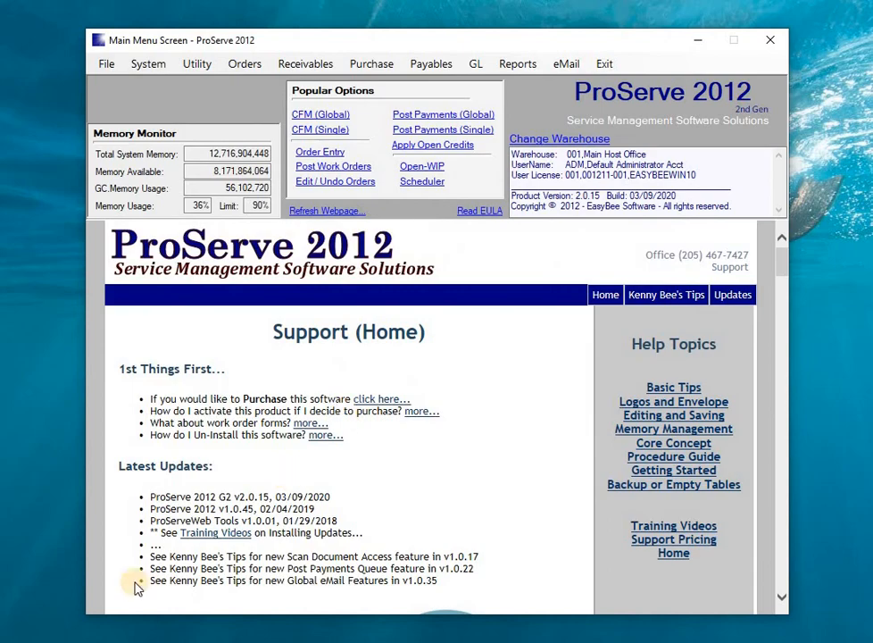